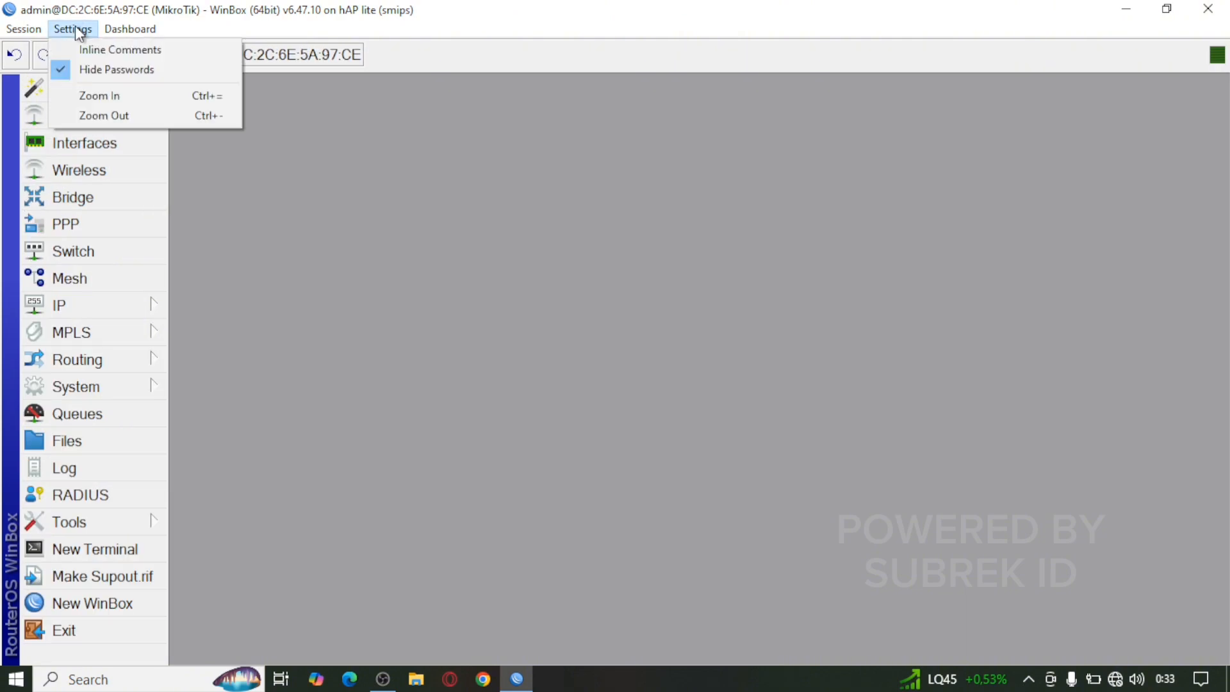
Step: Zoom in the interface, then reset the router configuration with No Default Configuration ticked
click(156, 92)
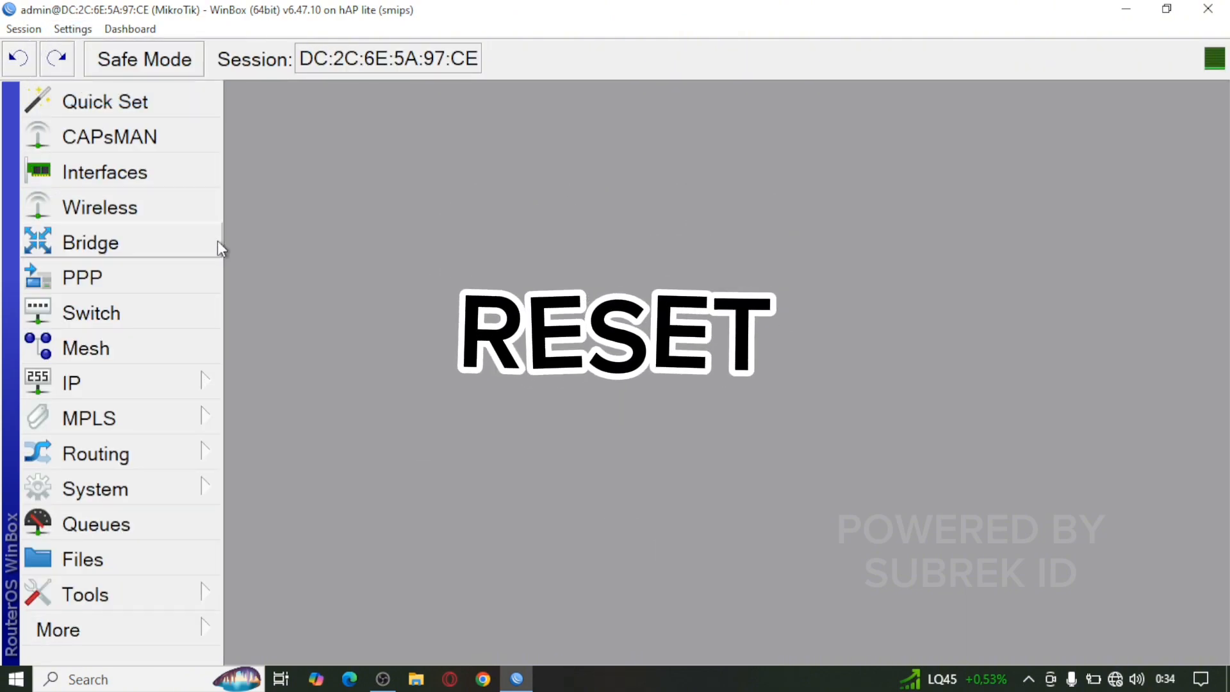
click(153, 491)
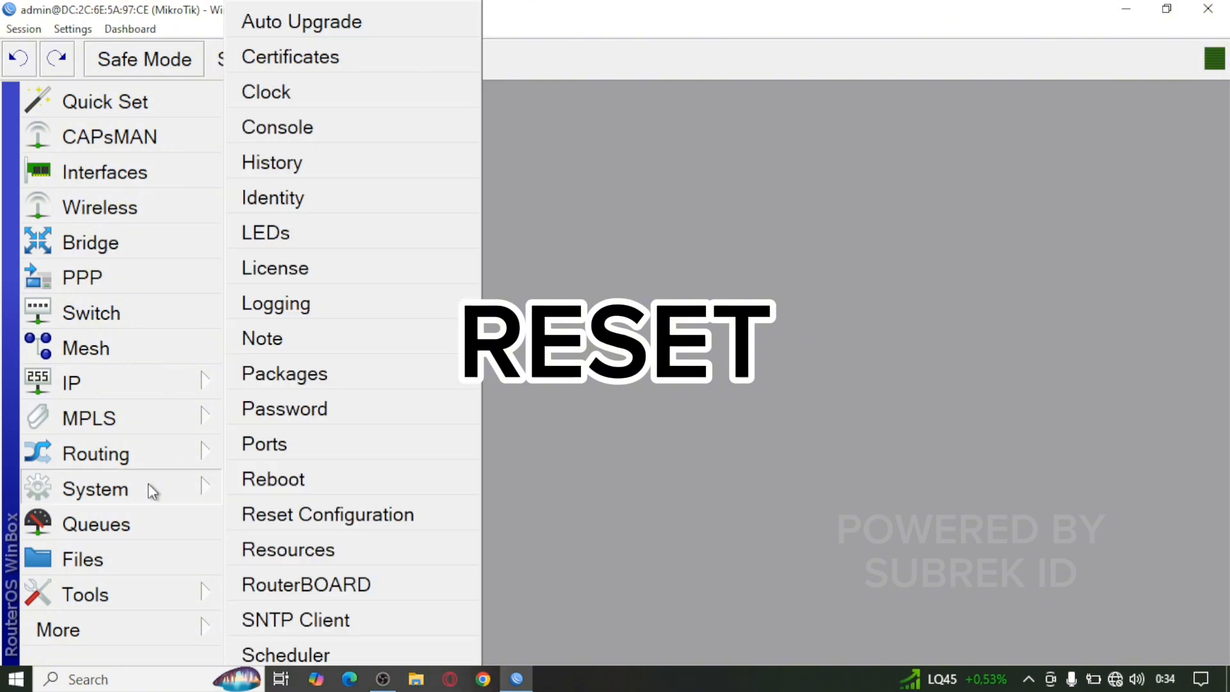
click(399, 517)
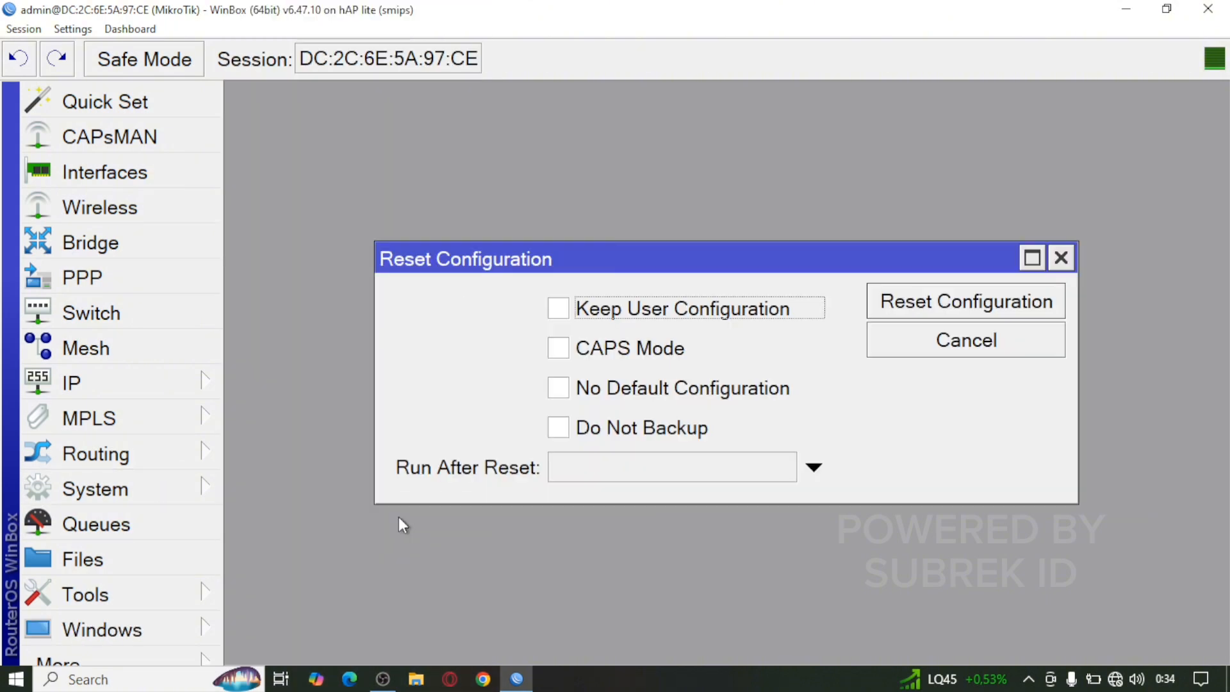
click(580, 389)
Step: Confirm the reset, then connect to the rebooted router from the Neighbors list
click(984, 300)
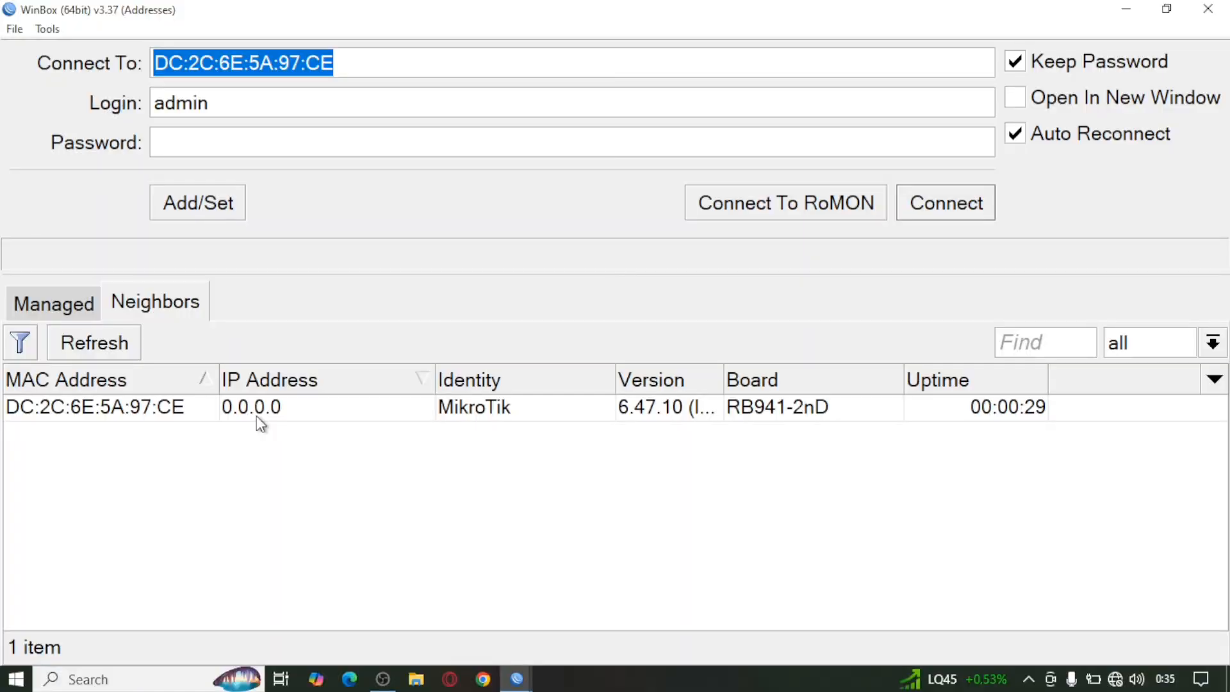
click(395, 413)
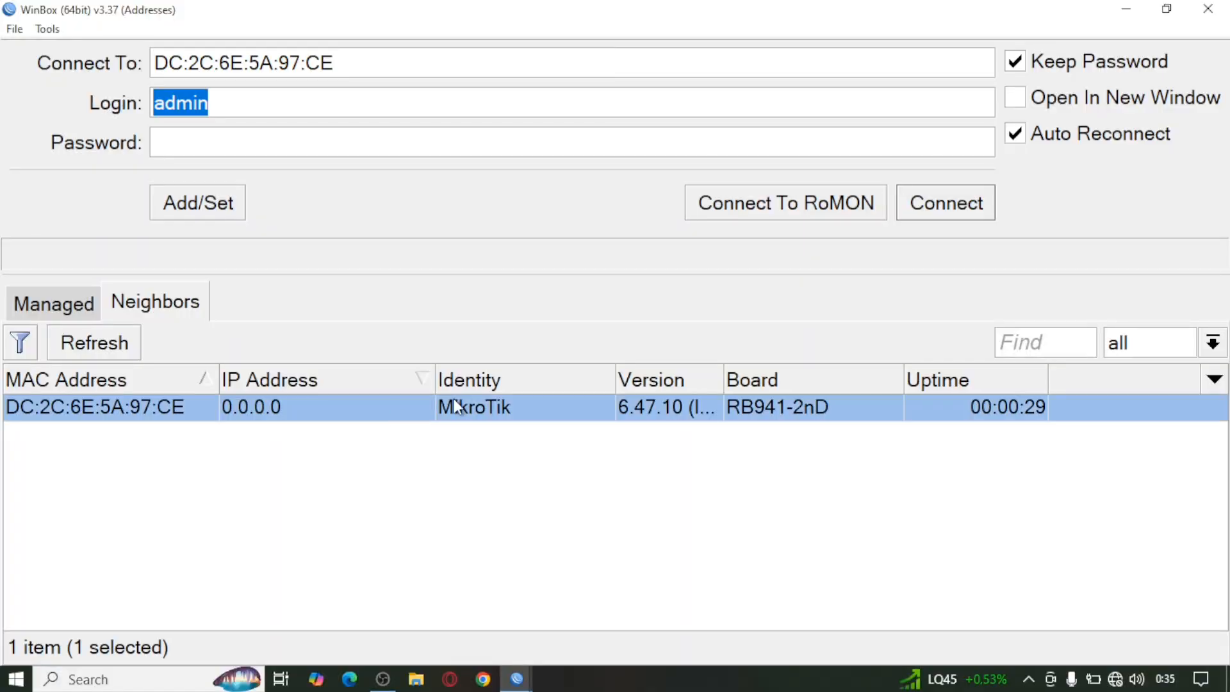
click(967, 201)
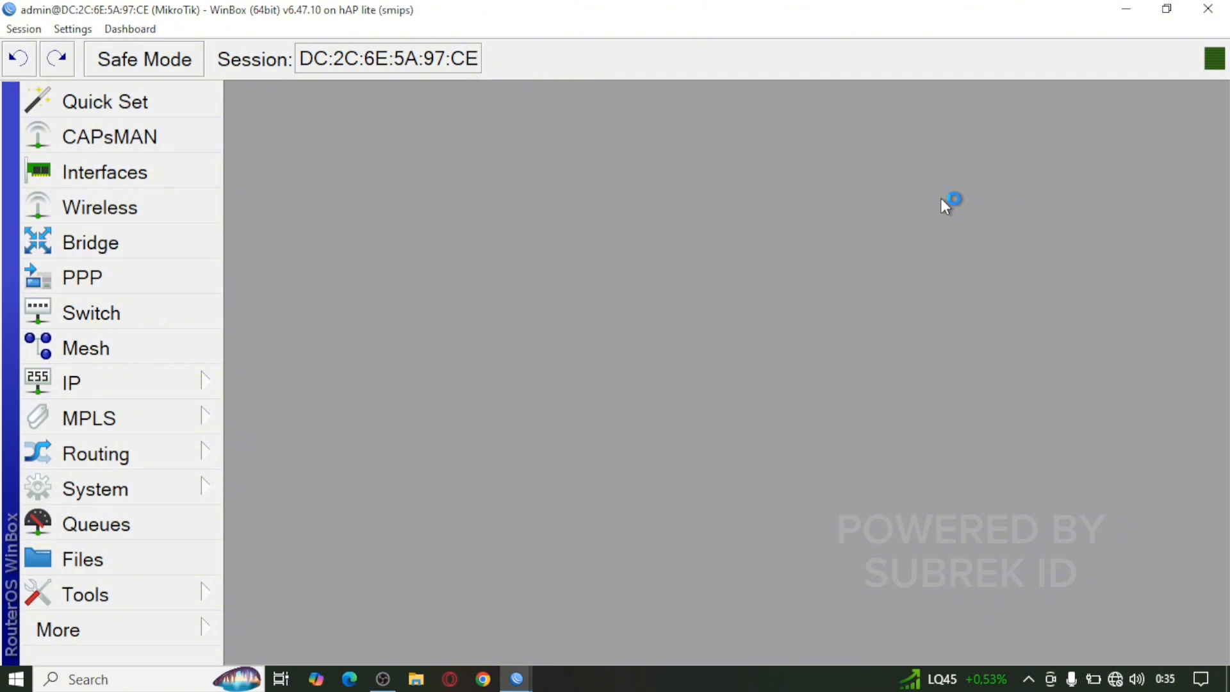
Step: Set the router identity to 'iwan' in System > Identity
click(141, 485)
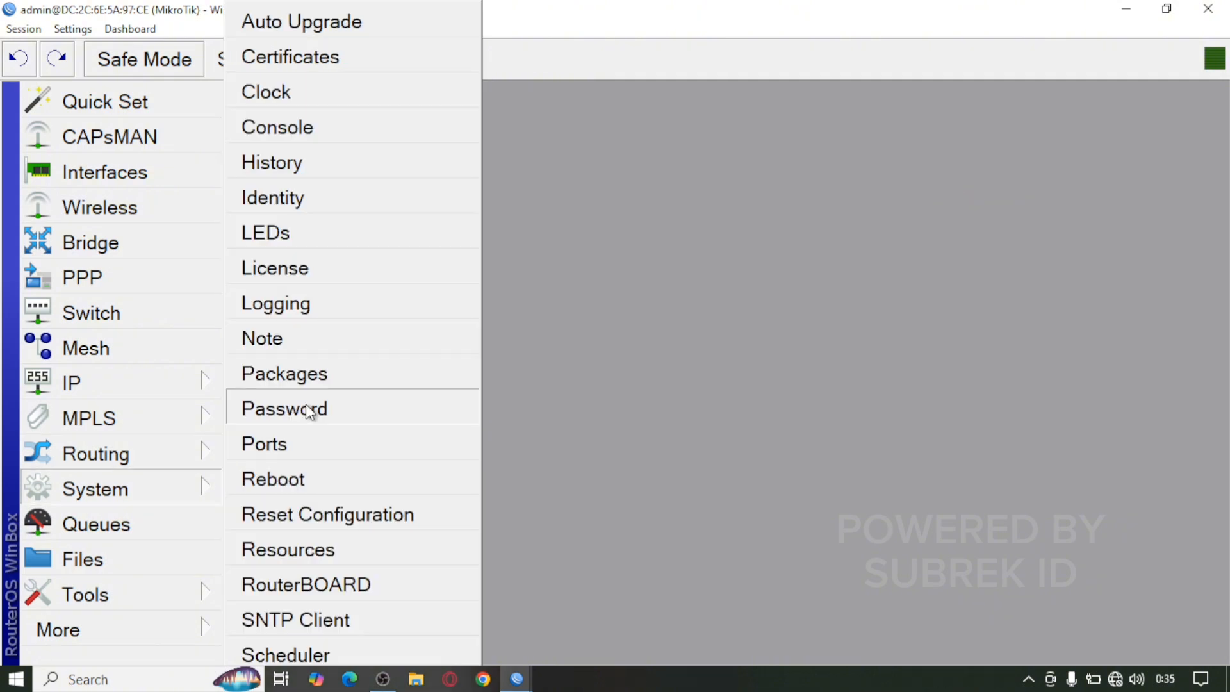
click(333, 192)
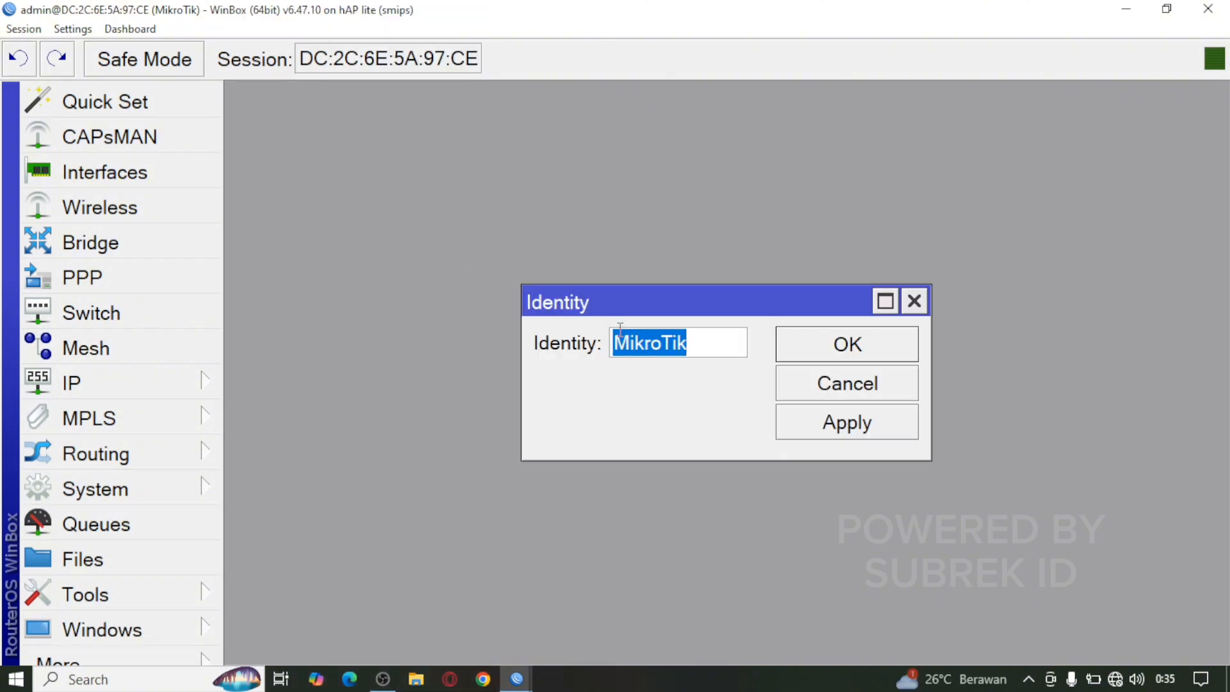
text(iwan)
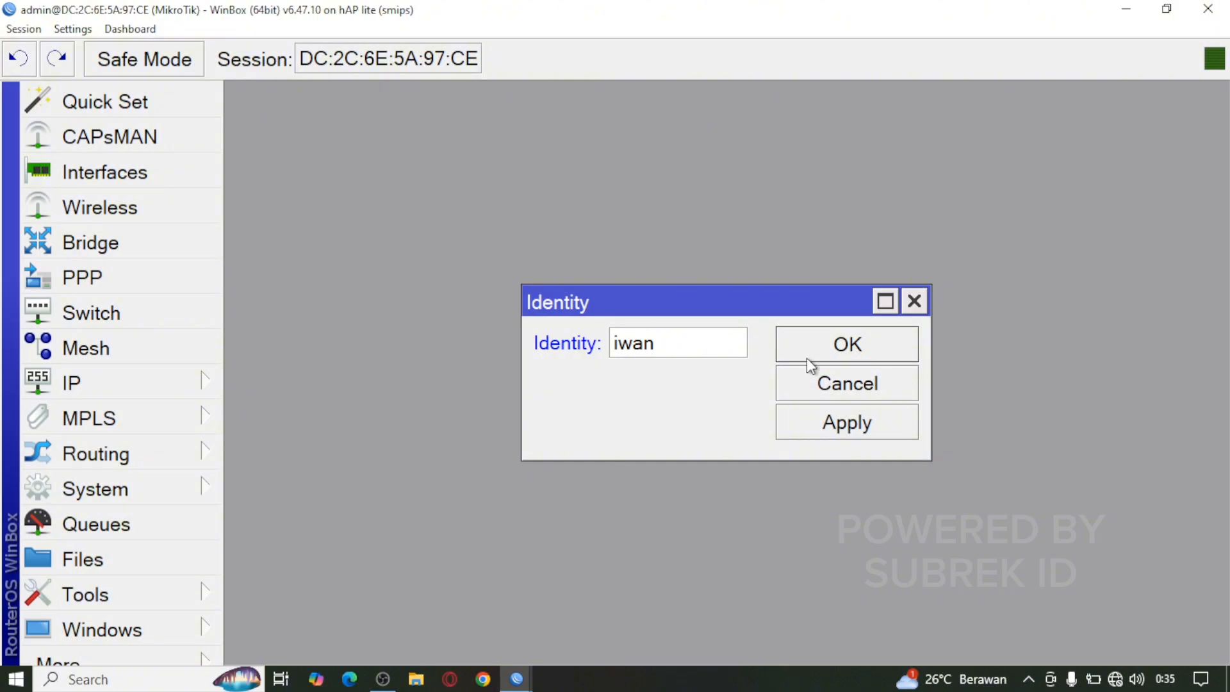
click(889, 348)
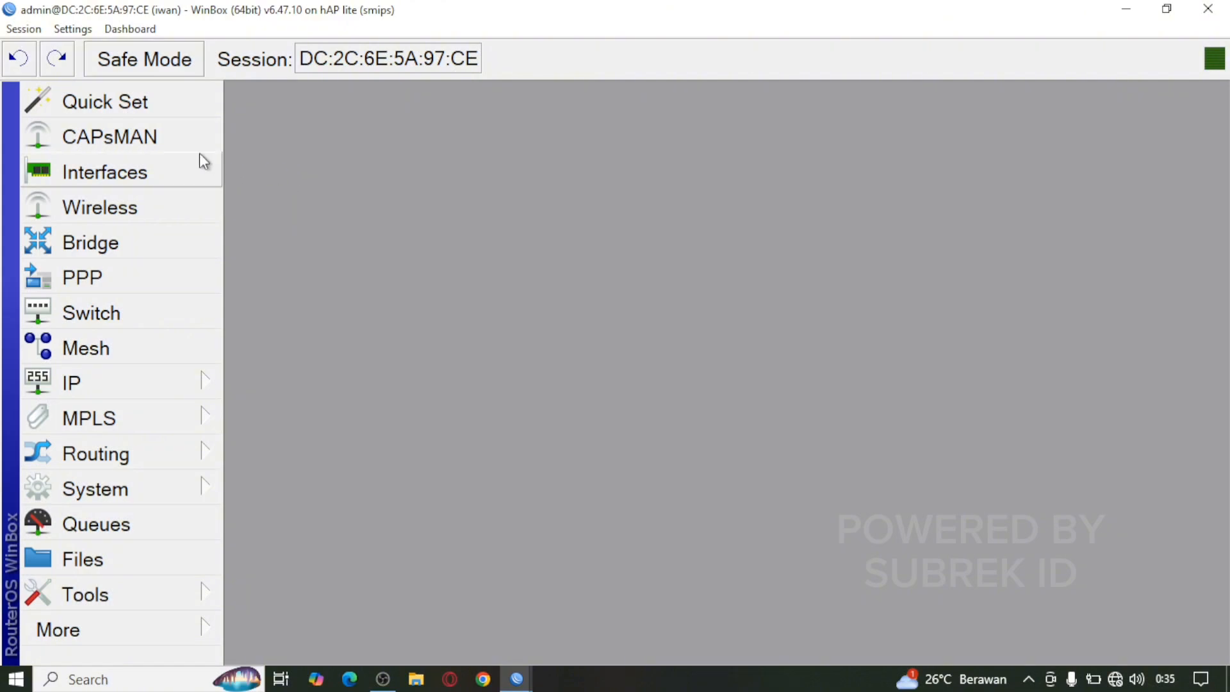
Step: Rename ether1 to ether1-internet in the interface list
click(164, 173)
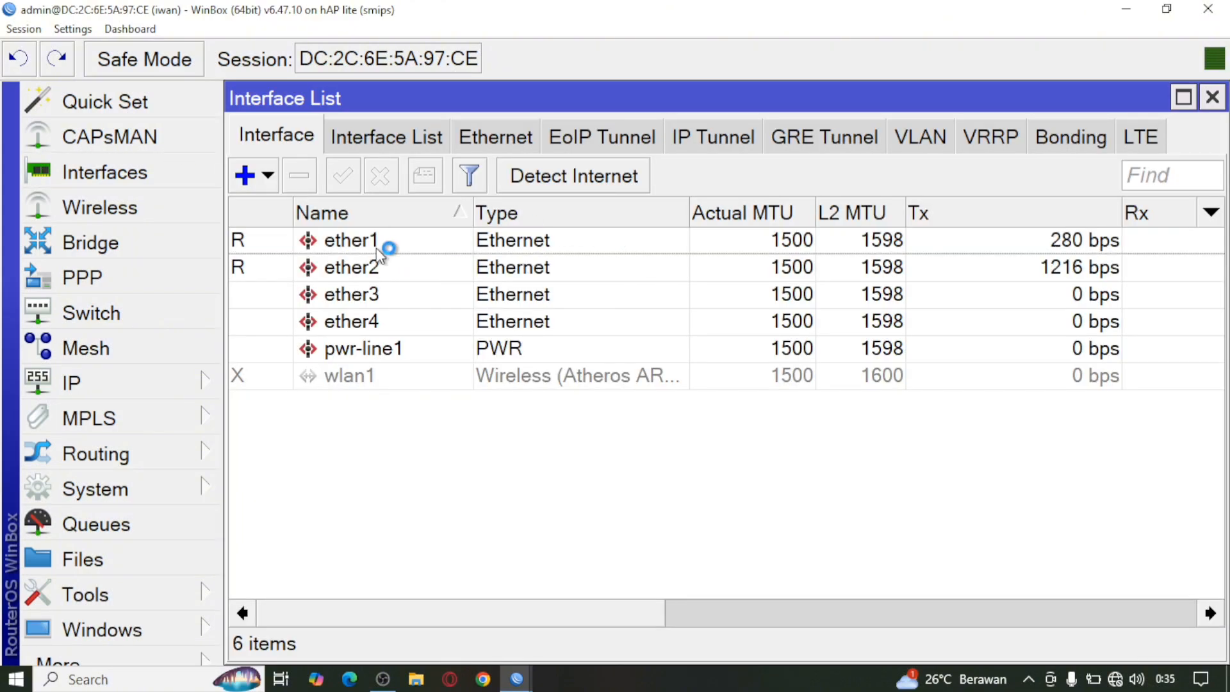
double_click(377, 244)
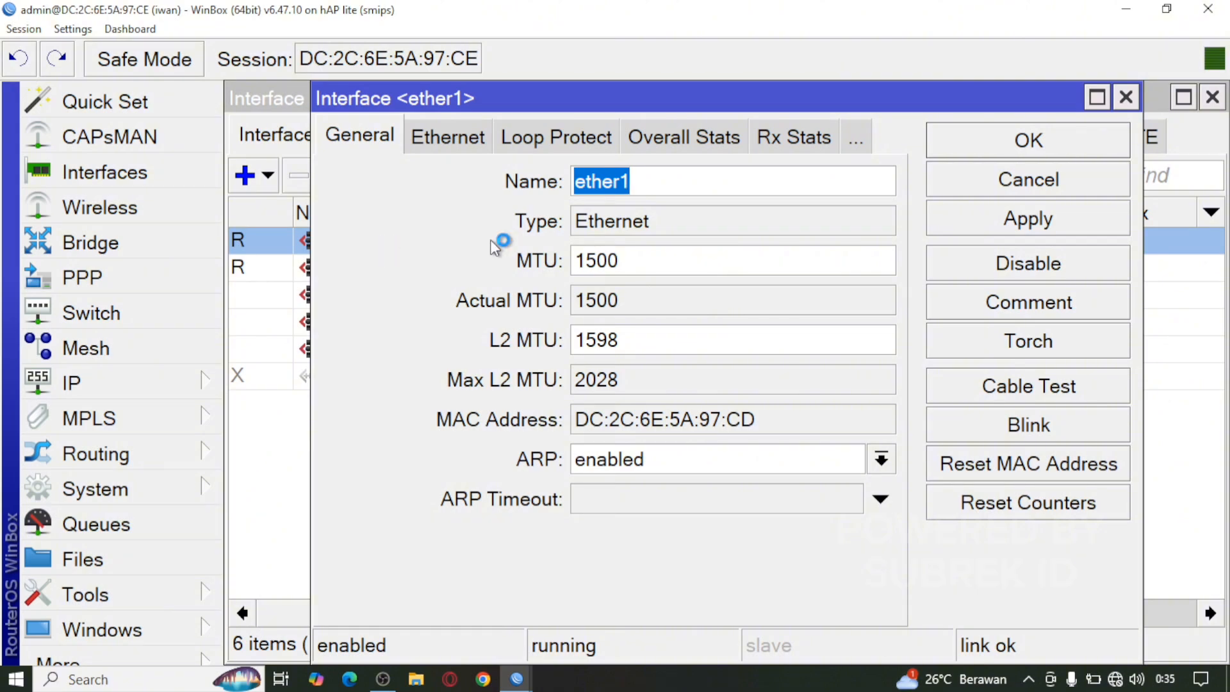
click(703, 186)
text(-)
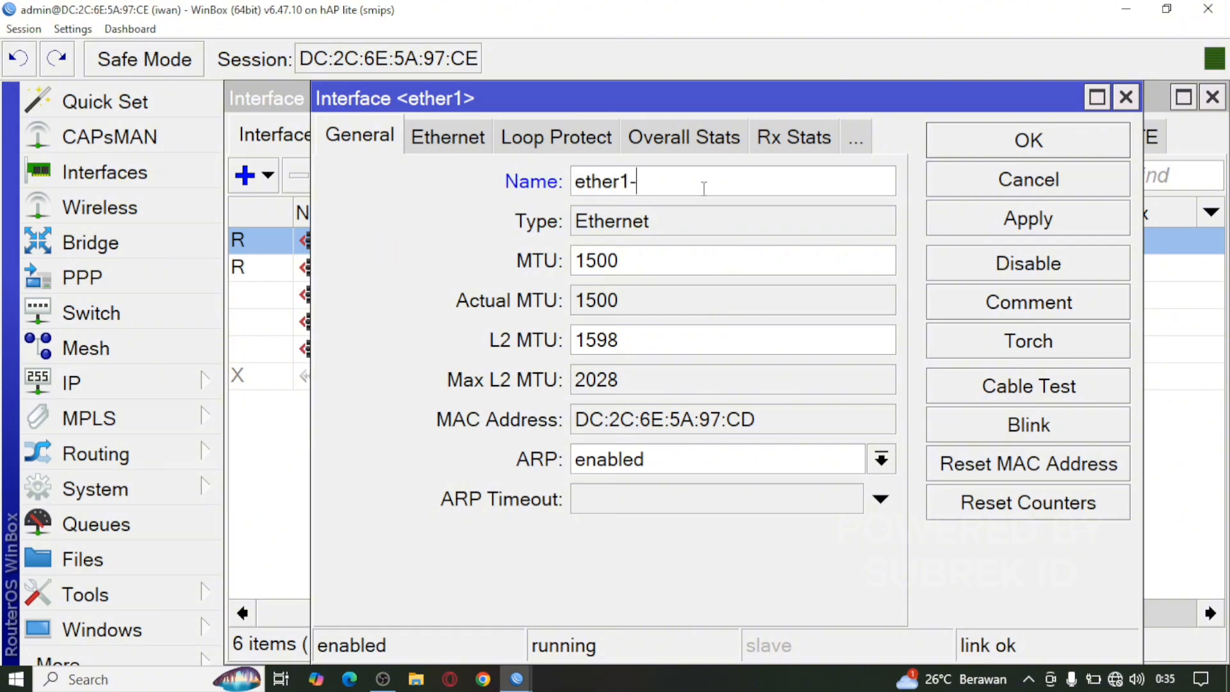
text(internet)
click(999, 157)
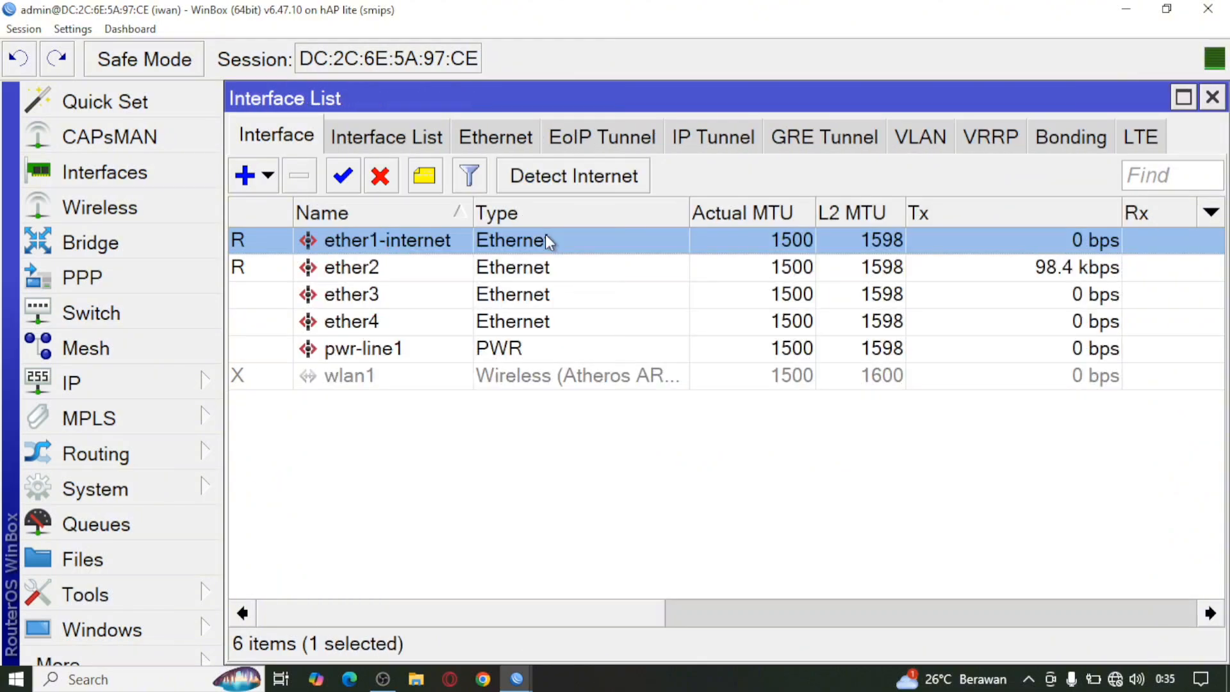
Step: Rename ether2 to ether2-pc and enable the wlan1 interface
double_click(370, 274)
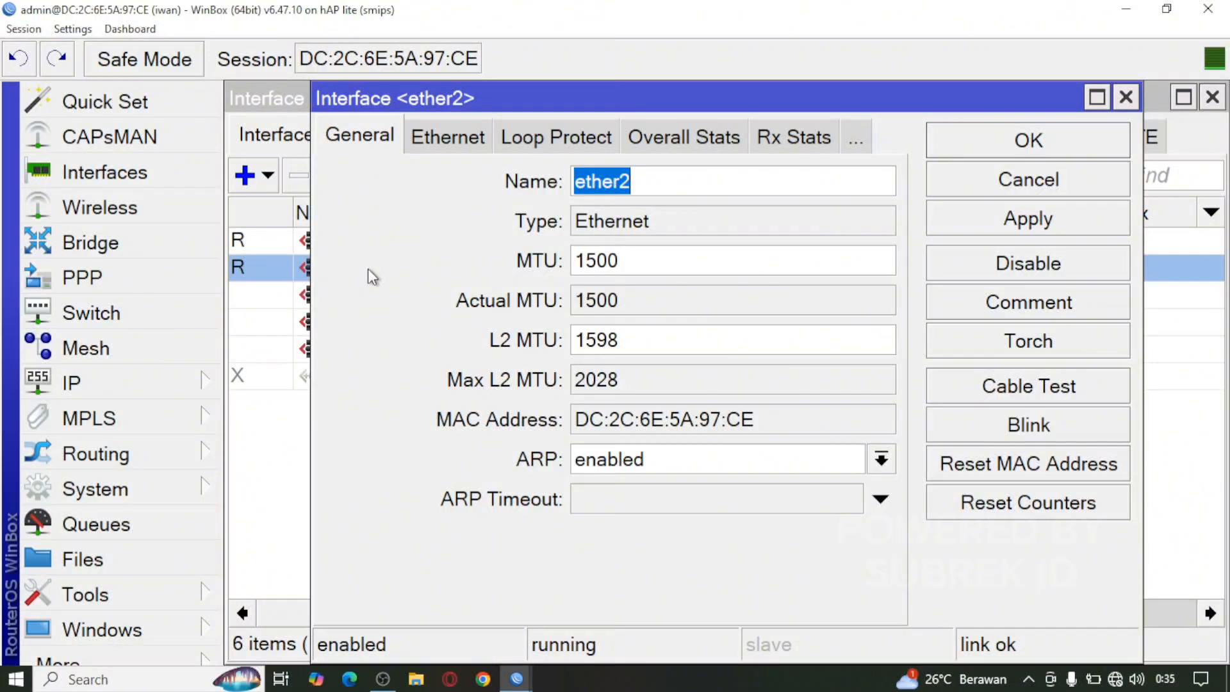
click(697, 173)
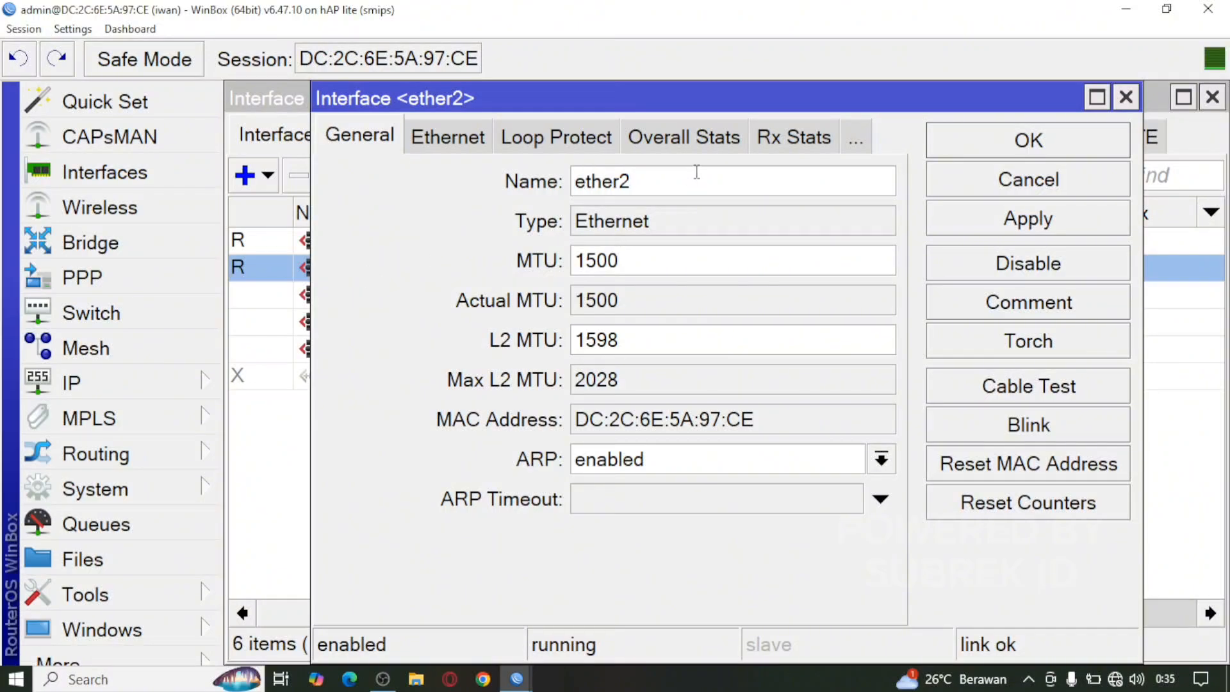
text(-pc)
click(1032, 149)
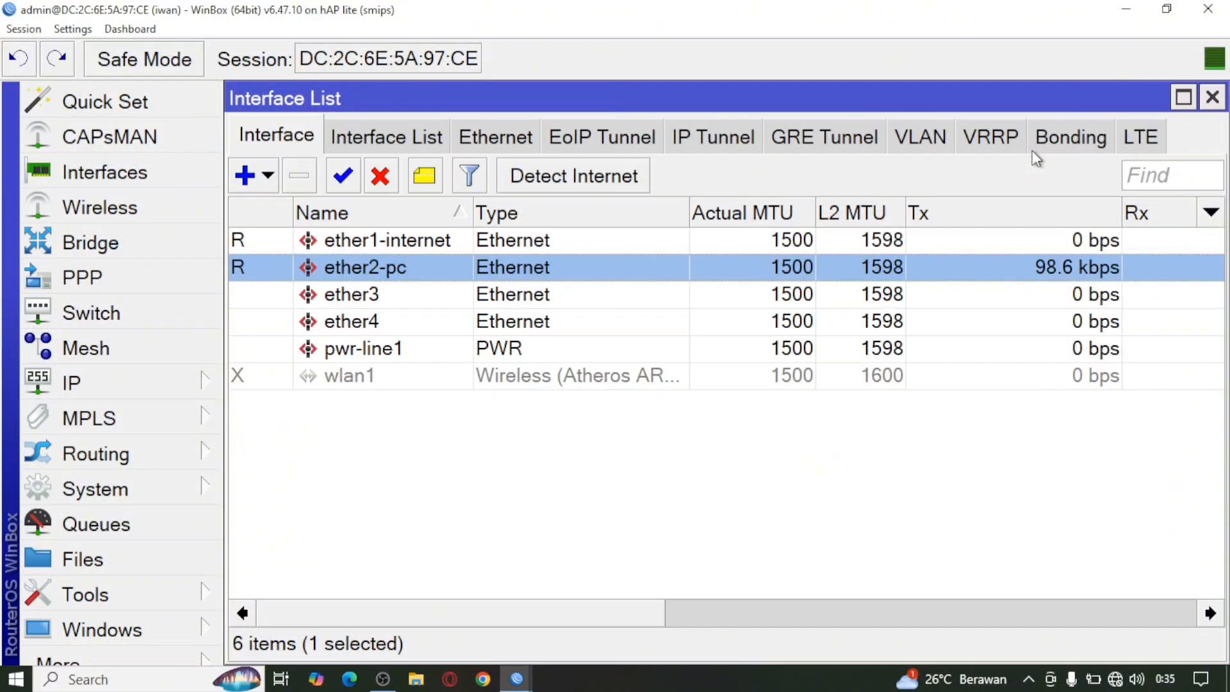
click(346, 378)
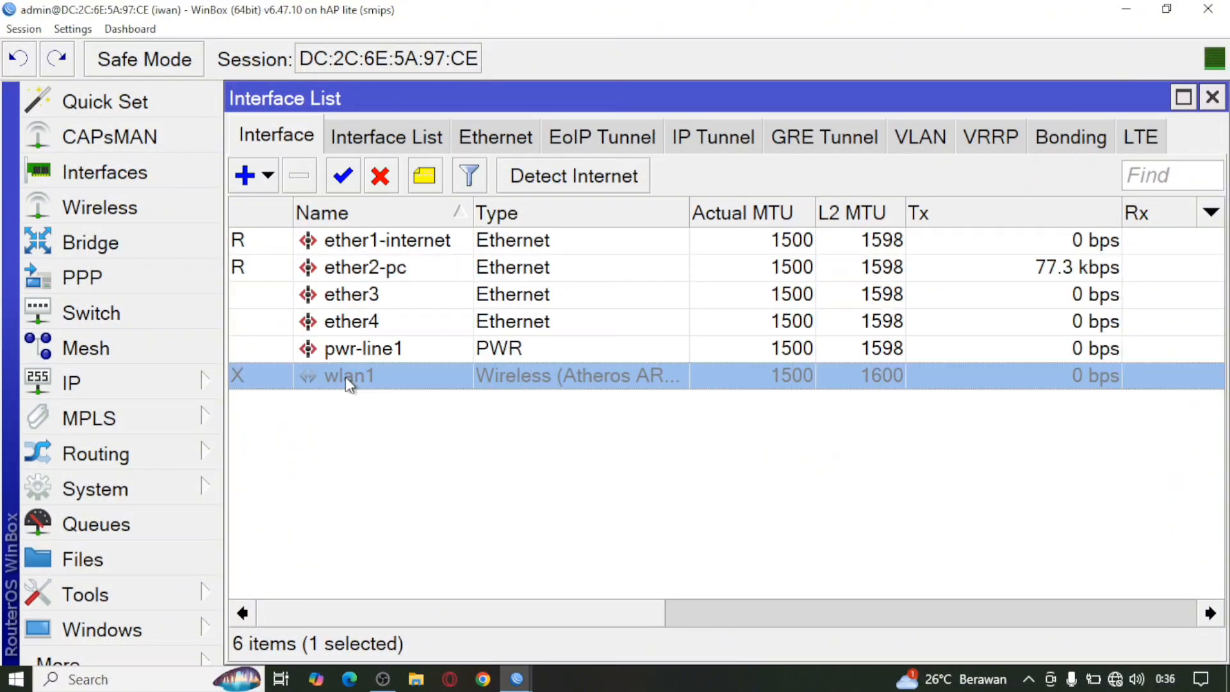
click(342, 175)
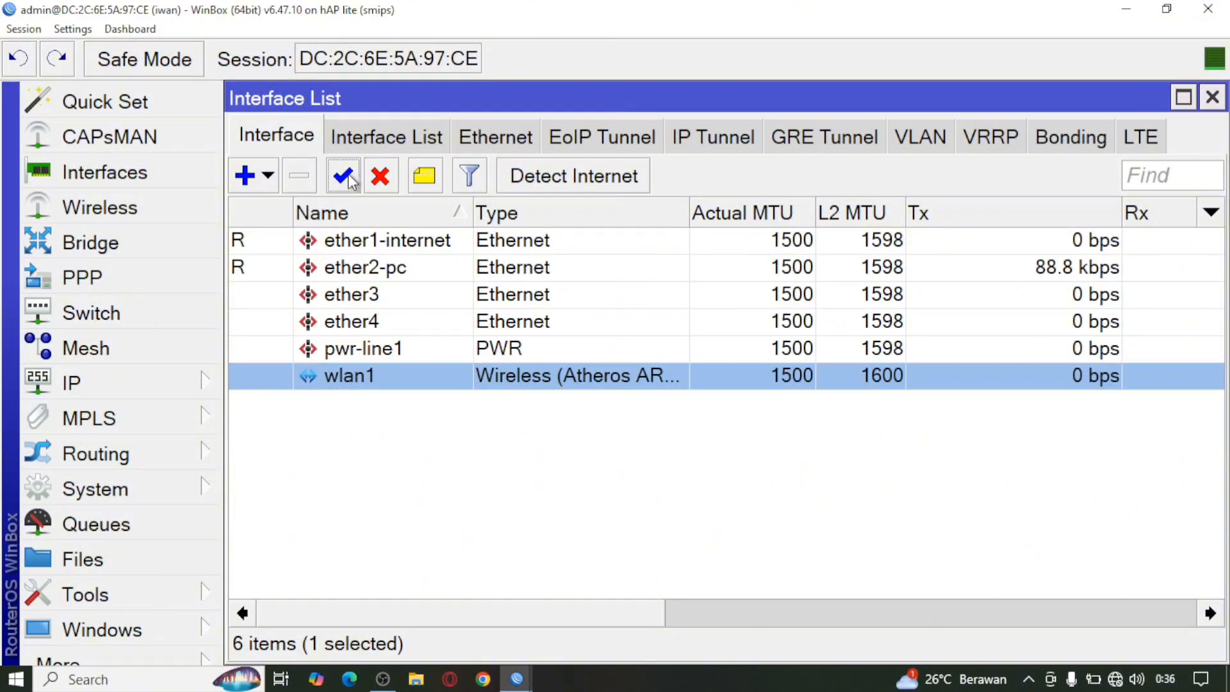
Step: Rename wlan1 to wlan1-hotspot; set ap bridge, 2GHz-B/G/N, 20/40MHz XX, auto frequency
double_click(376, 378)
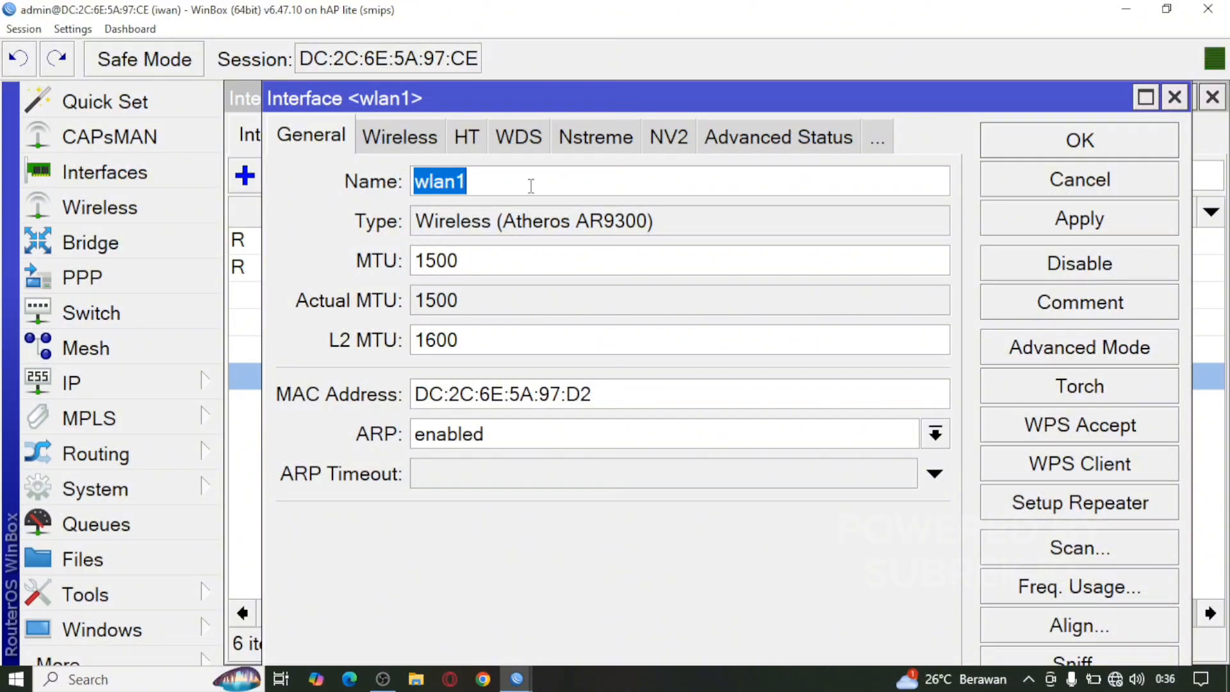
click(531, 185)
text(-ho)
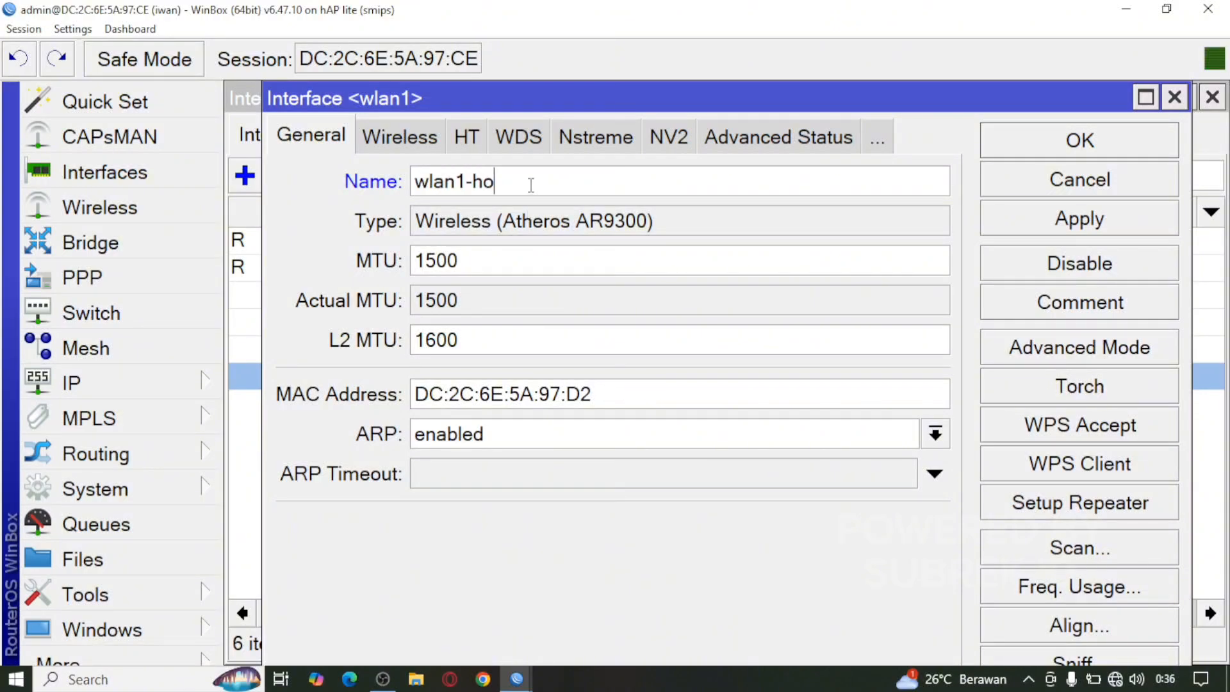
text(tspot)
click(420, 141)
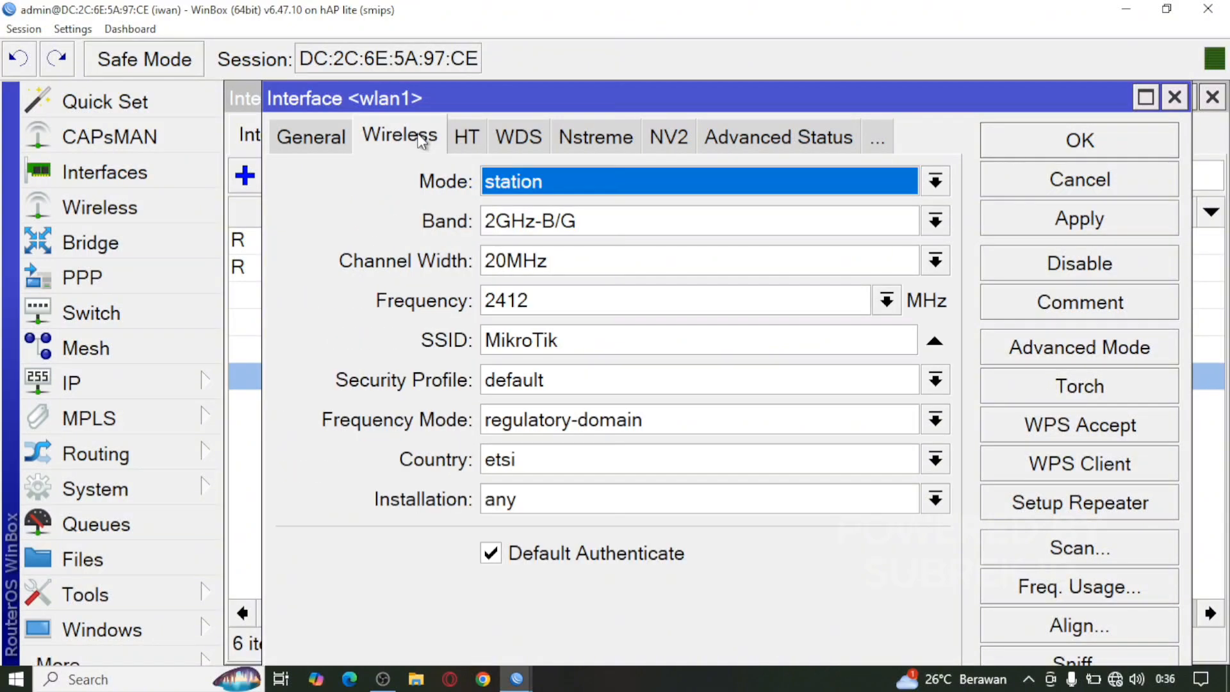
click(625, 186)
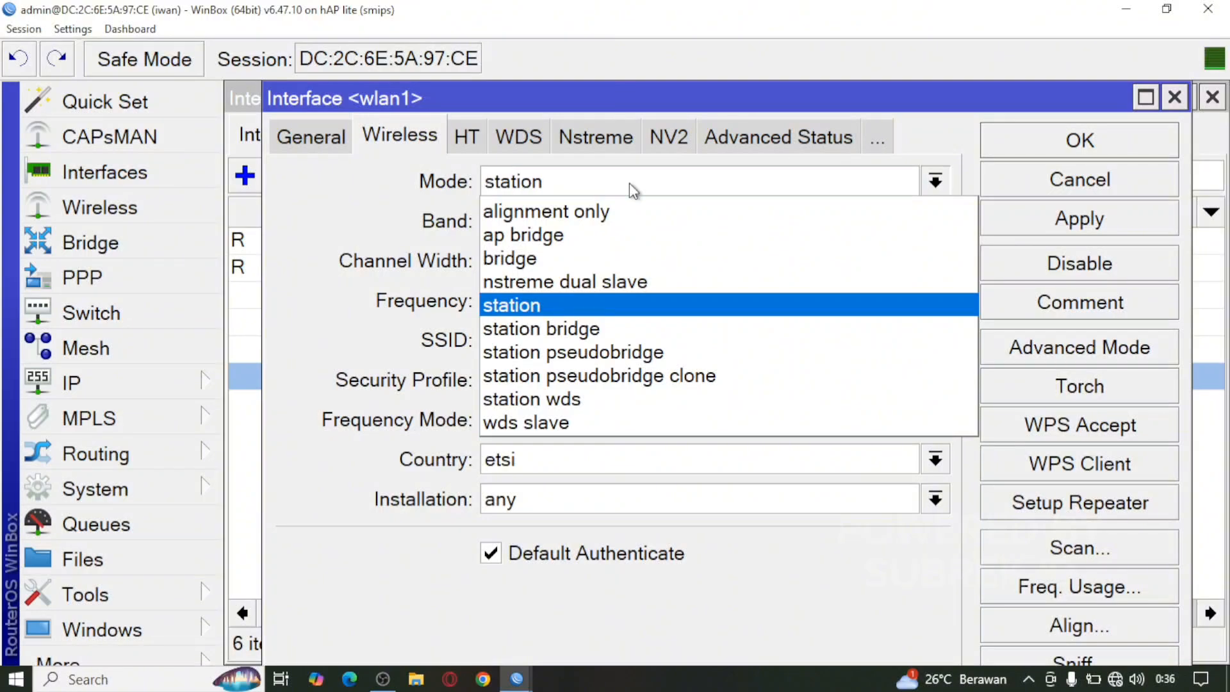
click(552, 235)
click(599, 226)
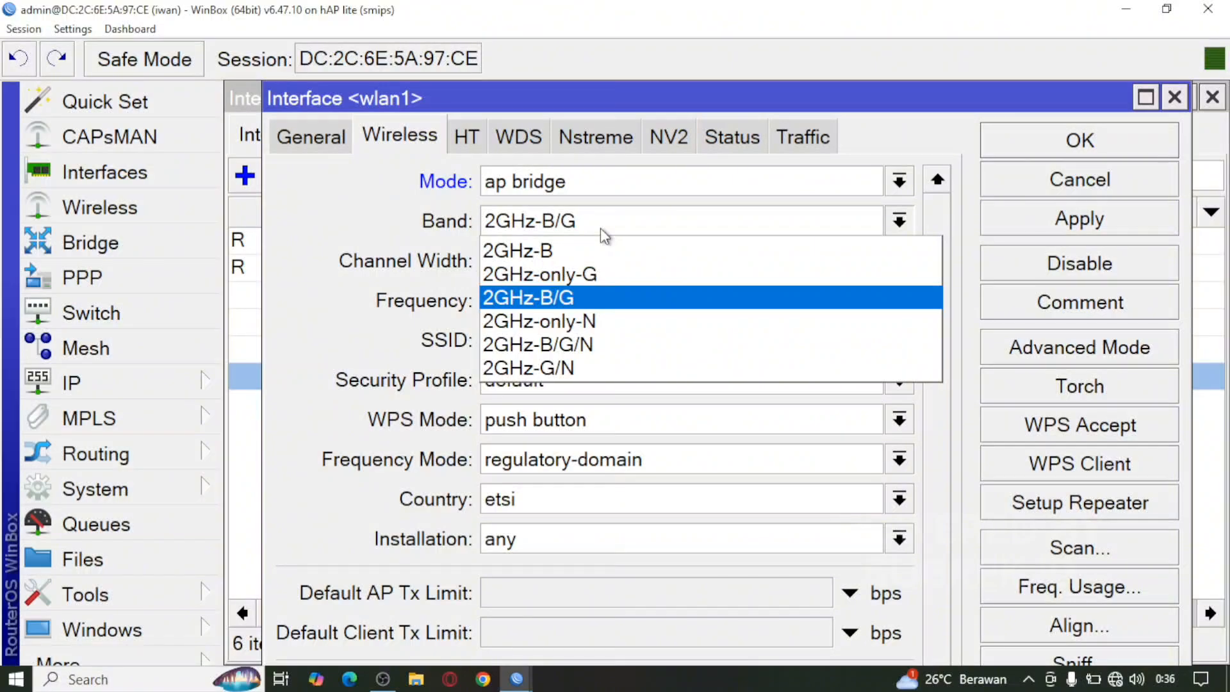
click(591, 345)
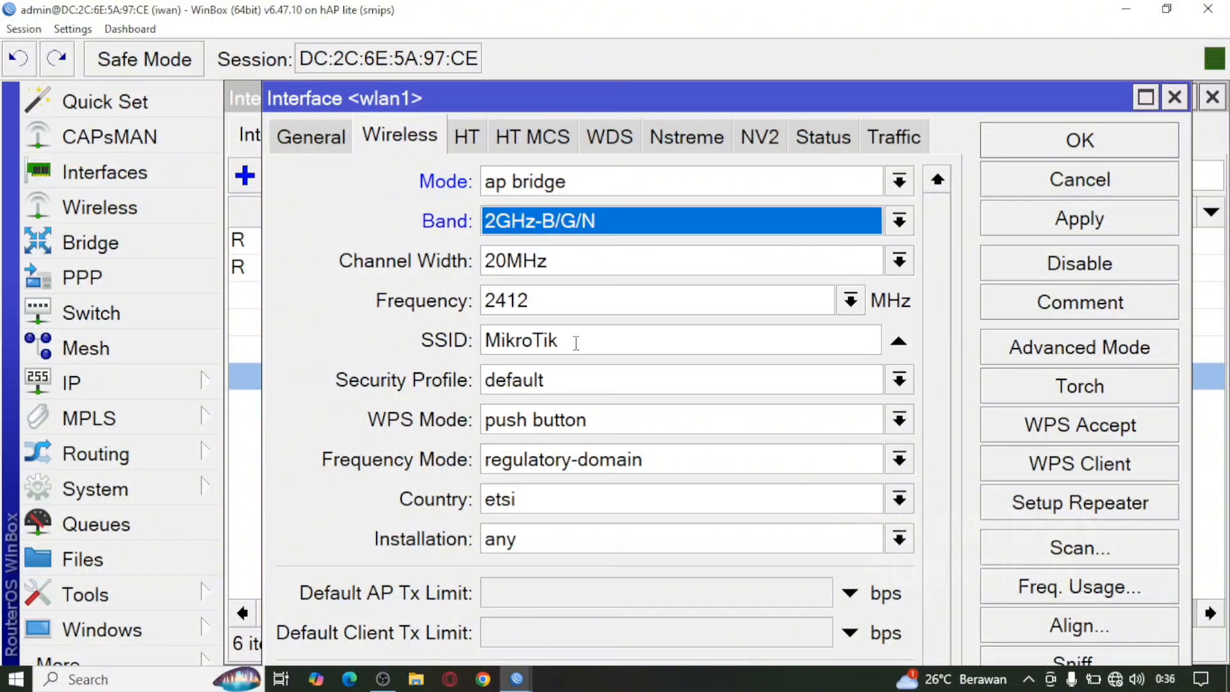
click(713, 256)
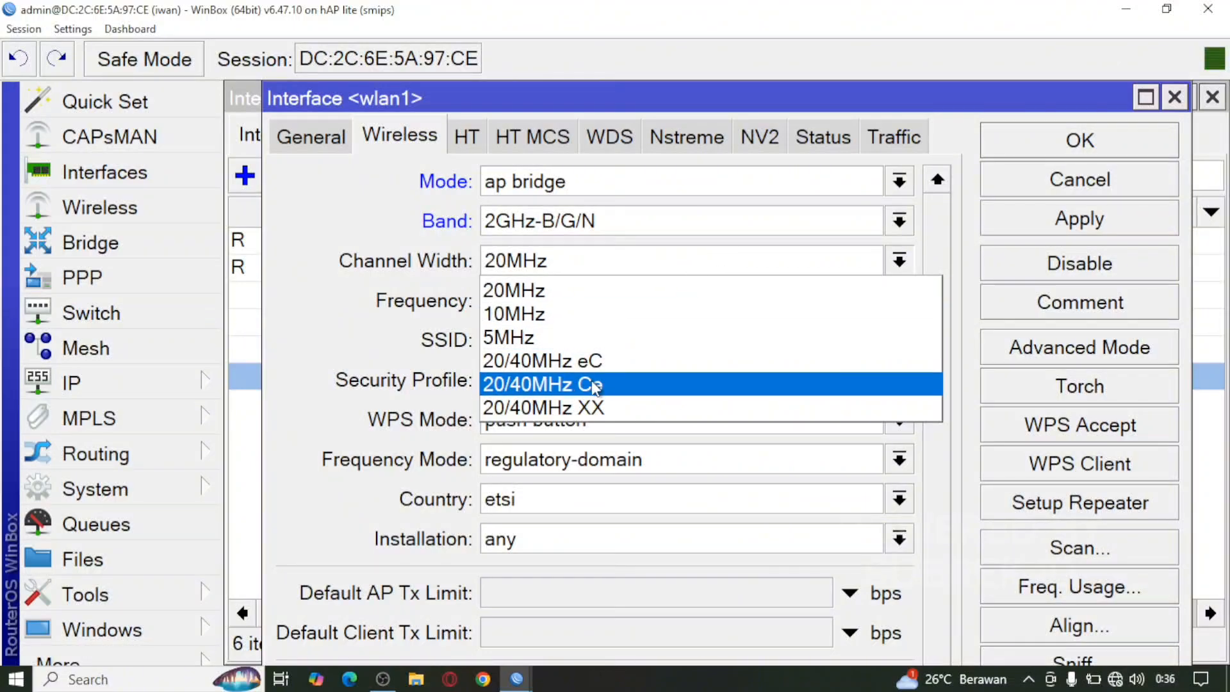
click(595, 408)
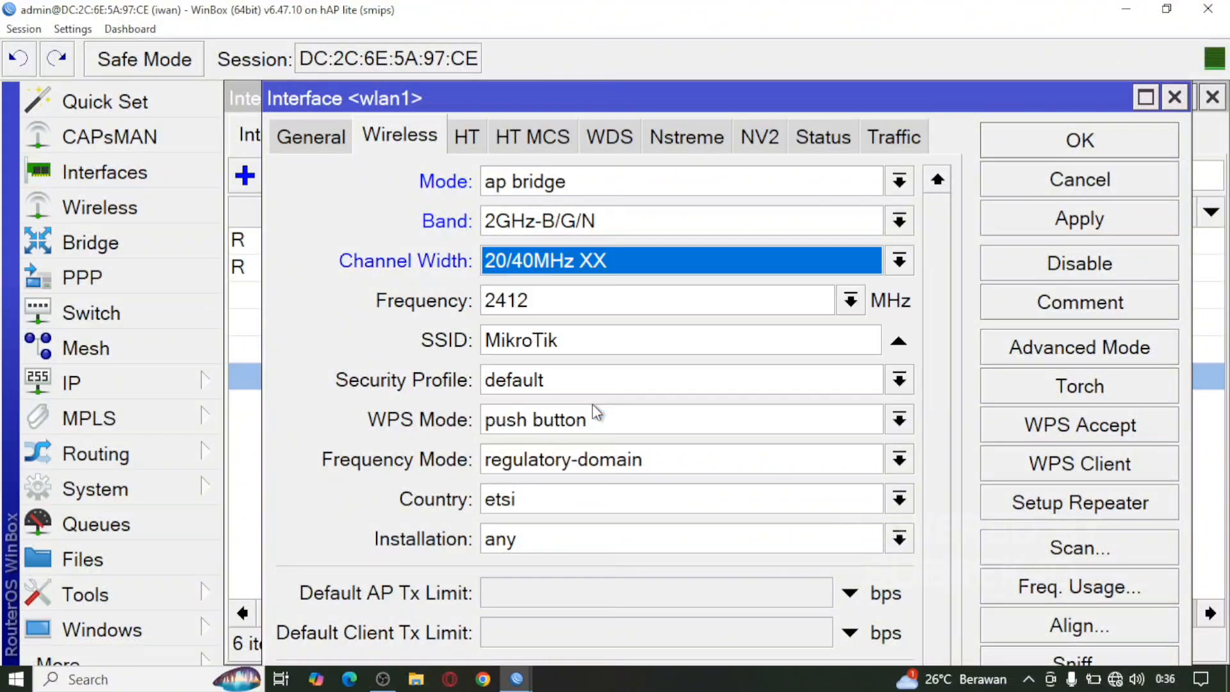
click(851, 301)
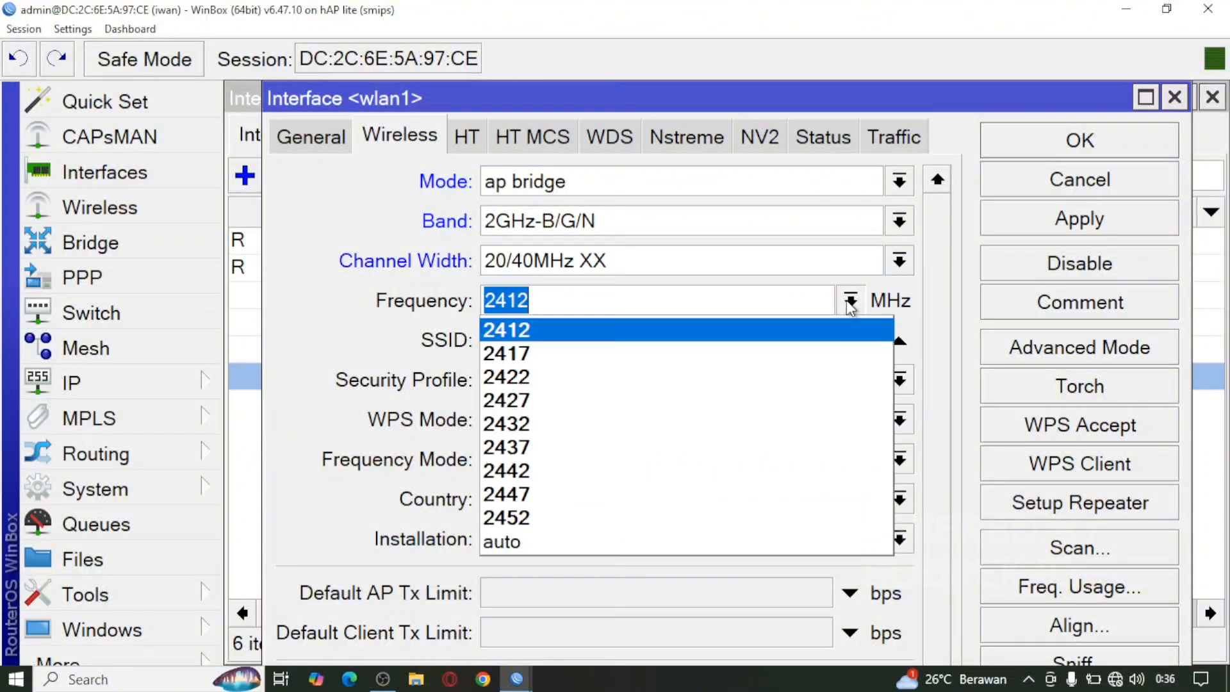
click(669, 545)
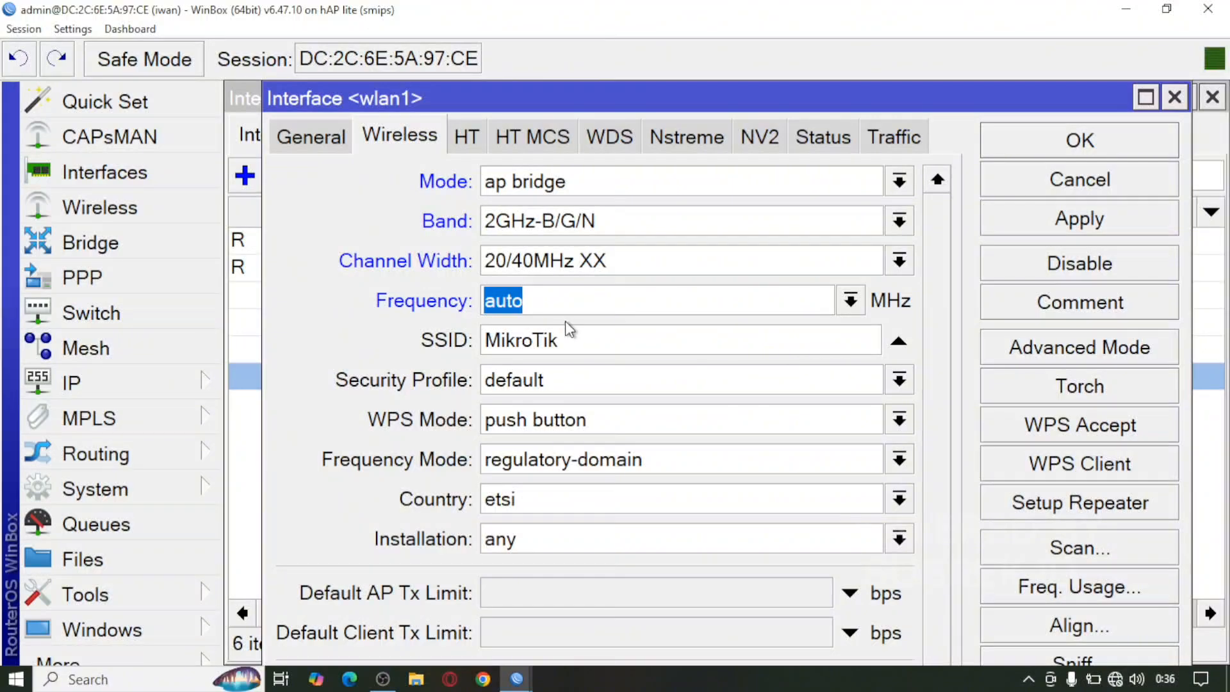
Step: Replace the MikroTik SSID with the custom network name and save the wlan1-hotspot settings
click(576, 343)
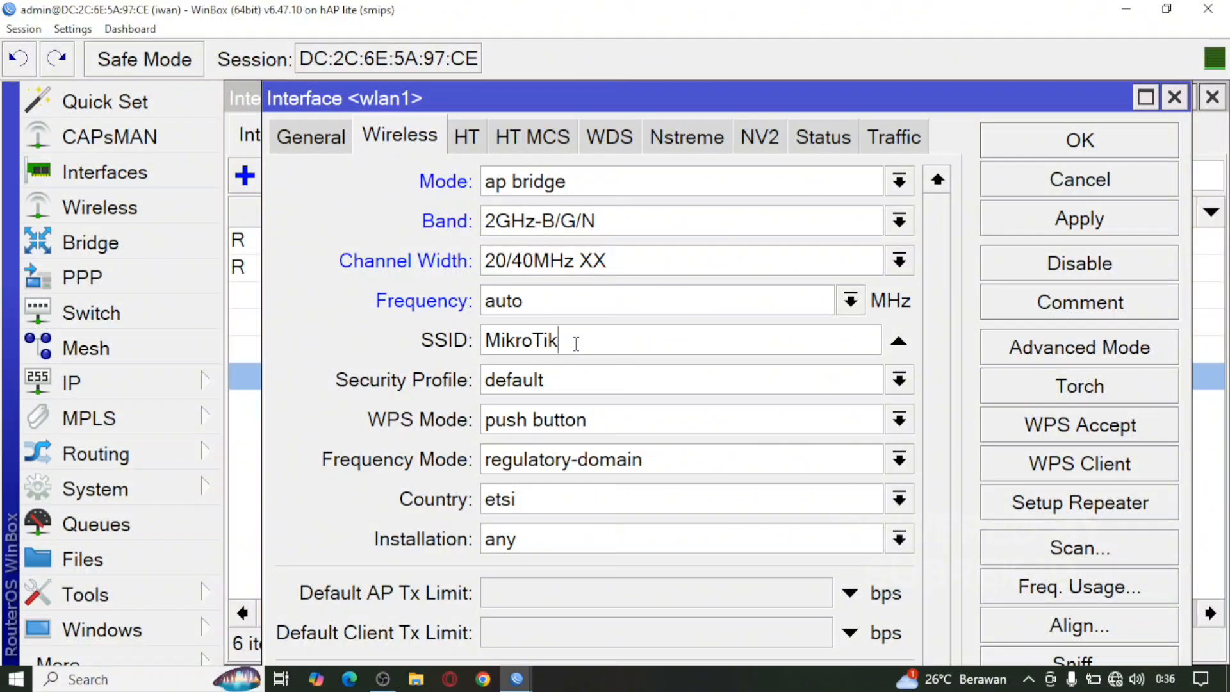
drag(565, 343, 455, 349)
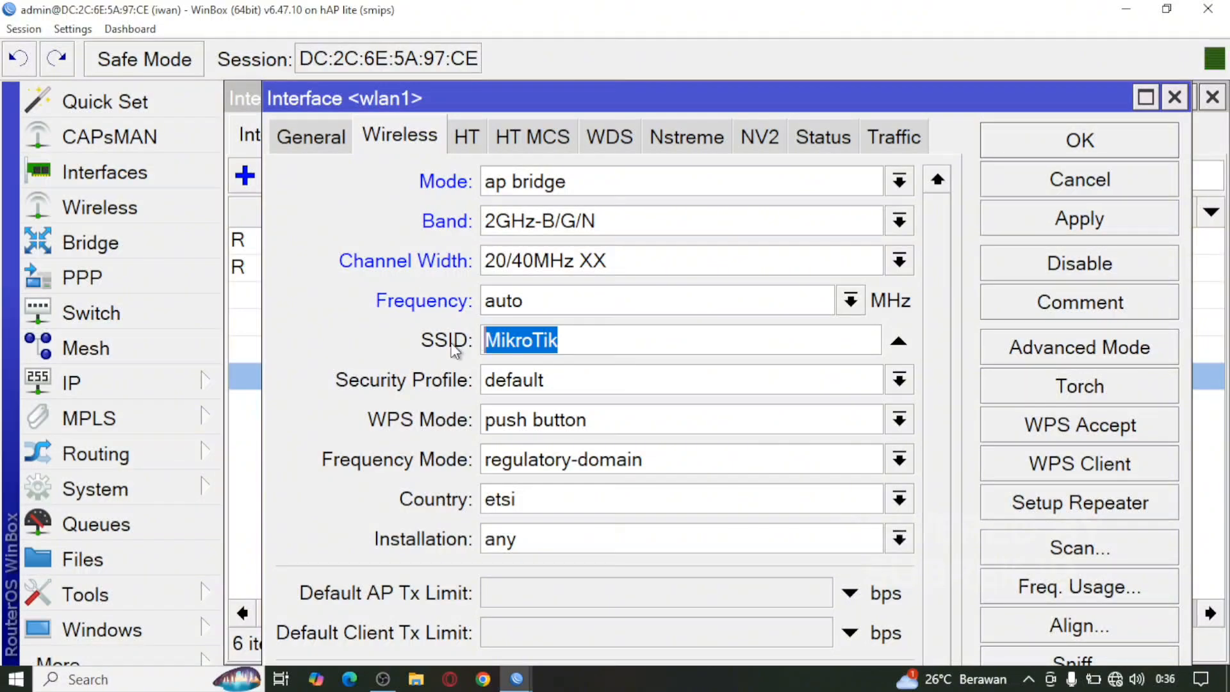
text(iwa)
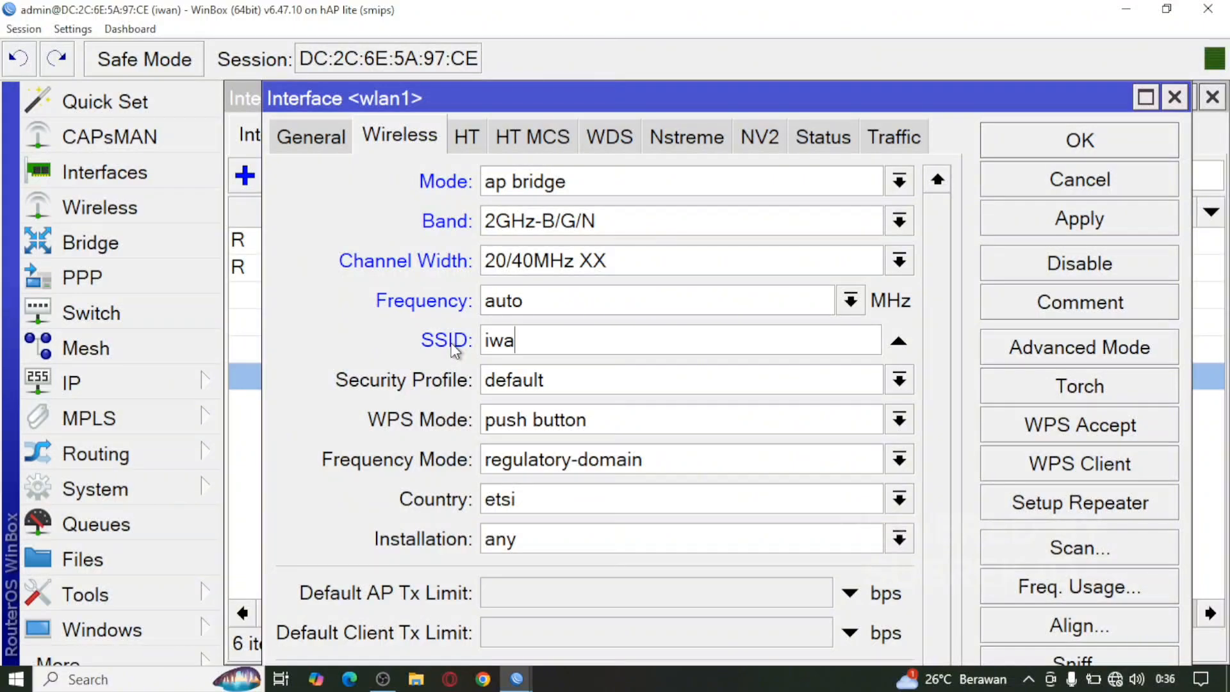
text(npriyadi)
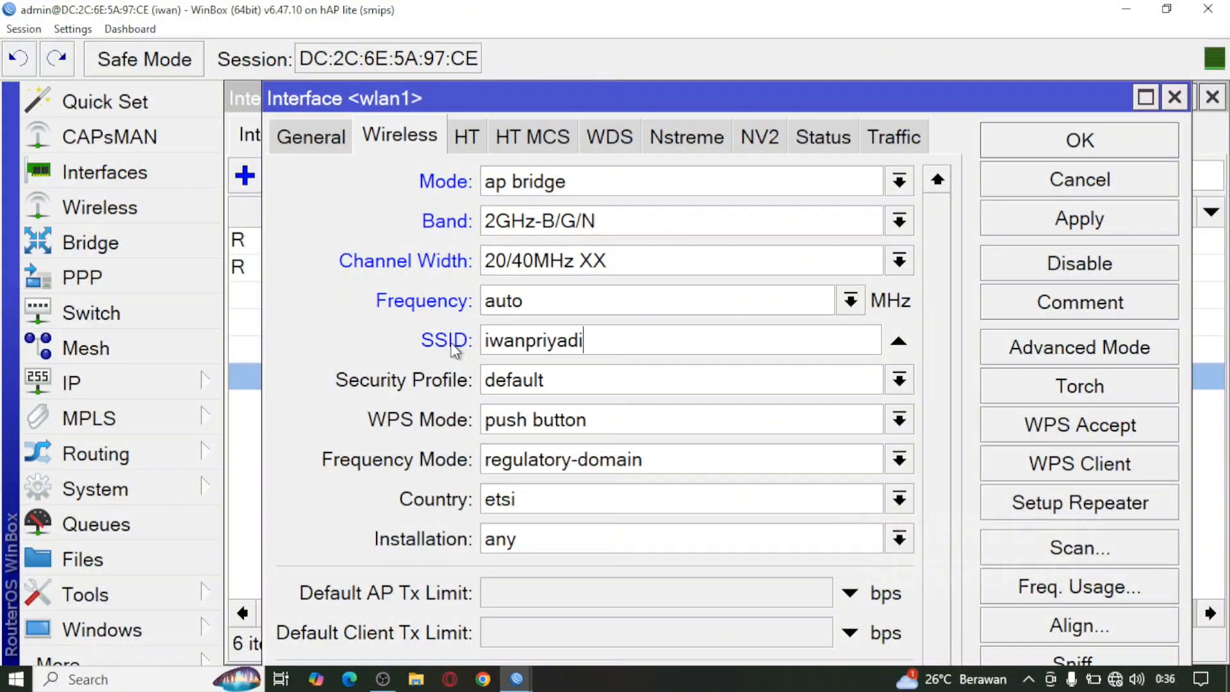
text(@proxyUKK)
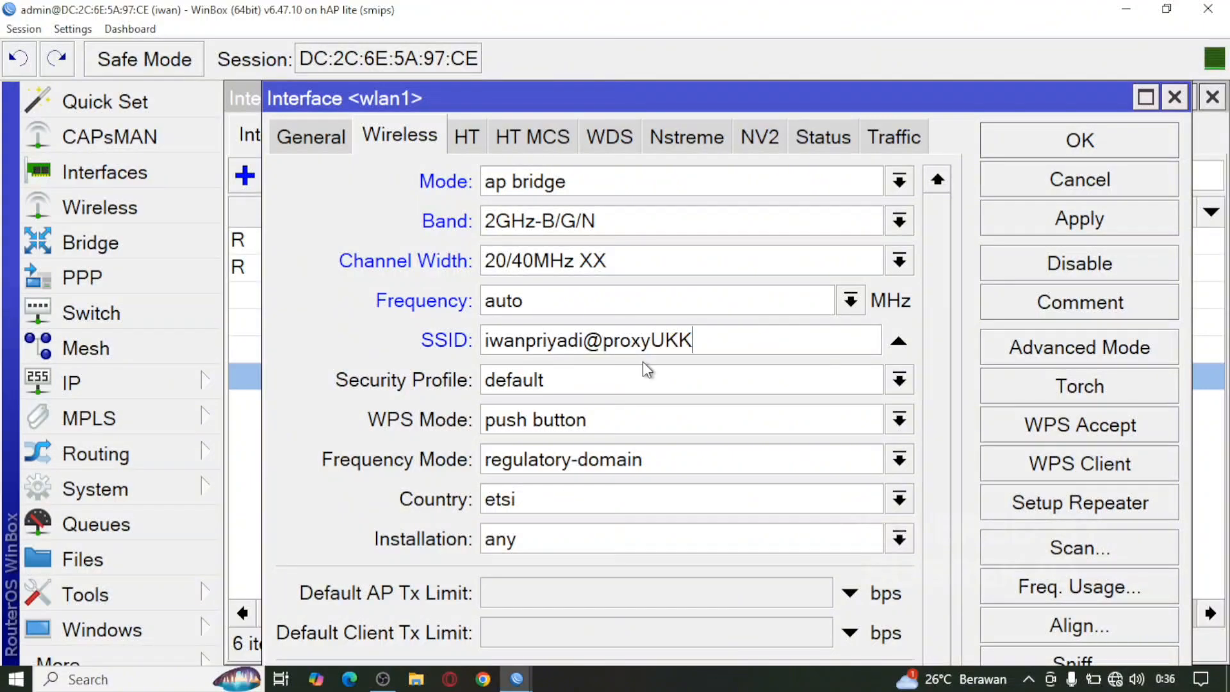
click(1092, 234)
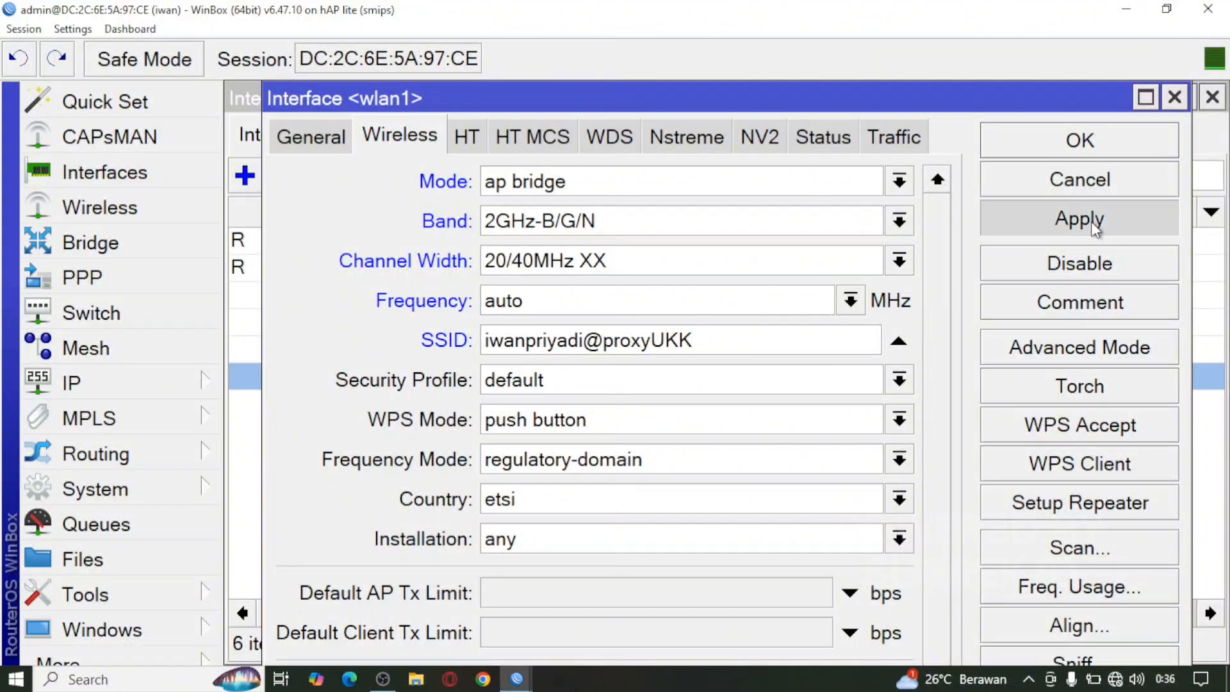
click(1091, 146)
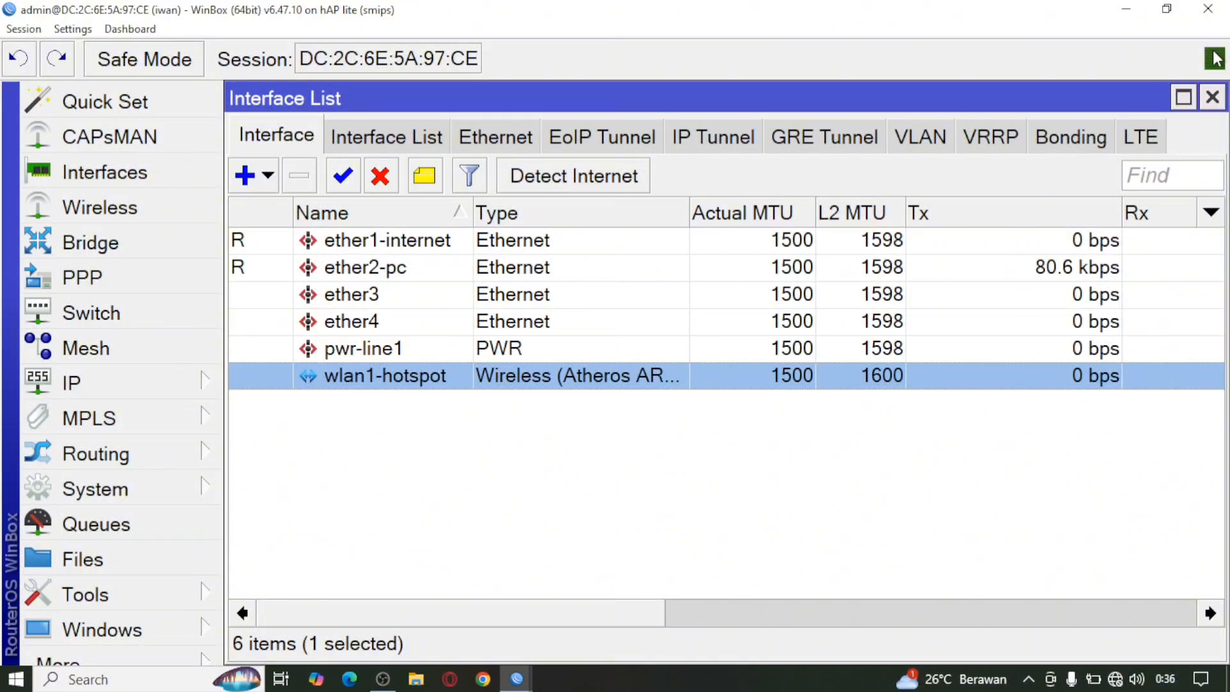
Step: Close the interface list and add a DHCP client on ether1-internet via IP > DHCP Client
click(1213, 98)
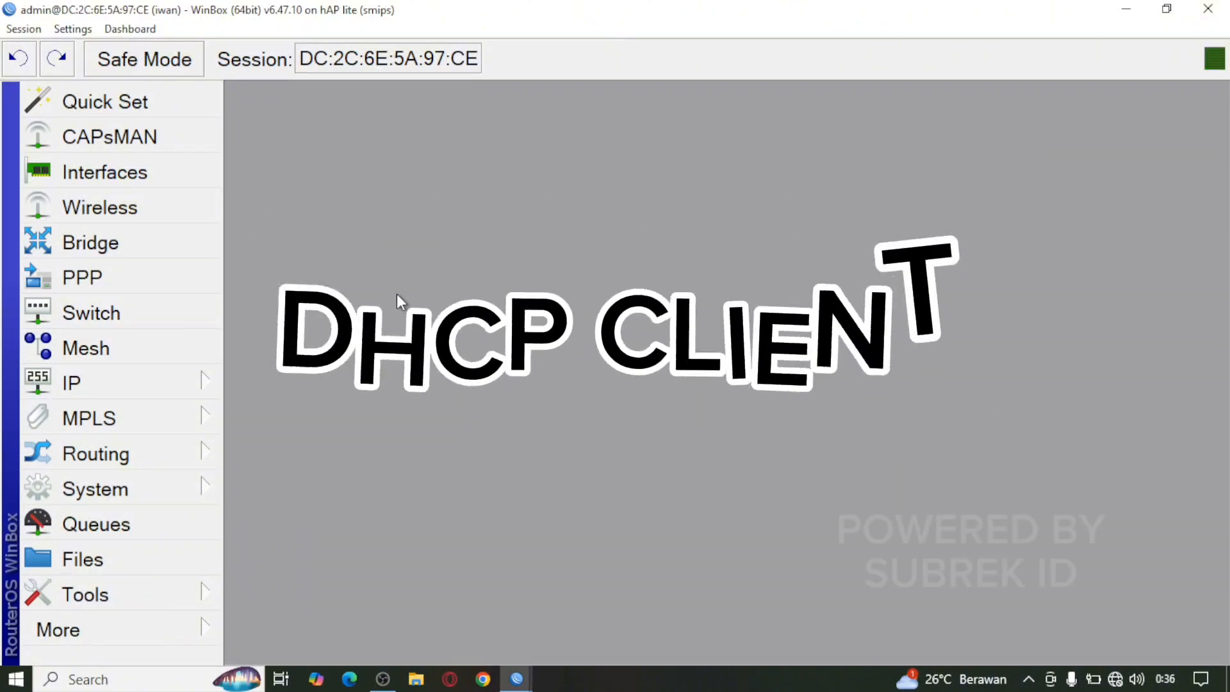
click(118, 388)
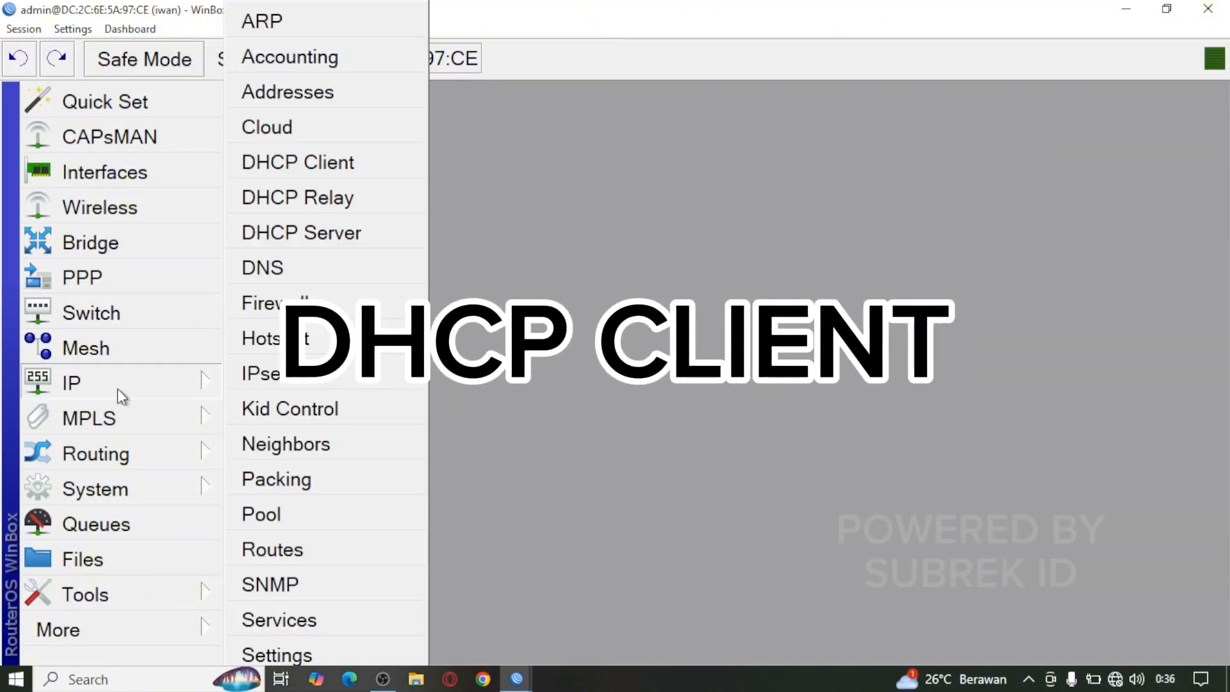
click(334, 163)
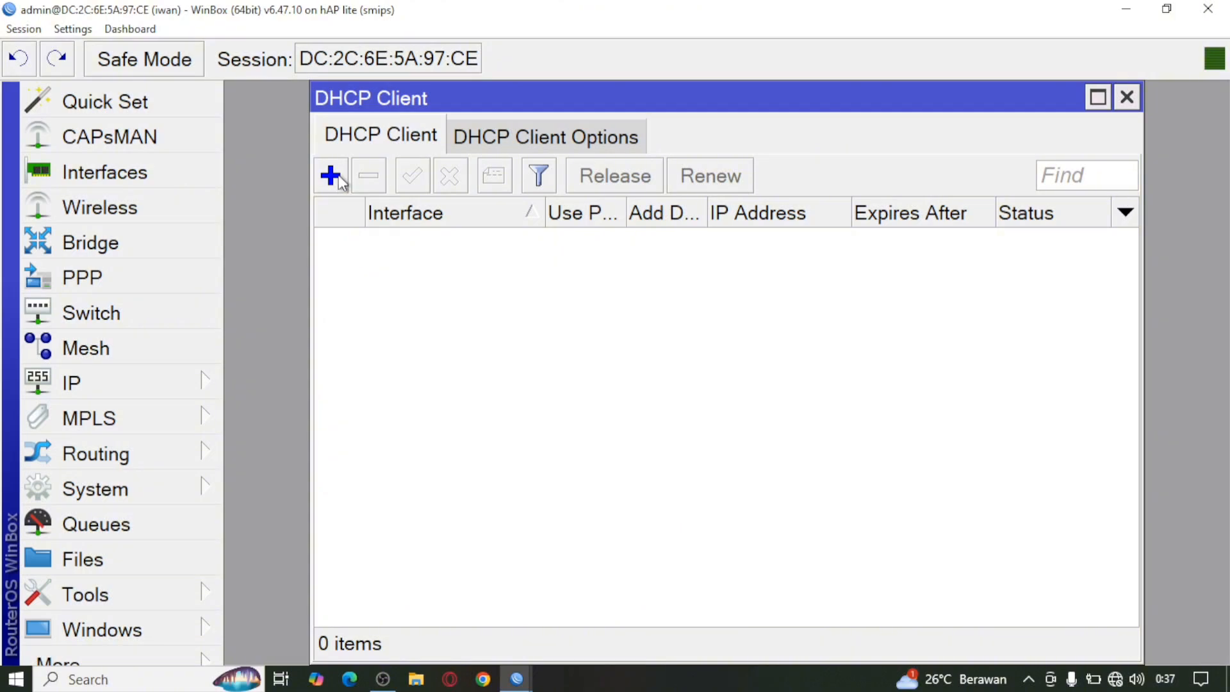
click(330, 176)
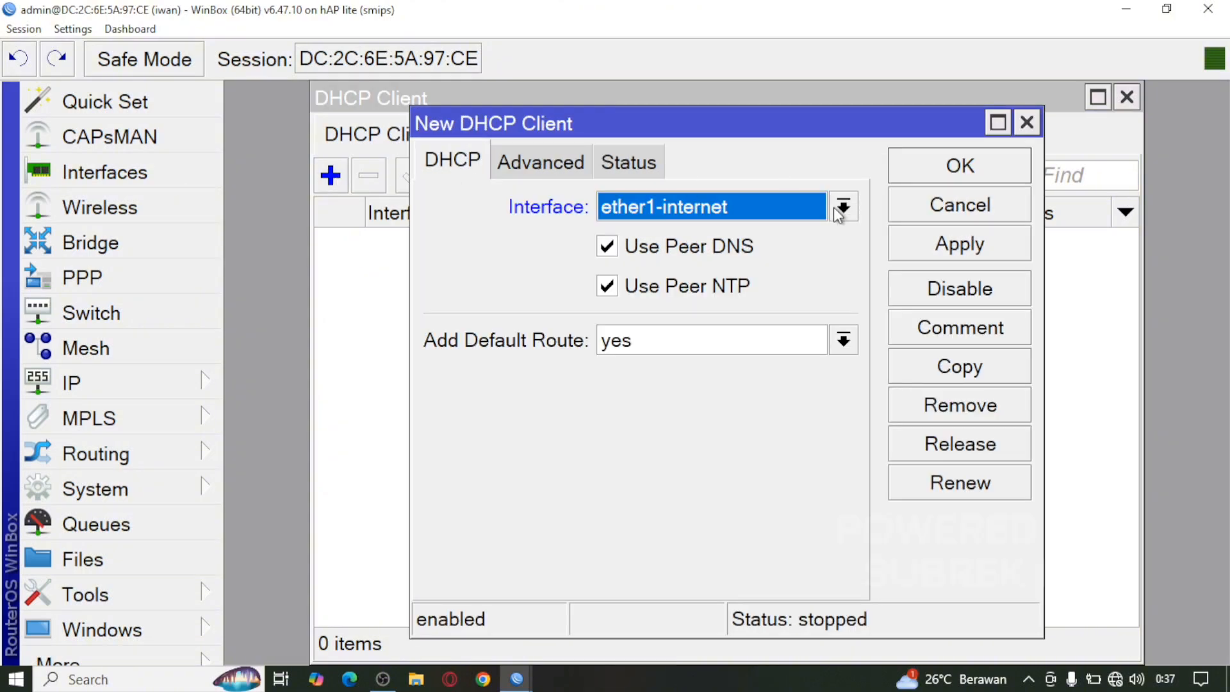
click(801, 208)
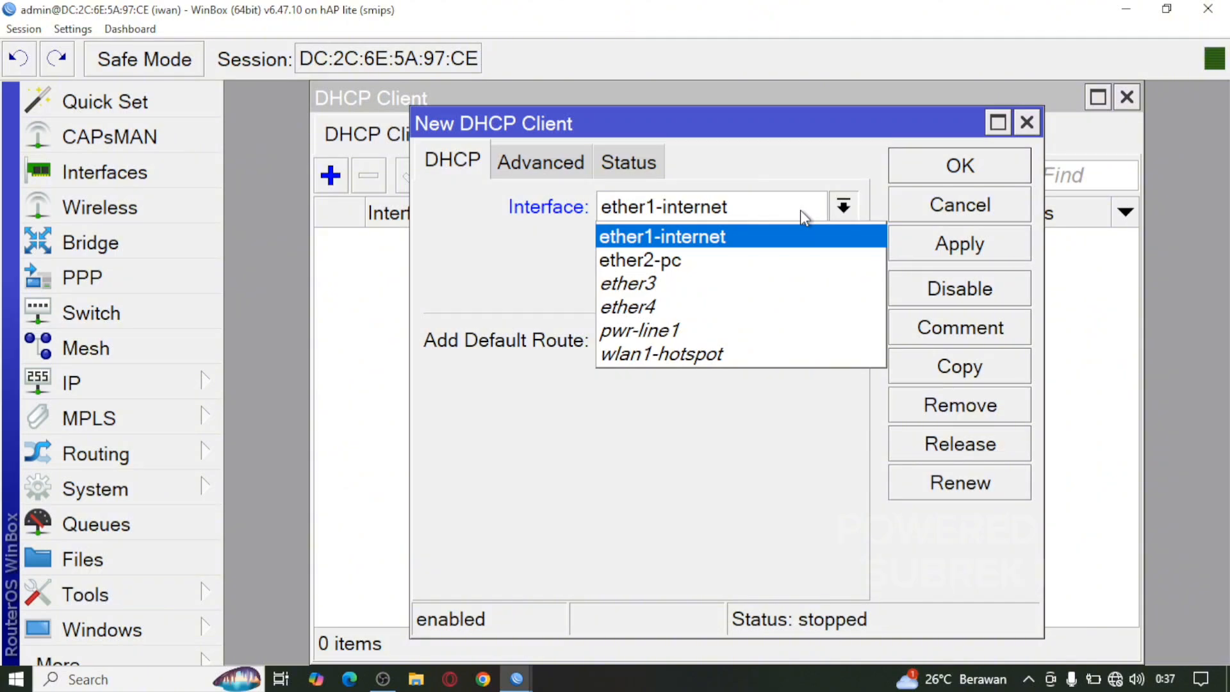
click(801, 209)
click(801, 209)
click(797, 211)
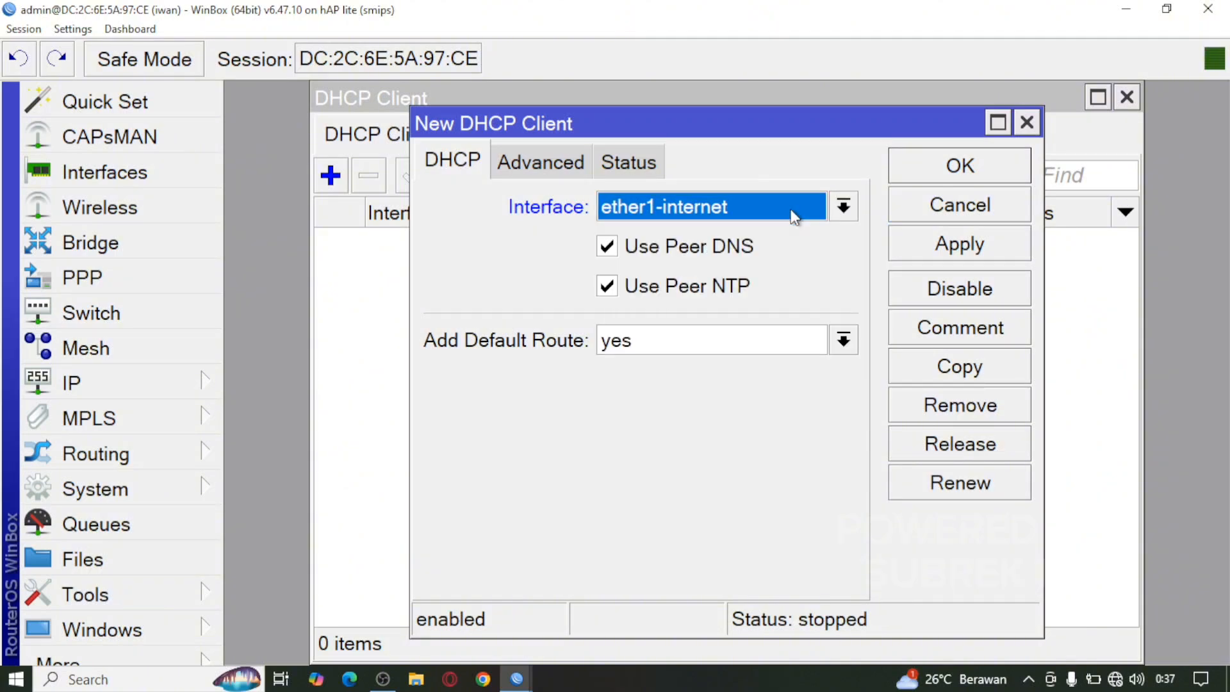
click(947, 246)
click(953, 164)
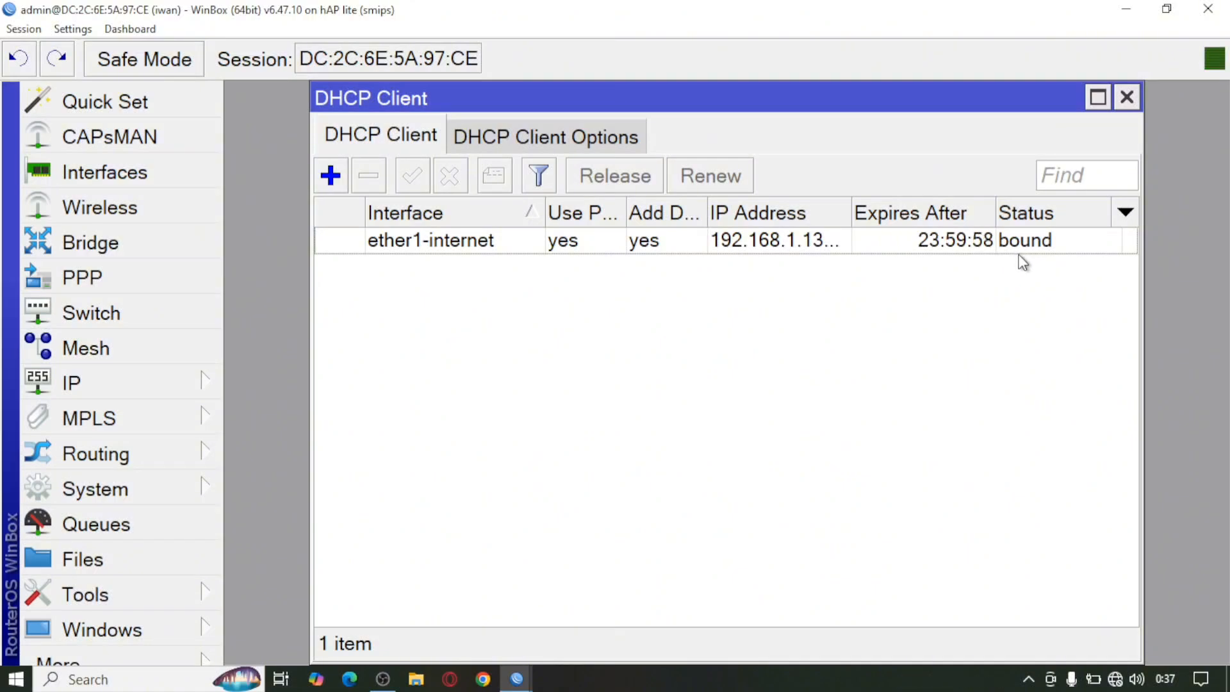
click(1129, 96)
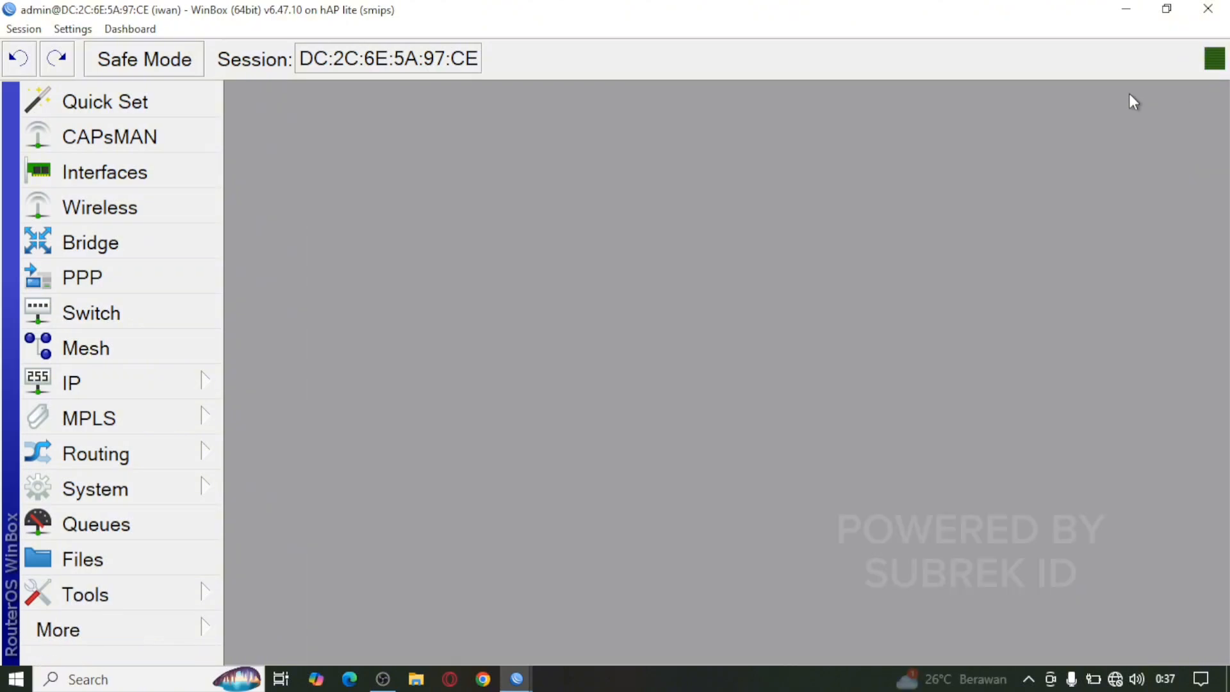
Step: Add the IP address 192.168.100.1/25 on ether2-pc in IP > Addresses
click(120, 373)
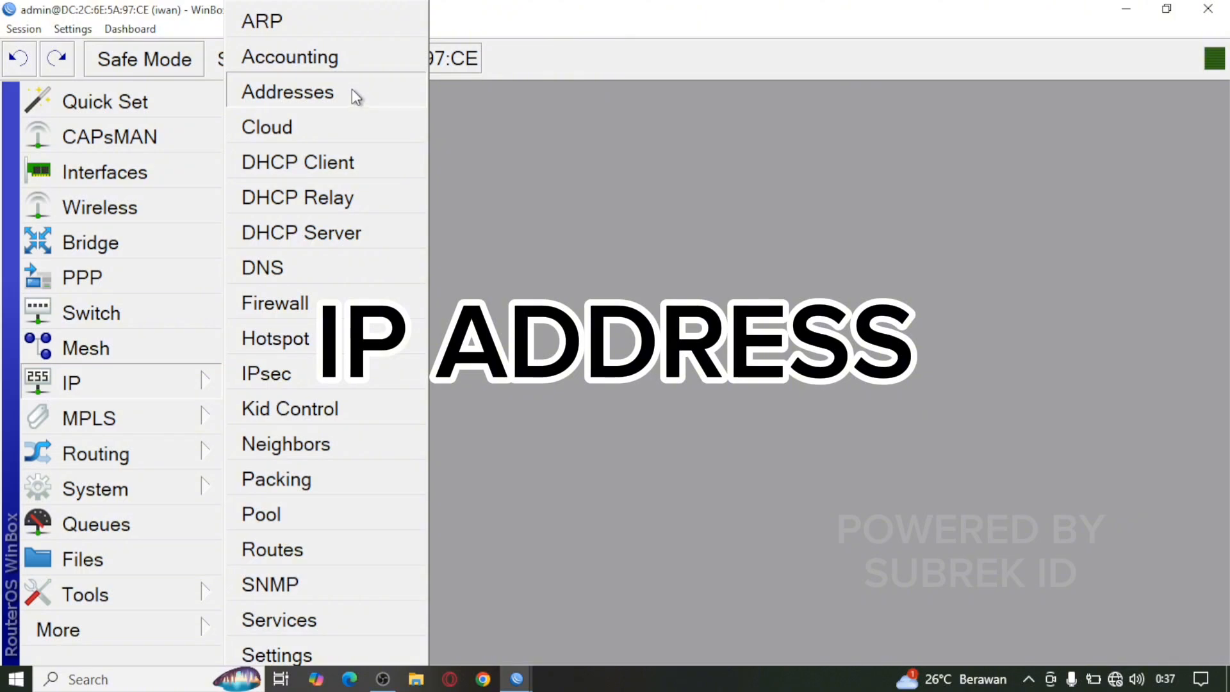
click(301, 93)
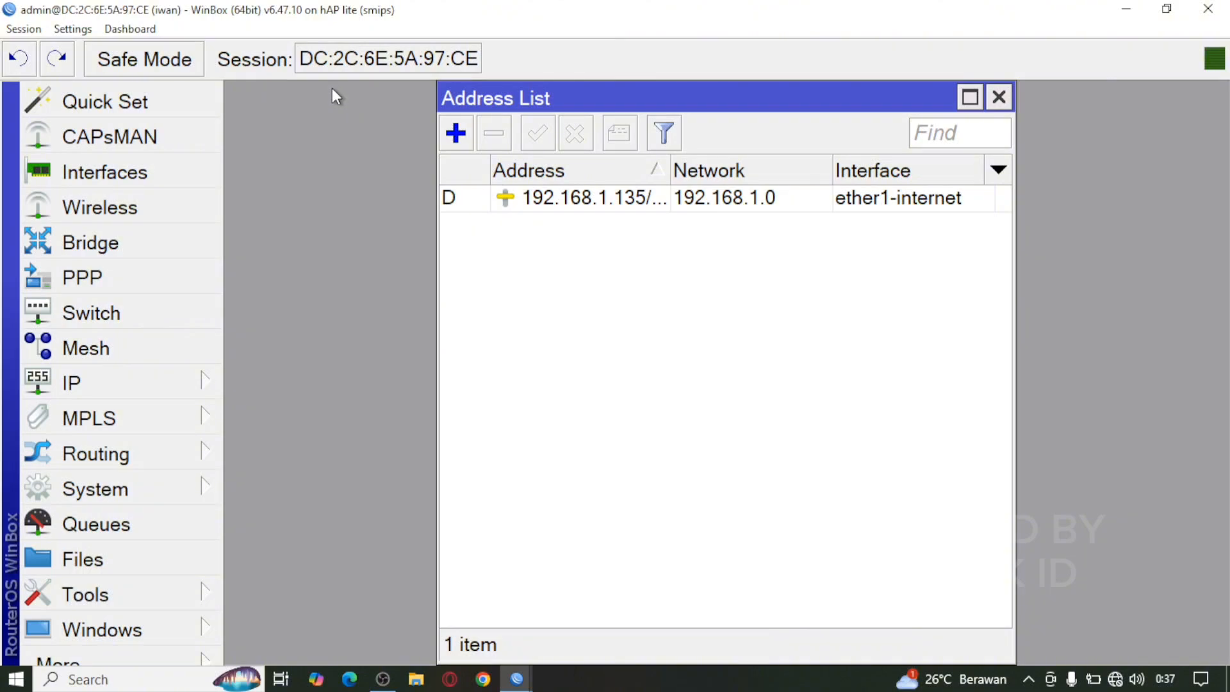
click(456, 134)
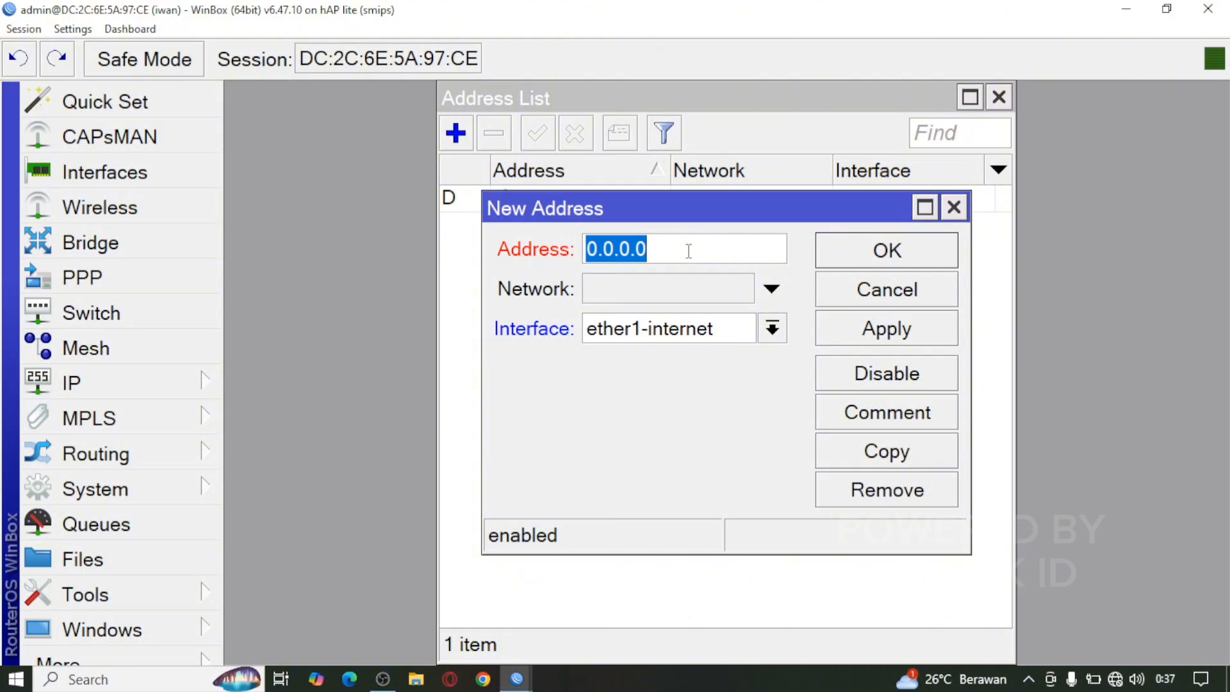
text(192.1)
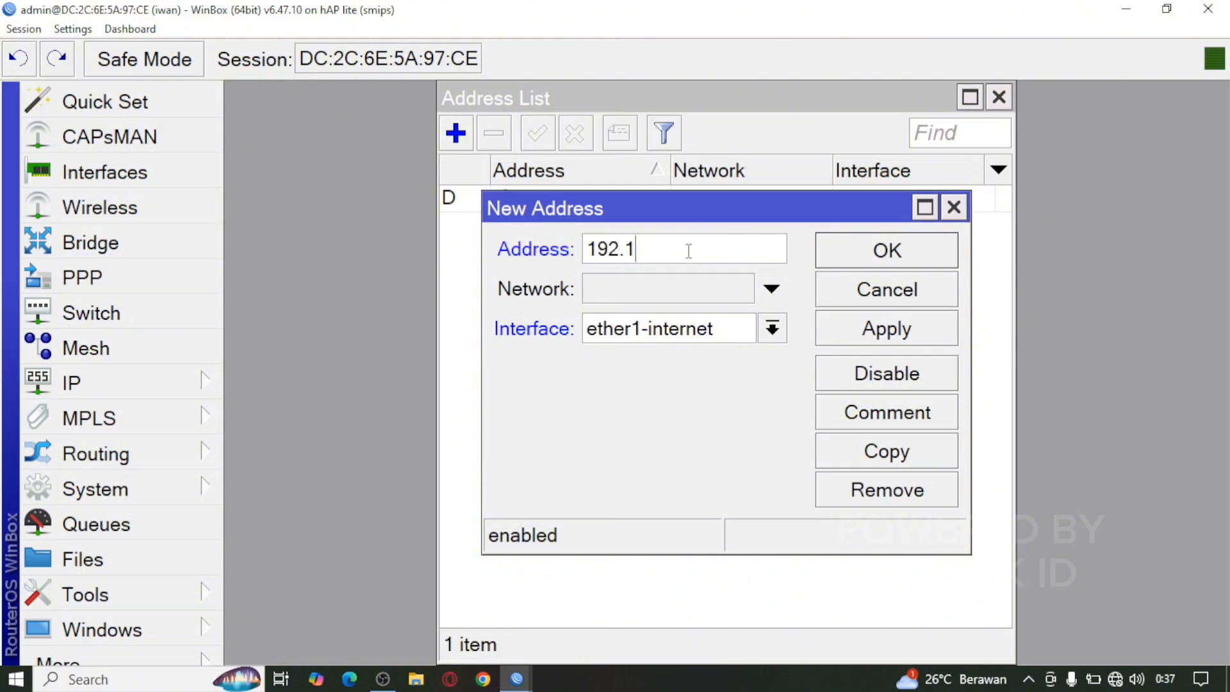
text(68.100.1/)
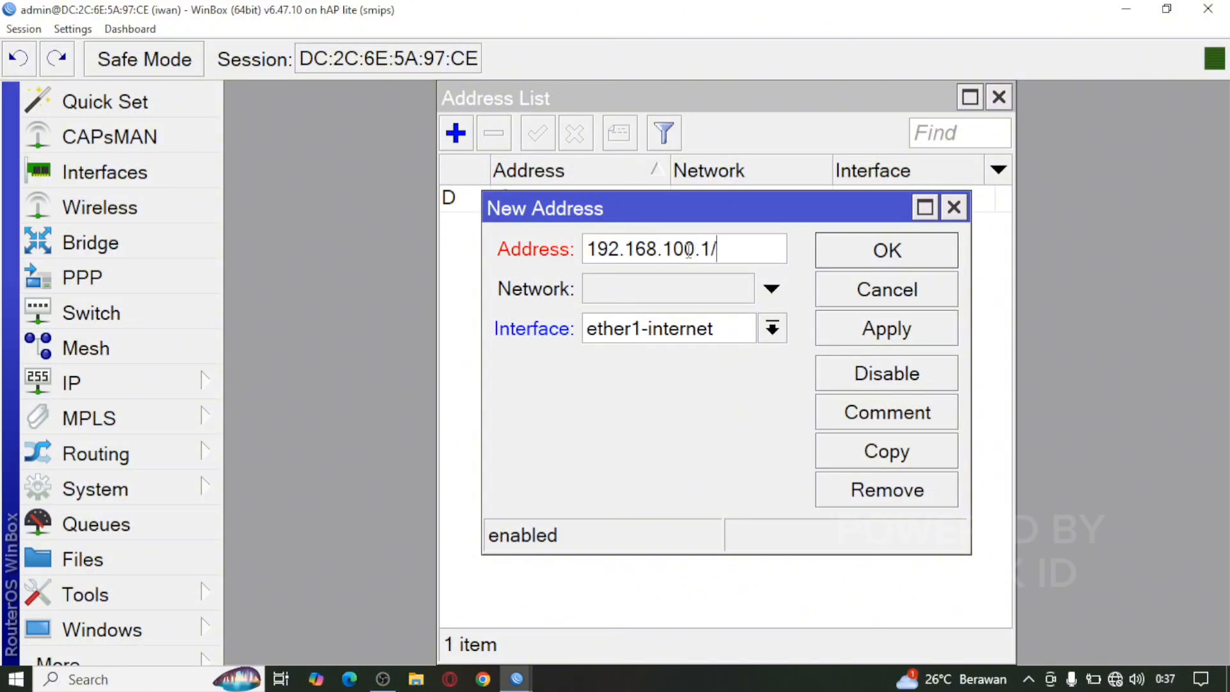
text(24)
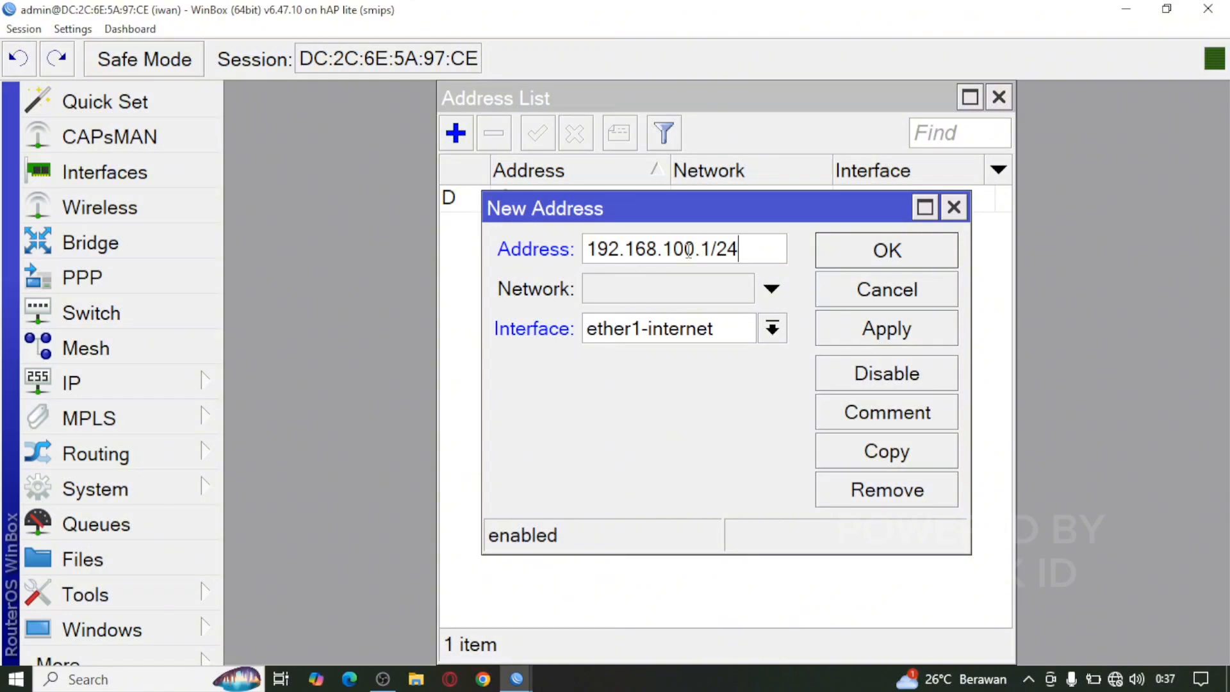
key(BackSpace)
text(5)
click(773, 330)
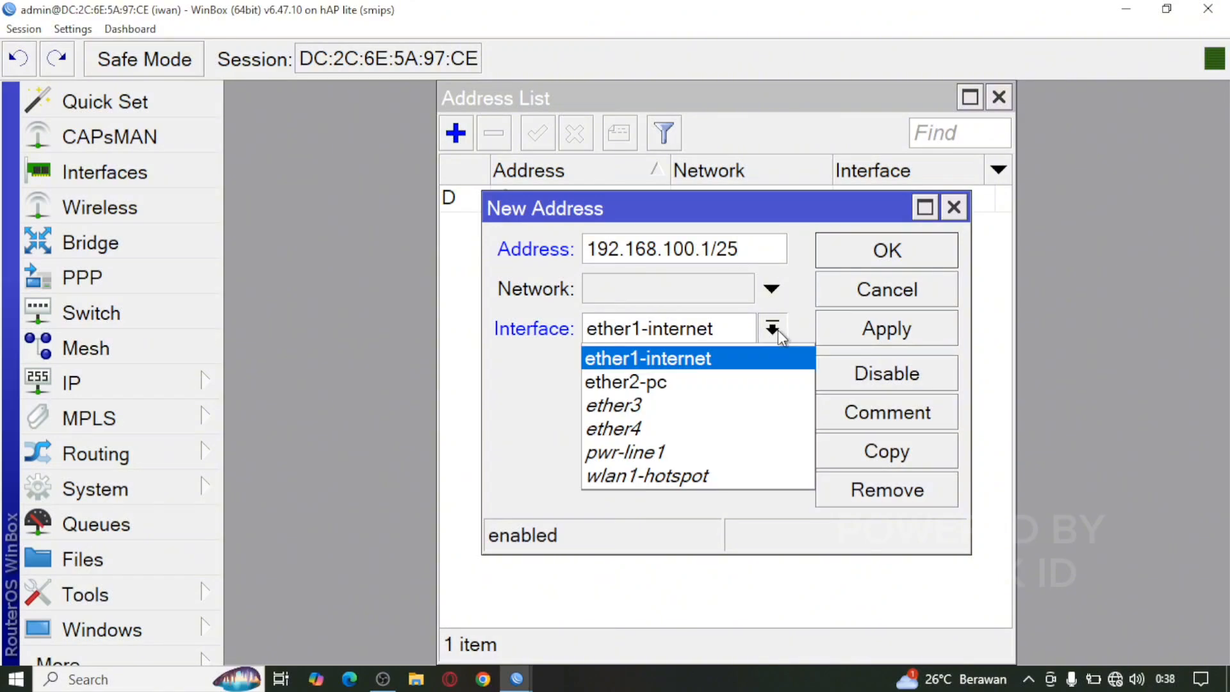
click(708, 380)
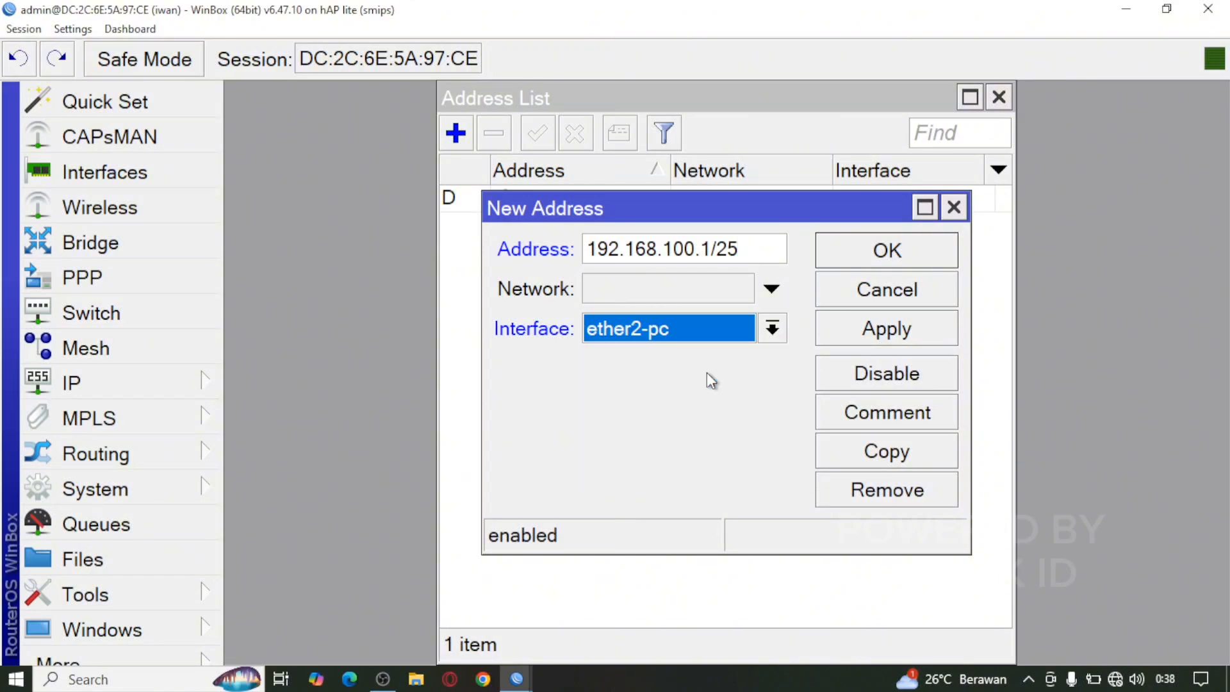
click(876, 332)
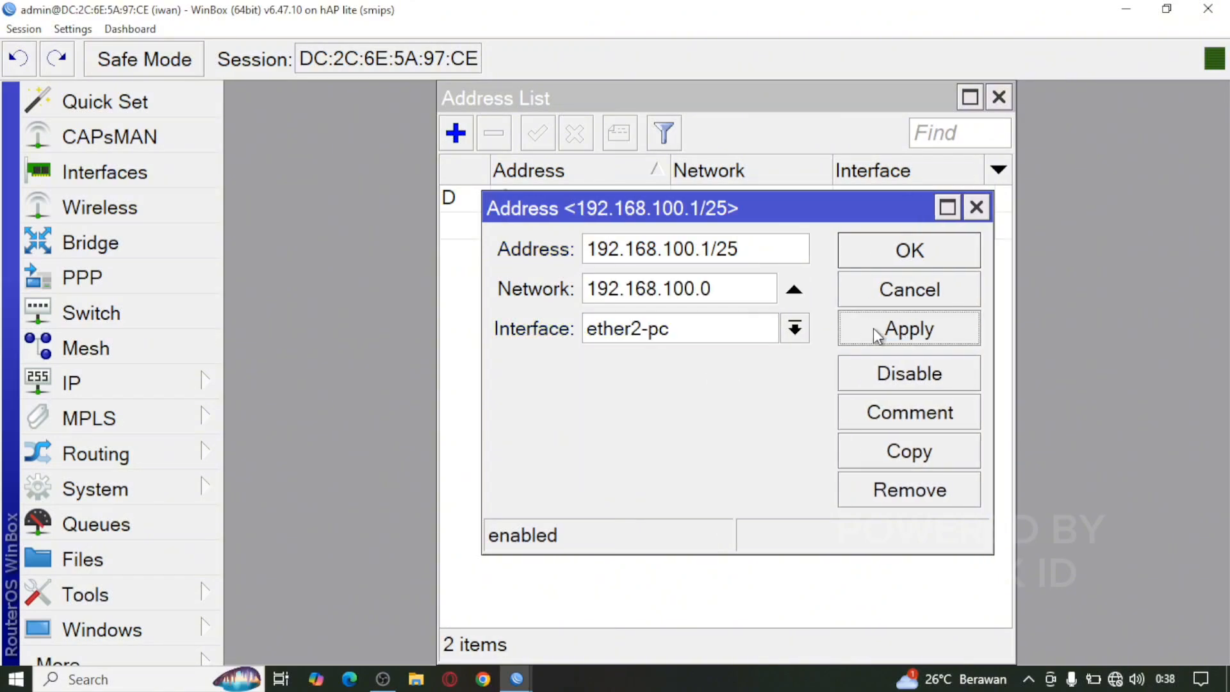
click(906, 258)
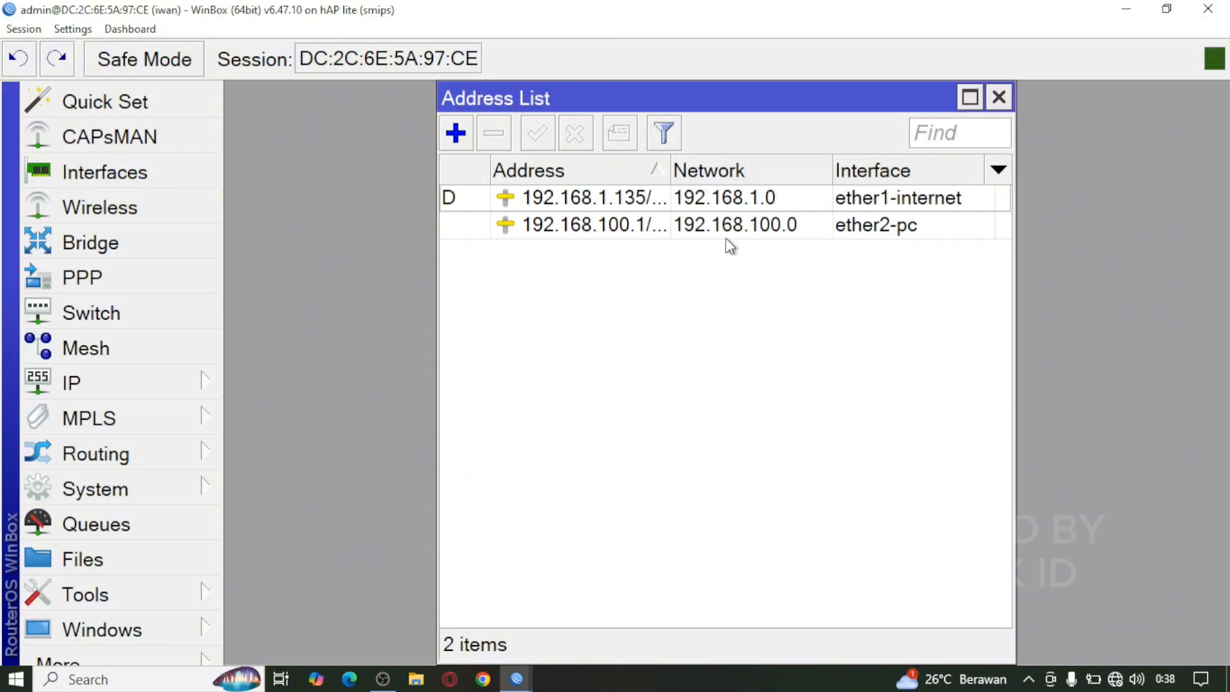
Step: Add 192.168.200.1/24 on wlan1-hotspot, then close the address list
click(456, 134)
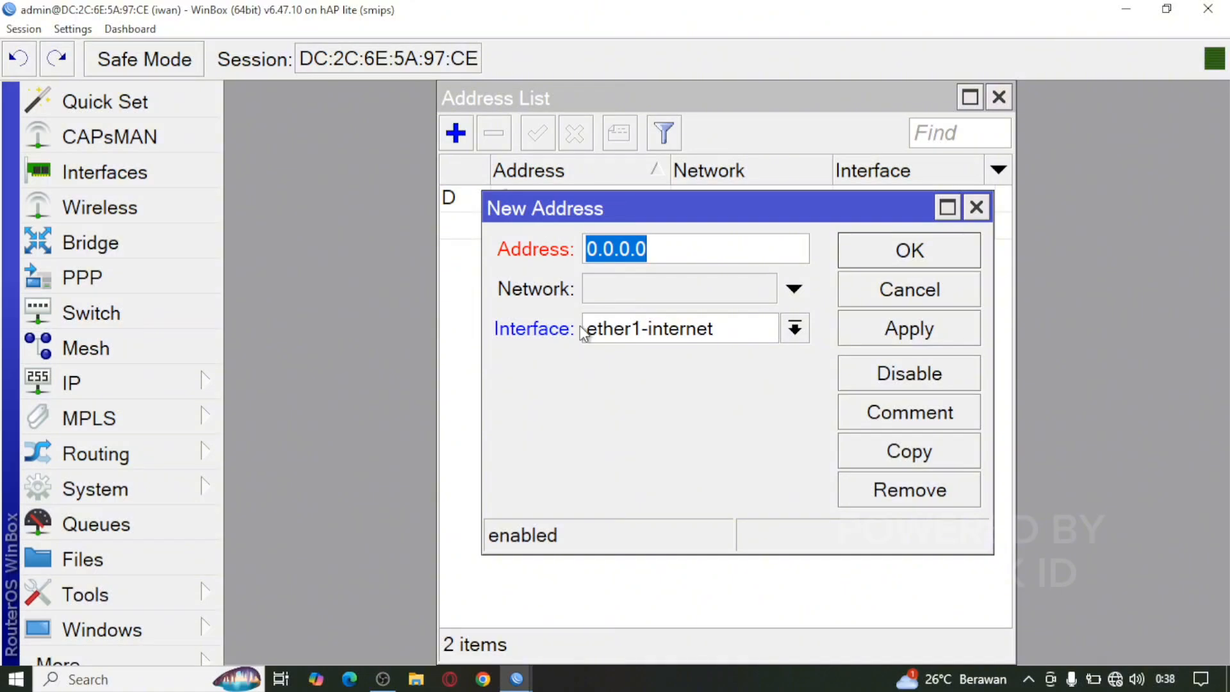
text(199)
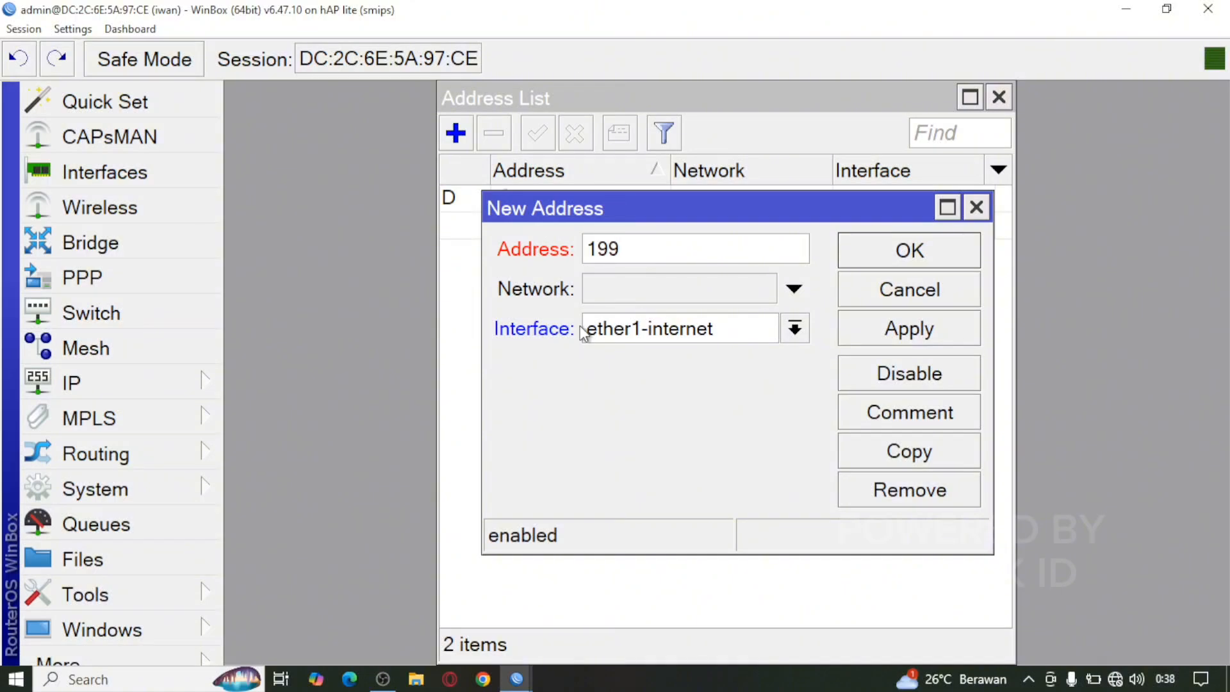
key(BackSpace)
text(2.168)
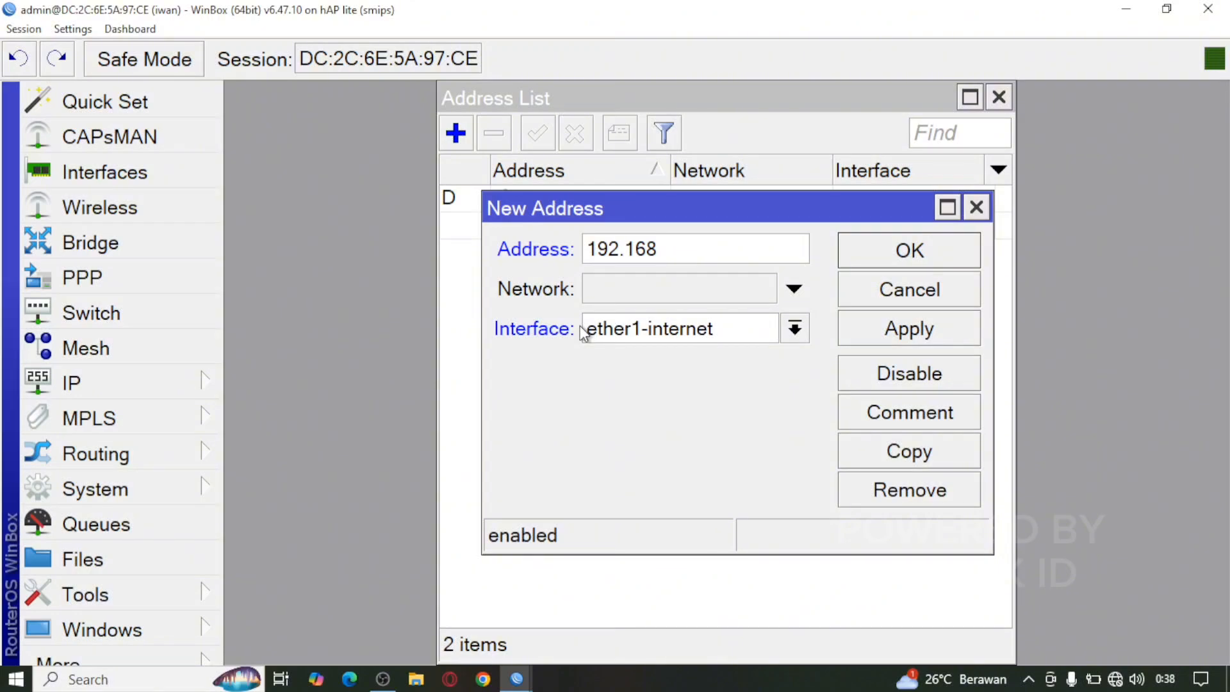
text(.200.1/24)
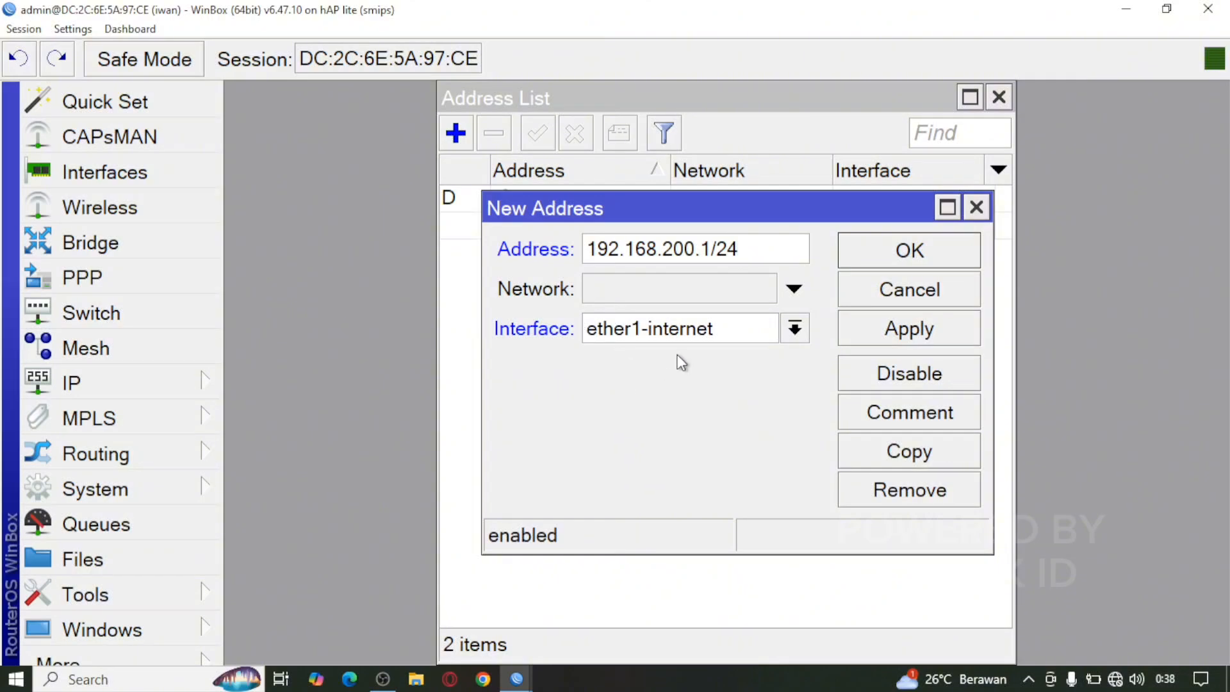
click(696, 337)
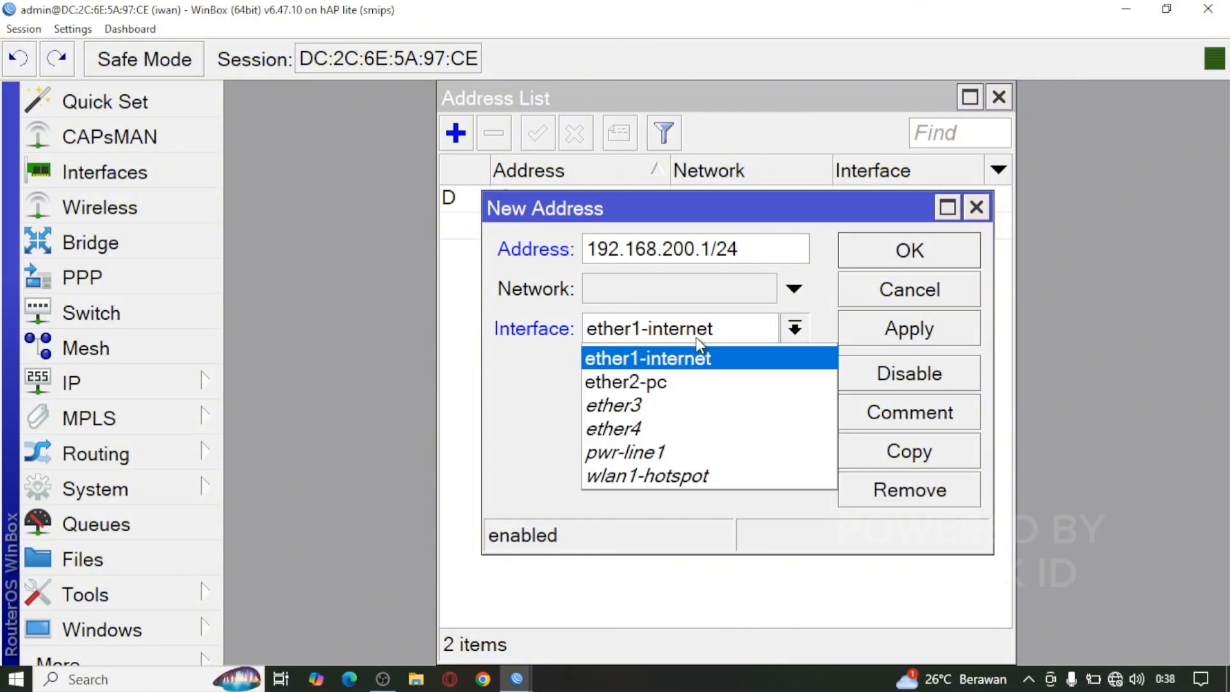
click(683, 477)
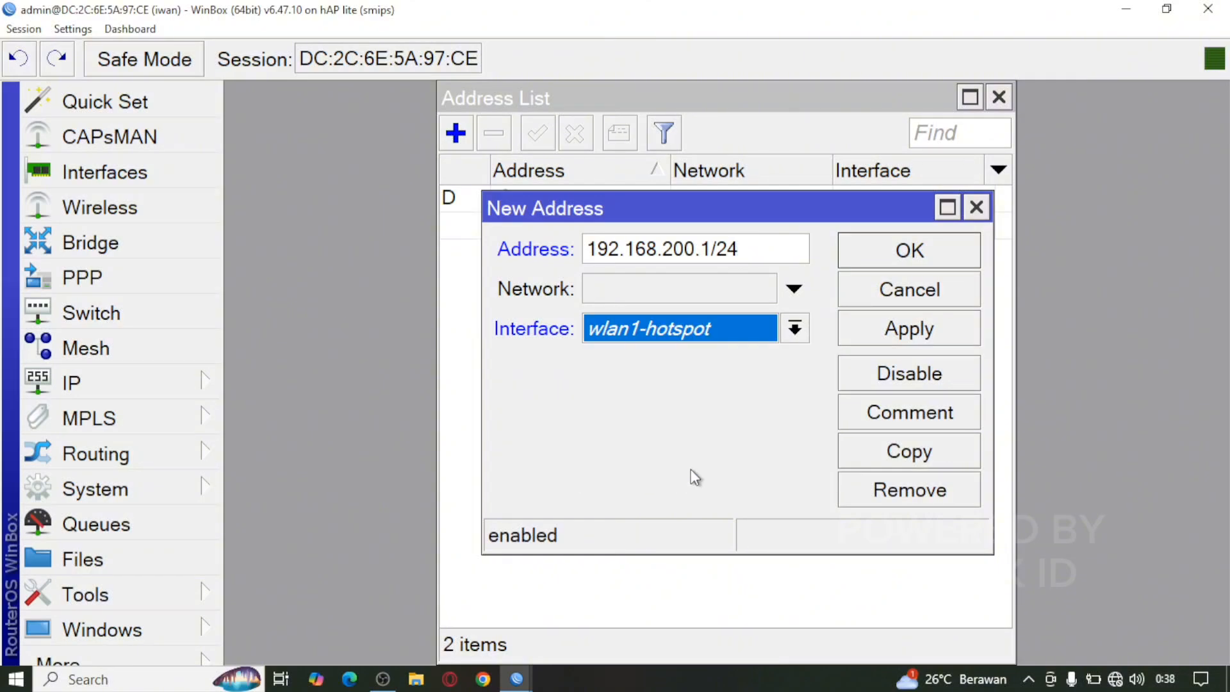
click(896, 338)
click(906, 250)
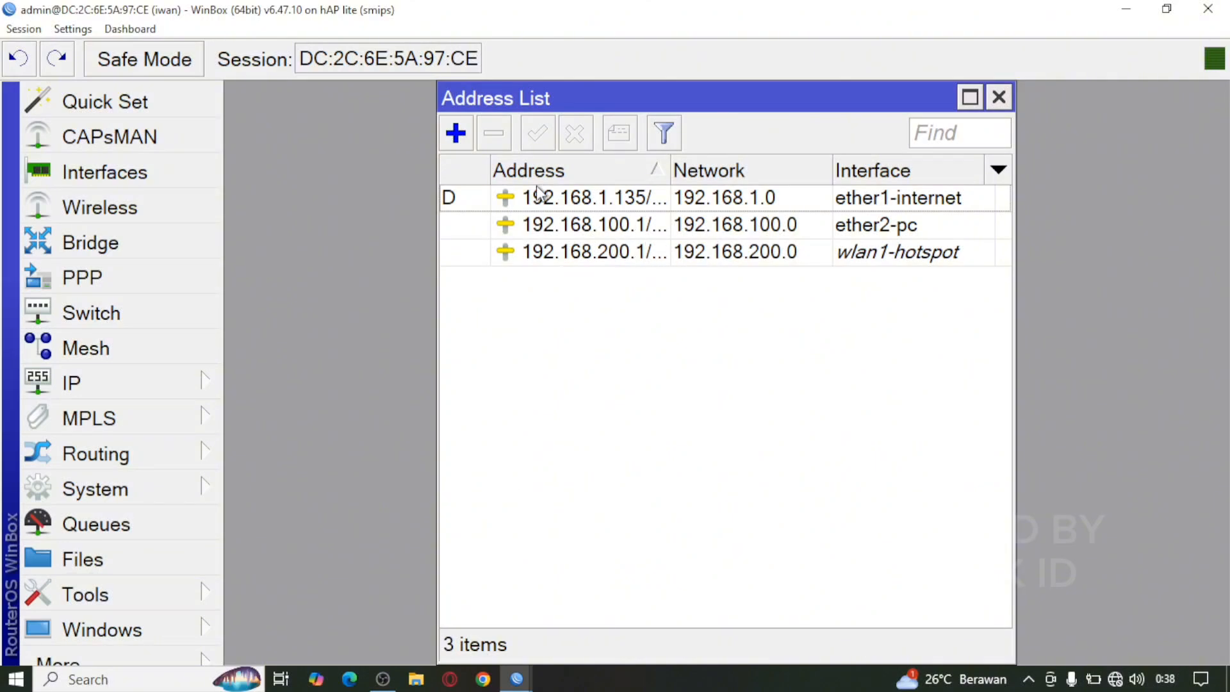
click(999, 98)
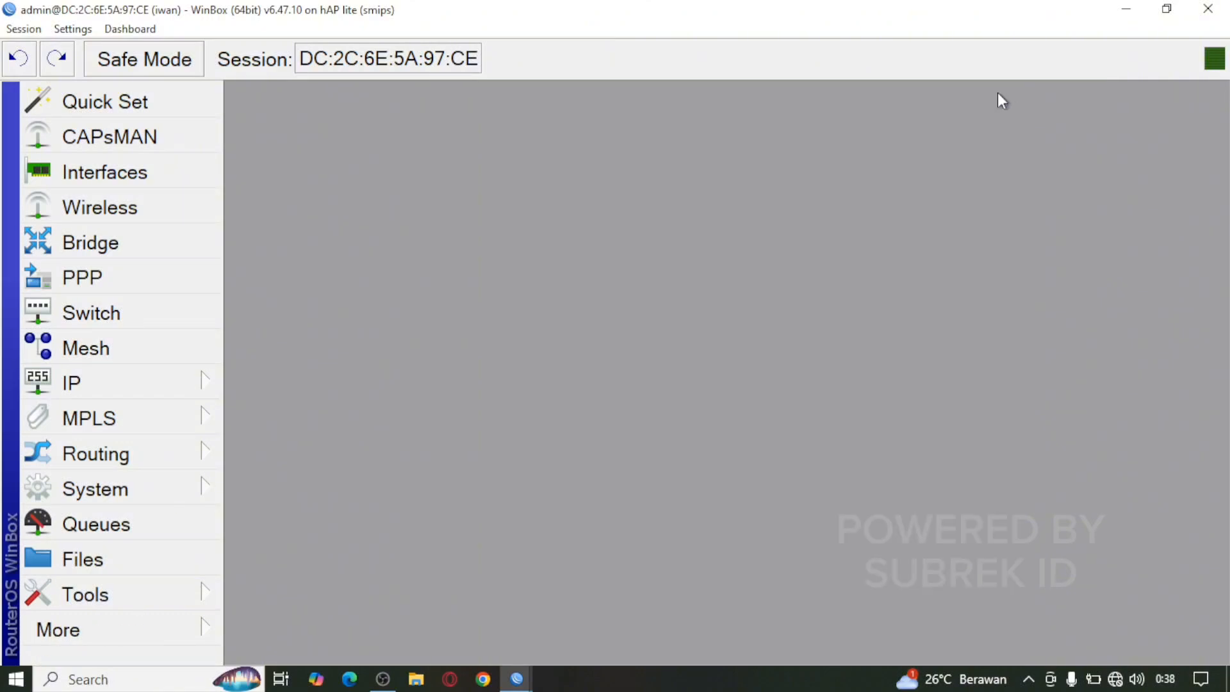
Step: Tick Allow Remote Requests in the IP > DNS settings and apply it
click(187, 382)
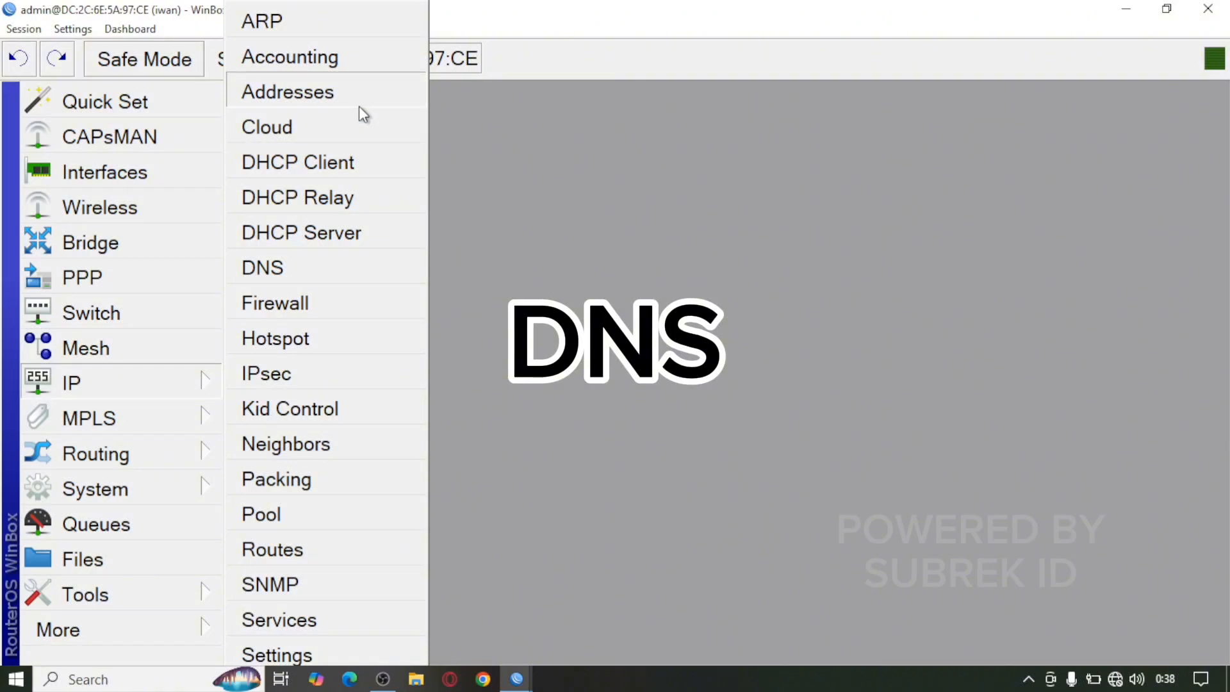
click(332, 268)
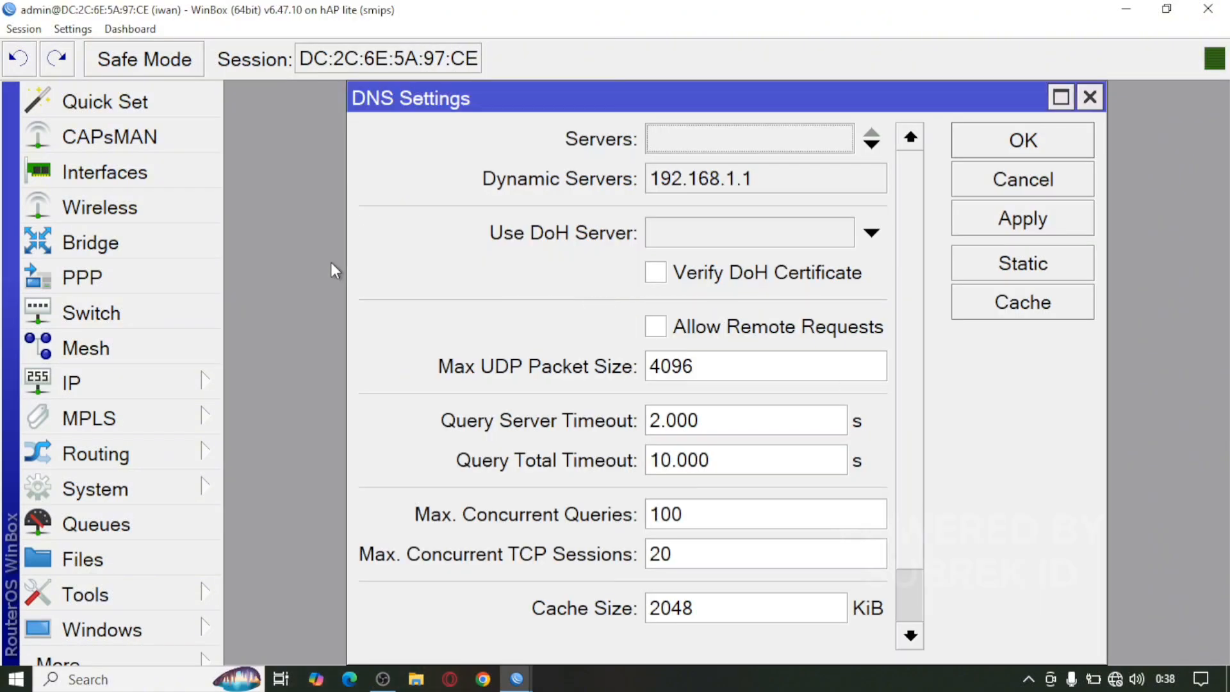
click(655, 328)
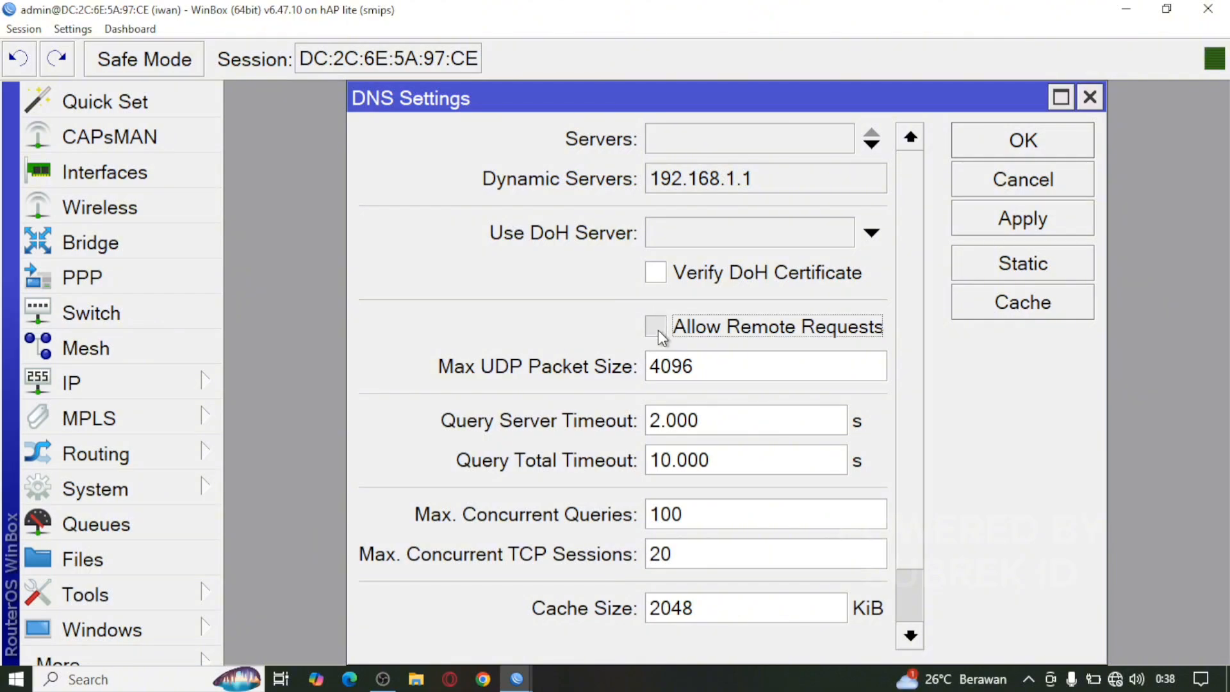
click(978, 217)
click(999, 148)
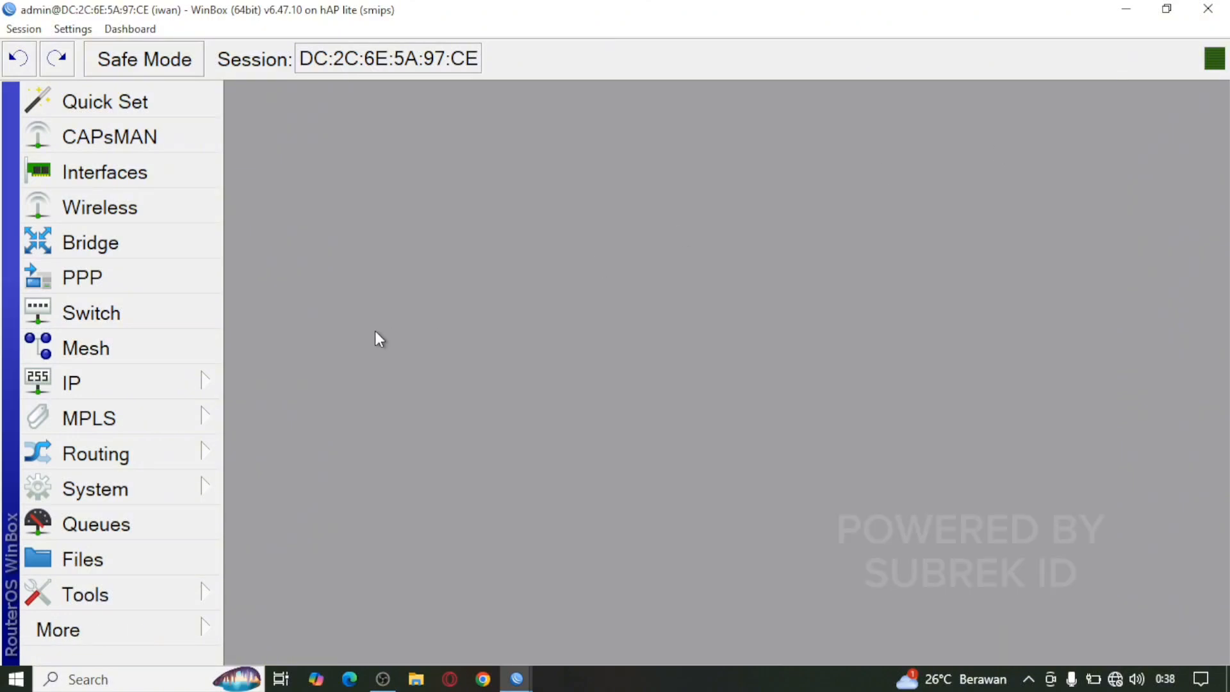
Step: Run Hotspot Setup on wlan1-hotspot, accepting the default address, pool, certificate, SMTP and DNS
click(99, 379)
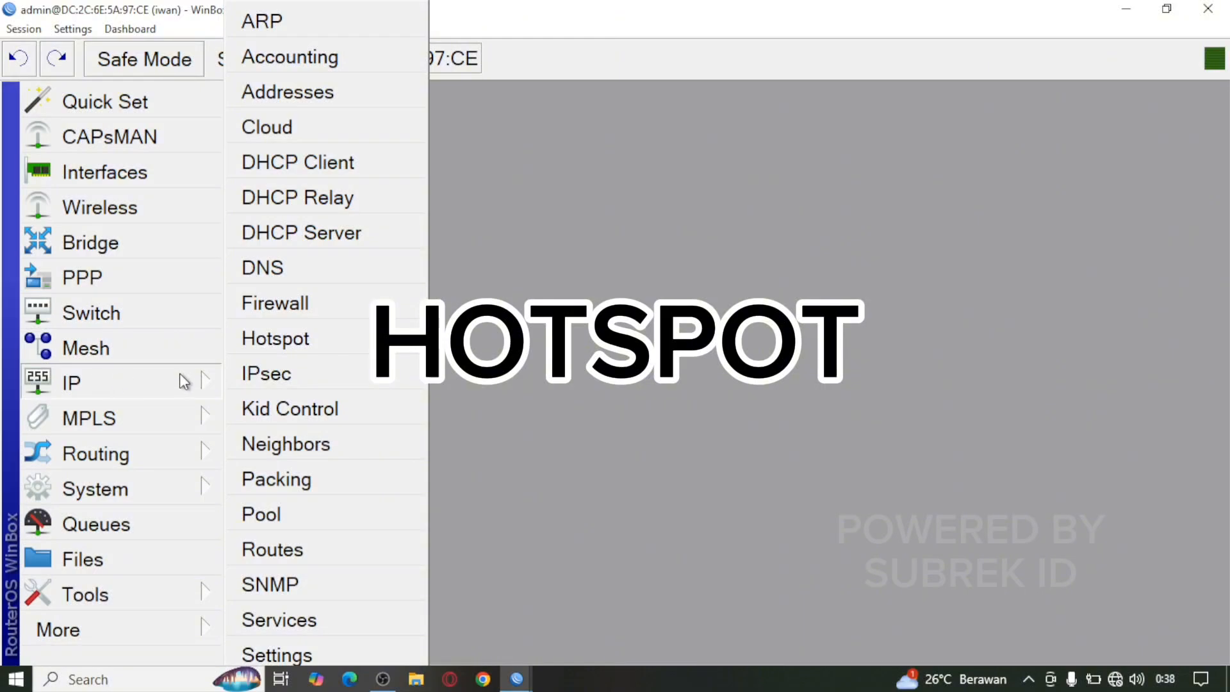
click(328, 344)
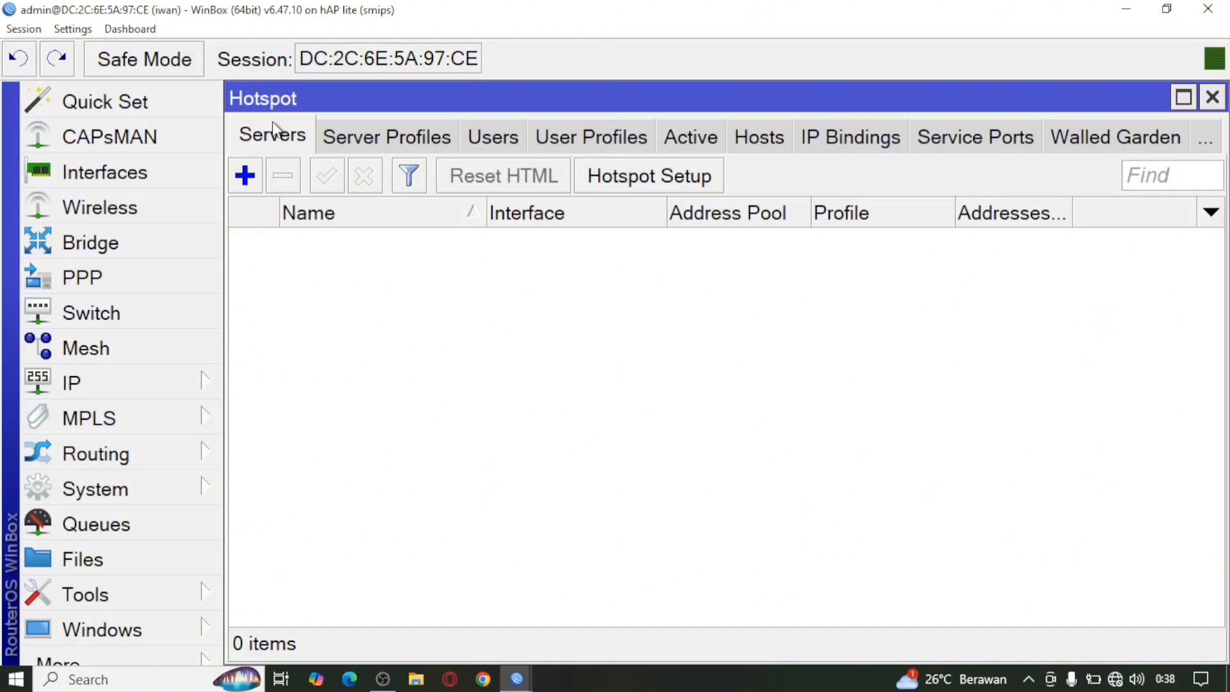
click(642, 183)
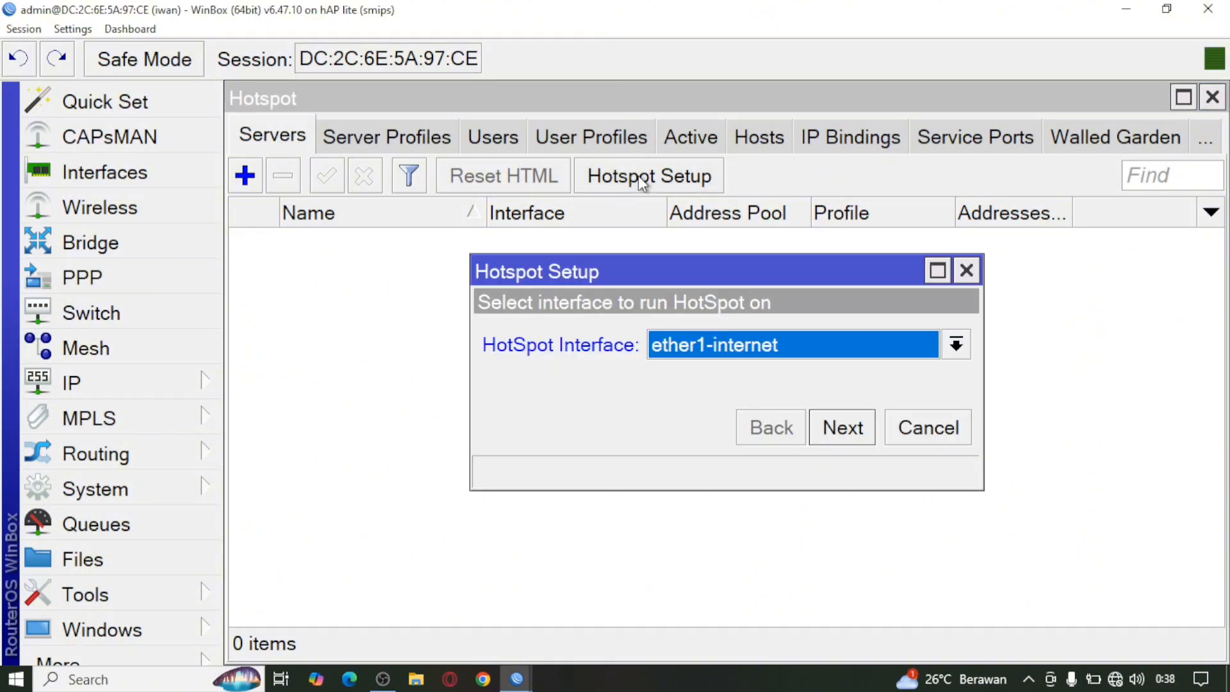
click(778, 344)
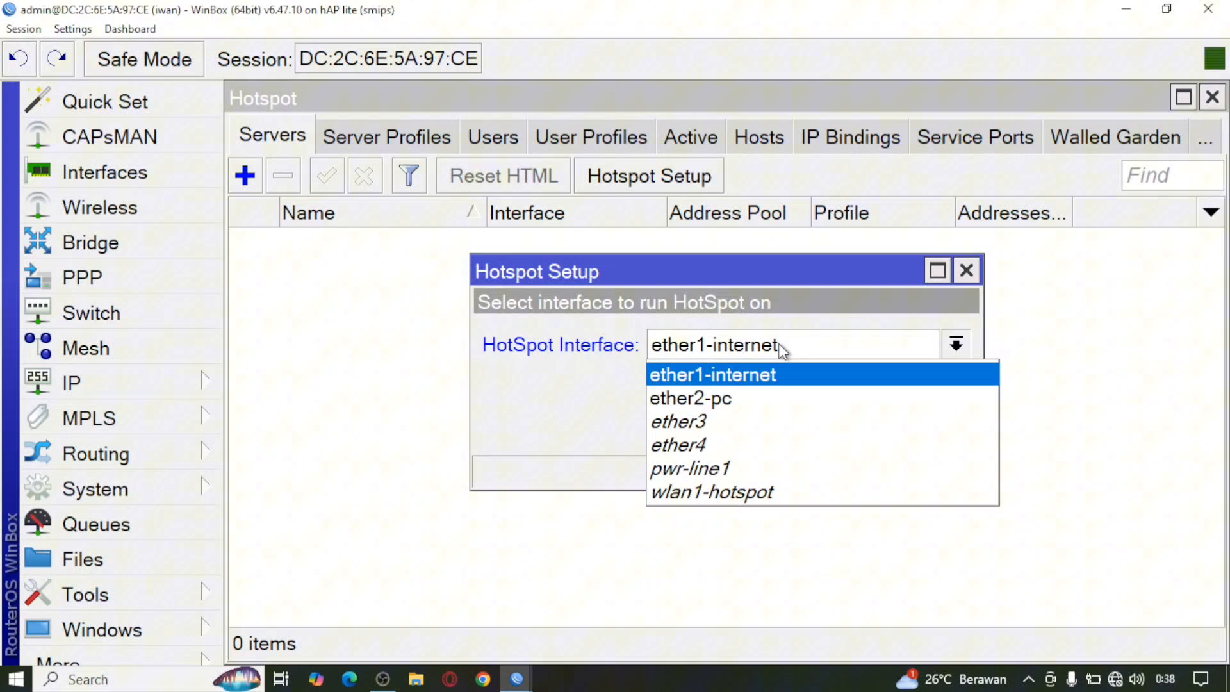
click(769, 494)
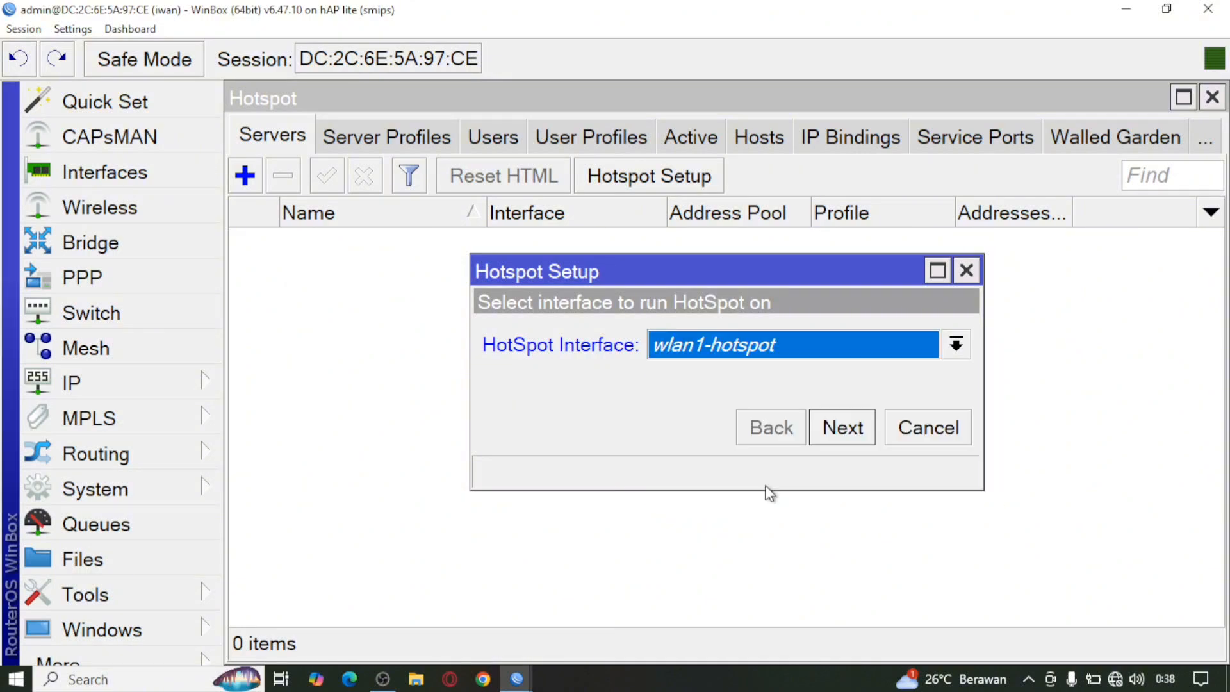
click(832, 437)
click(832, 436)
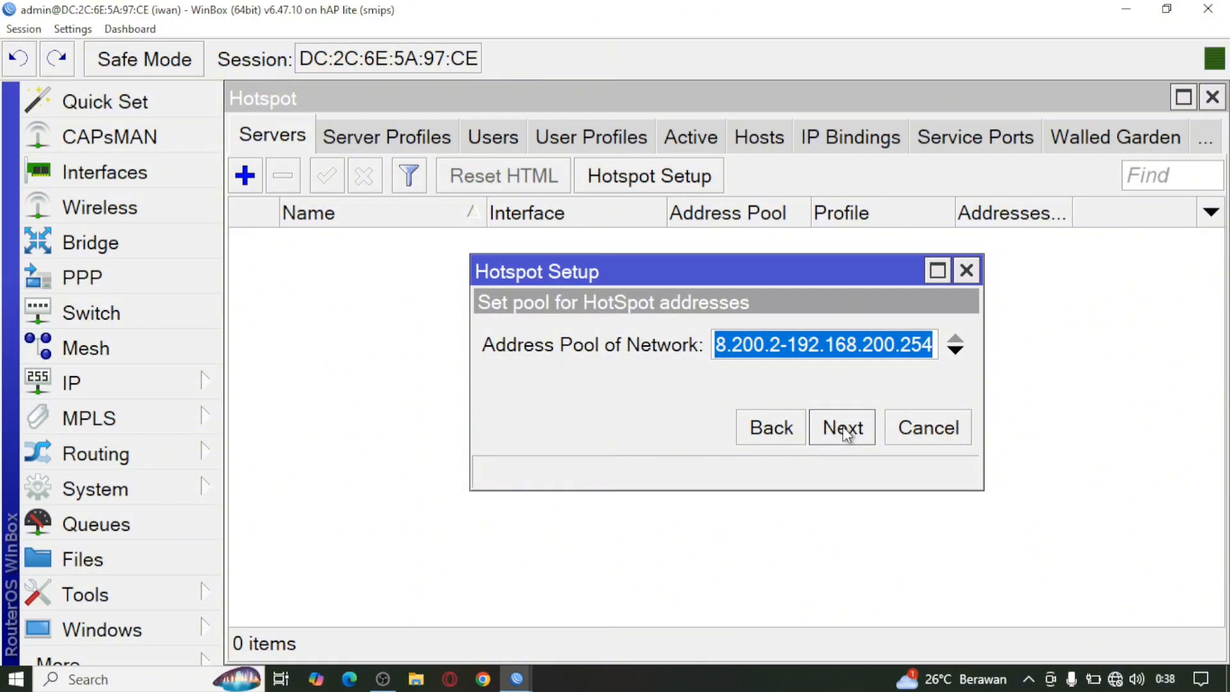
click(843, 430)
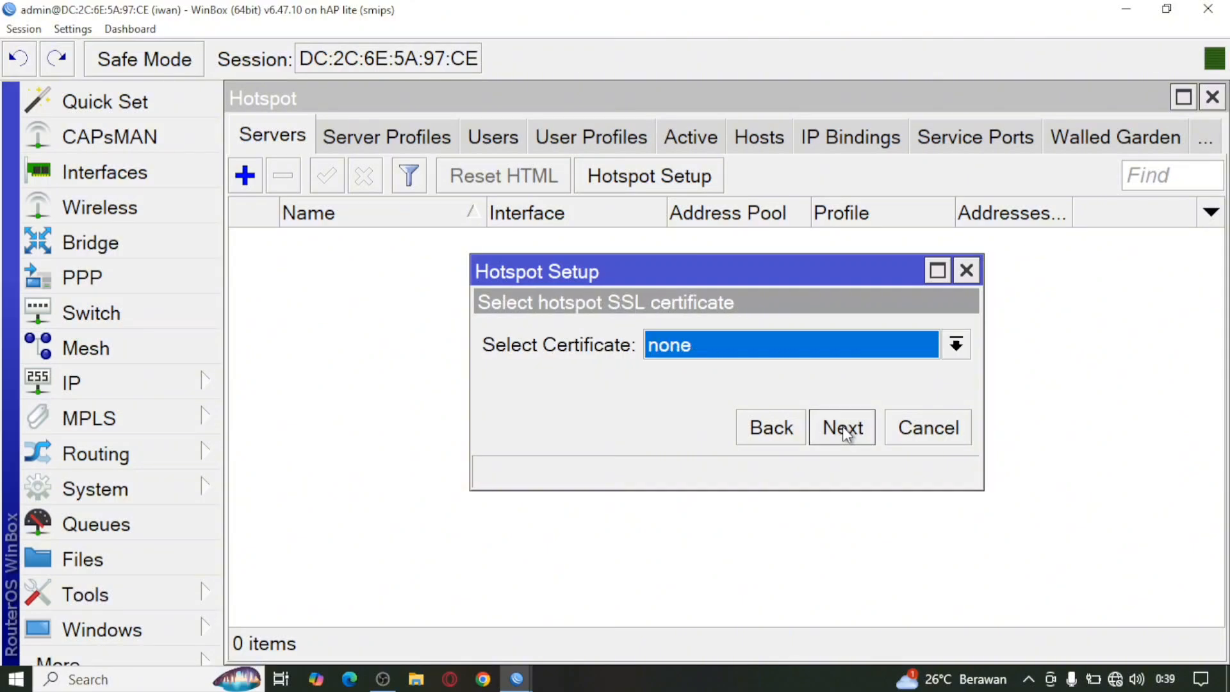
click(843, 426)
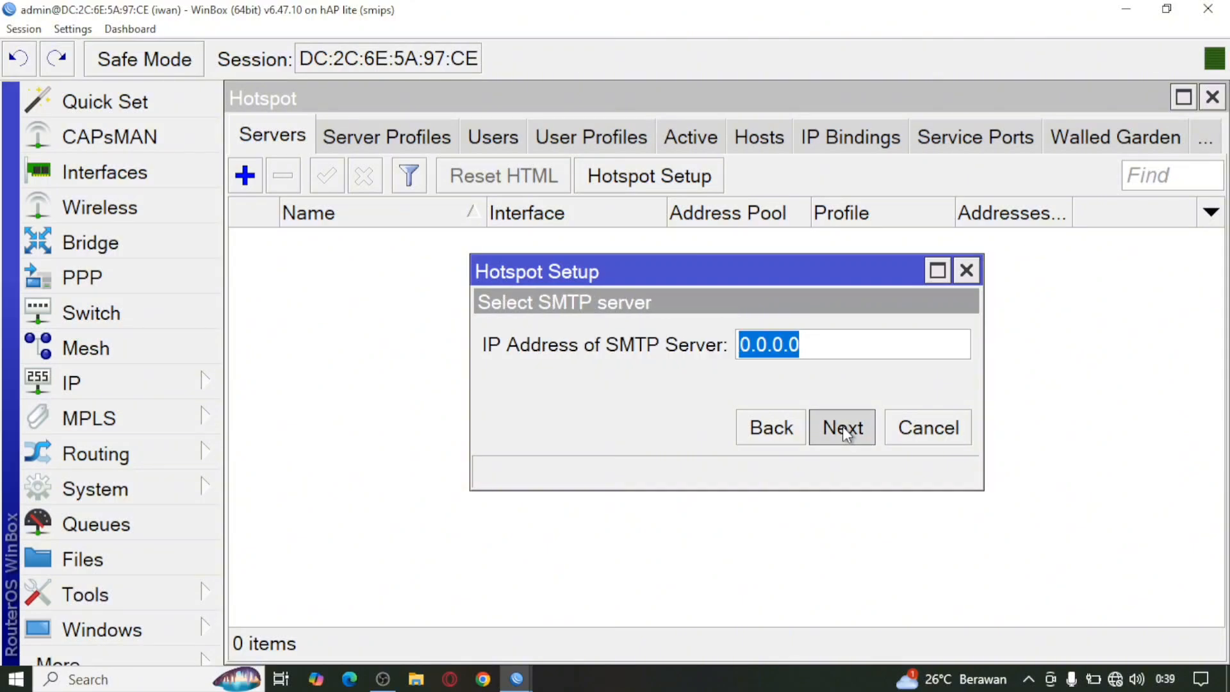
click(844, 426)
click(843, 426)
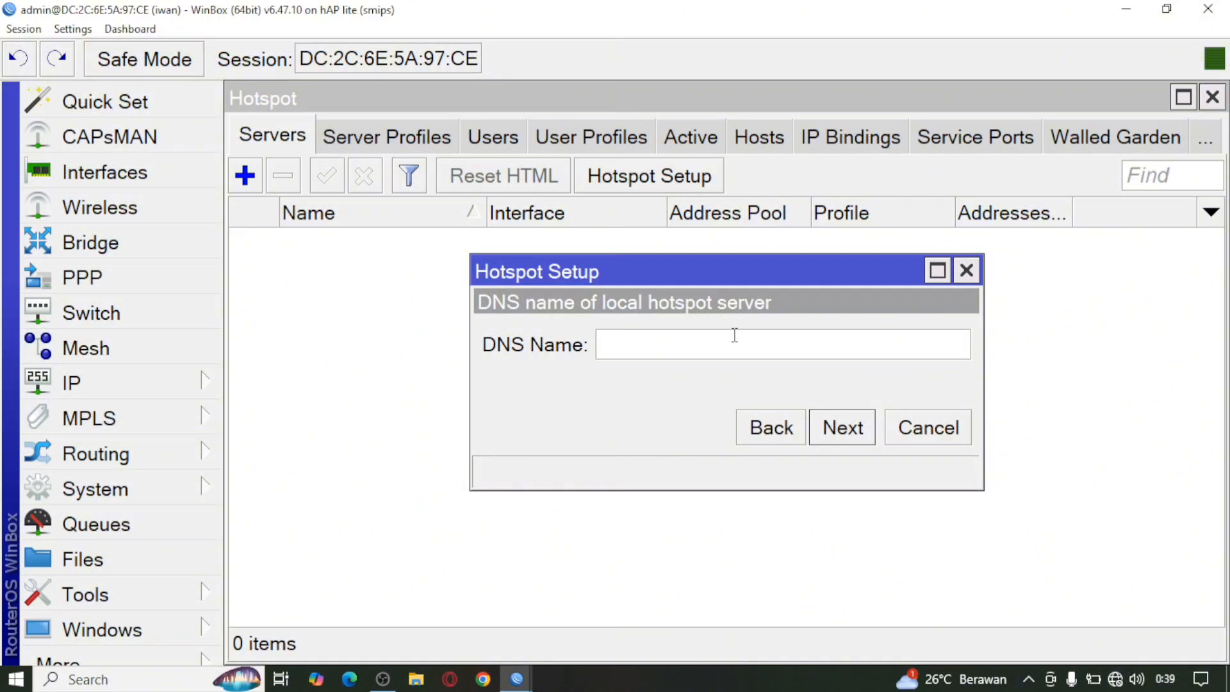
Step: Set the hotspot DNS name to iwan.com, enter the local user's password, and finish the wizard
text(iwan.com)
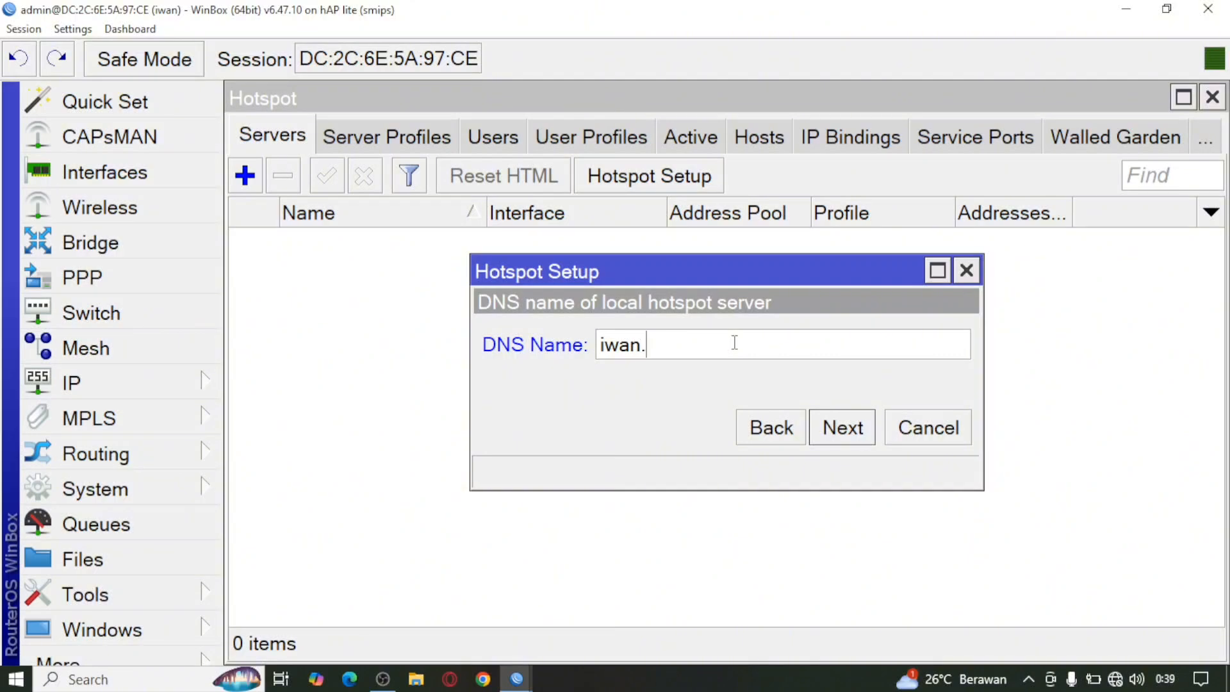
click(847, 430)
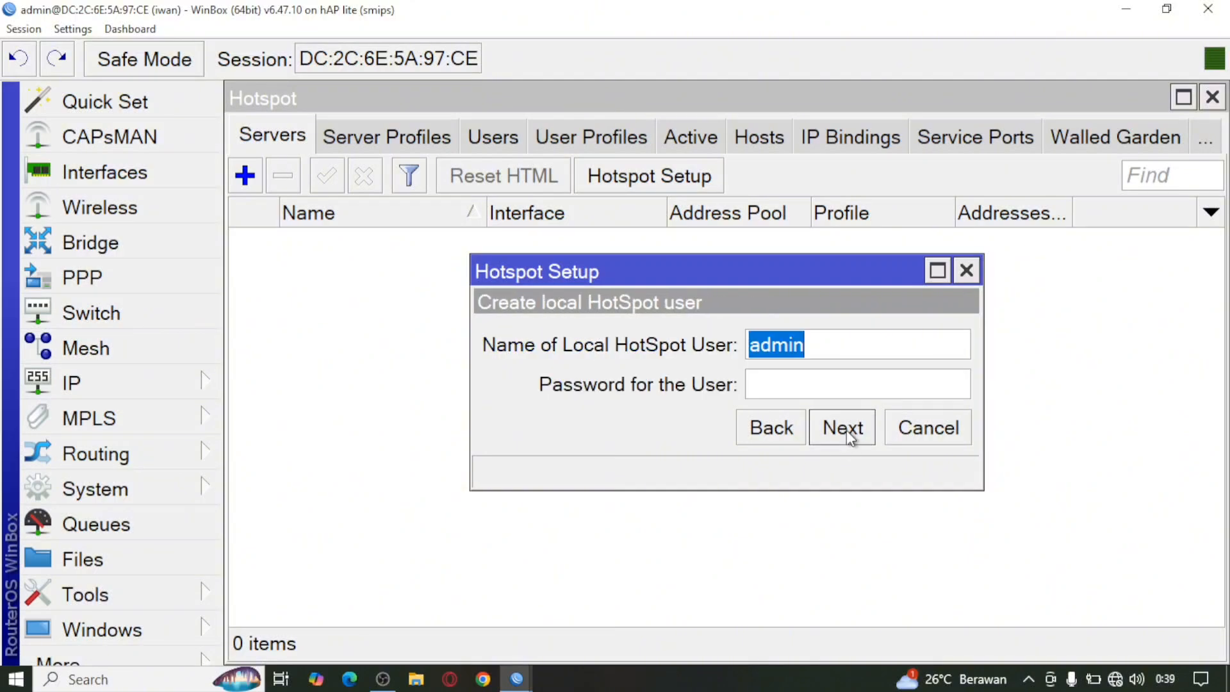
click(795, 384)
text(12345)
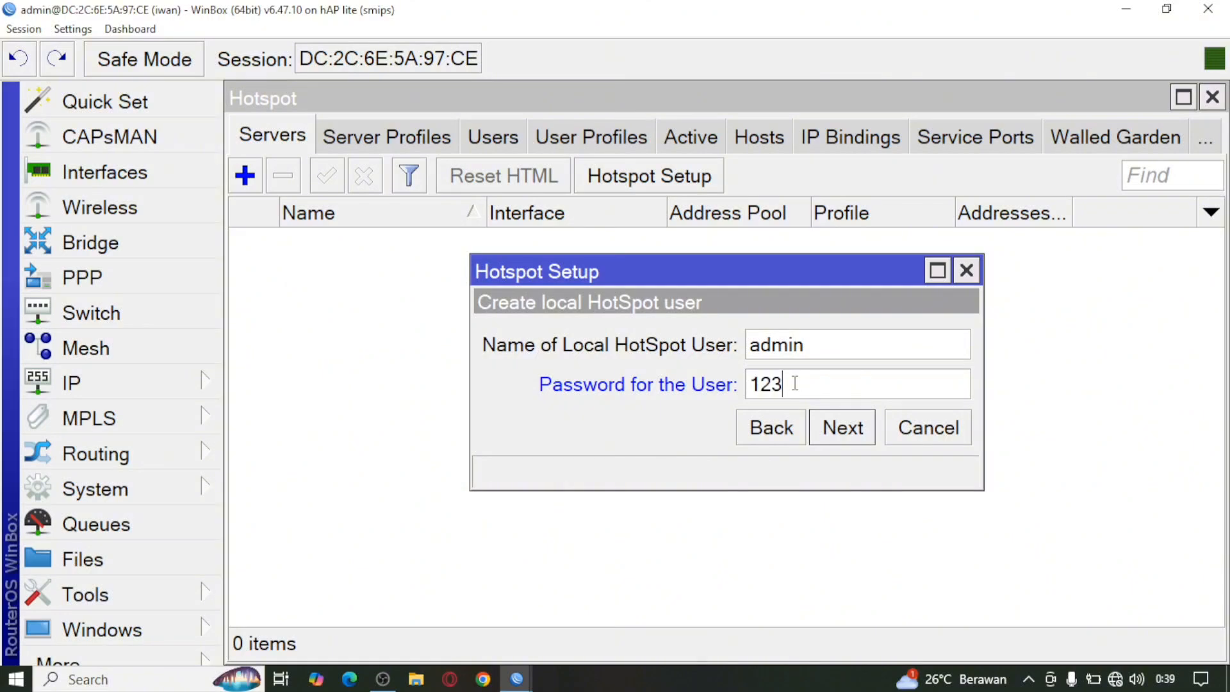
click(842, 436)
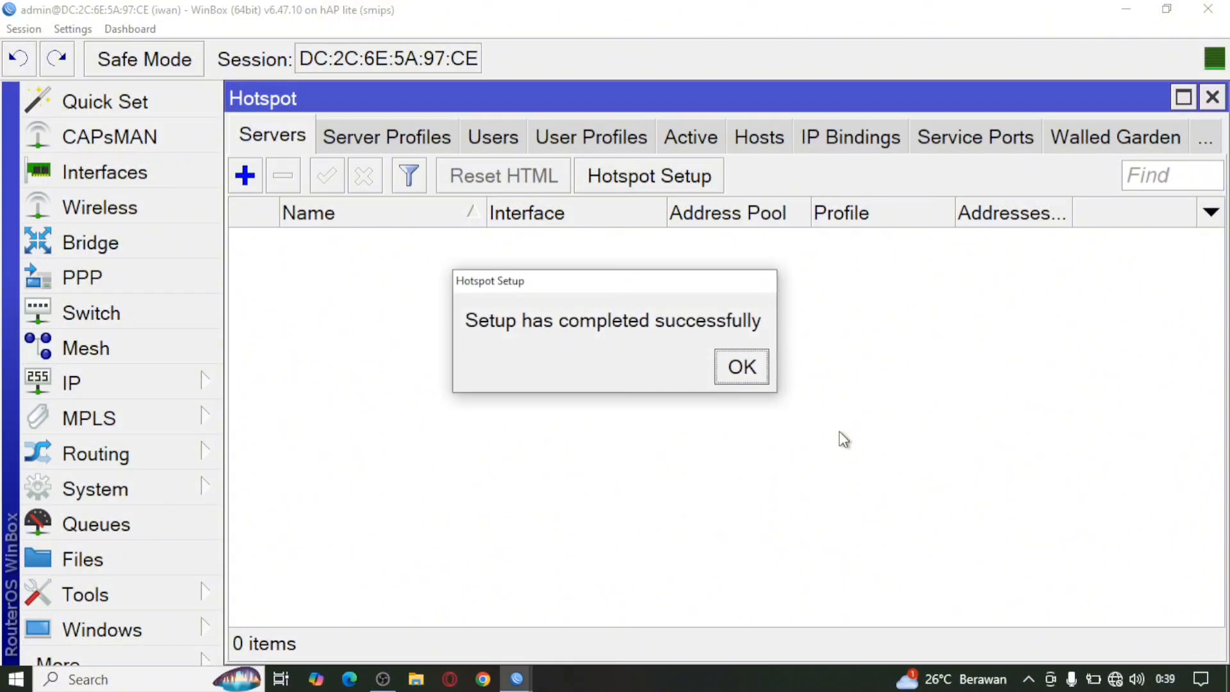
click(750, 368)
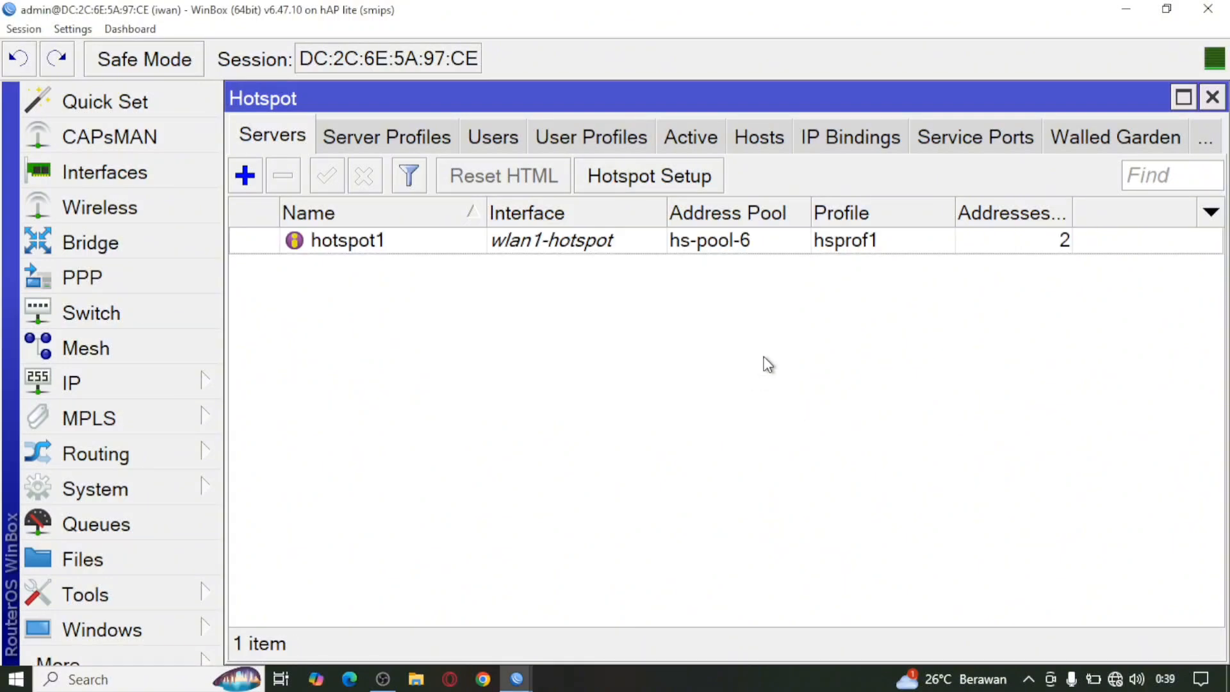
Step: Change Shared Users to 20 in the default hotspot user profile and save it
click(591, 135)
double_click(823, 241)
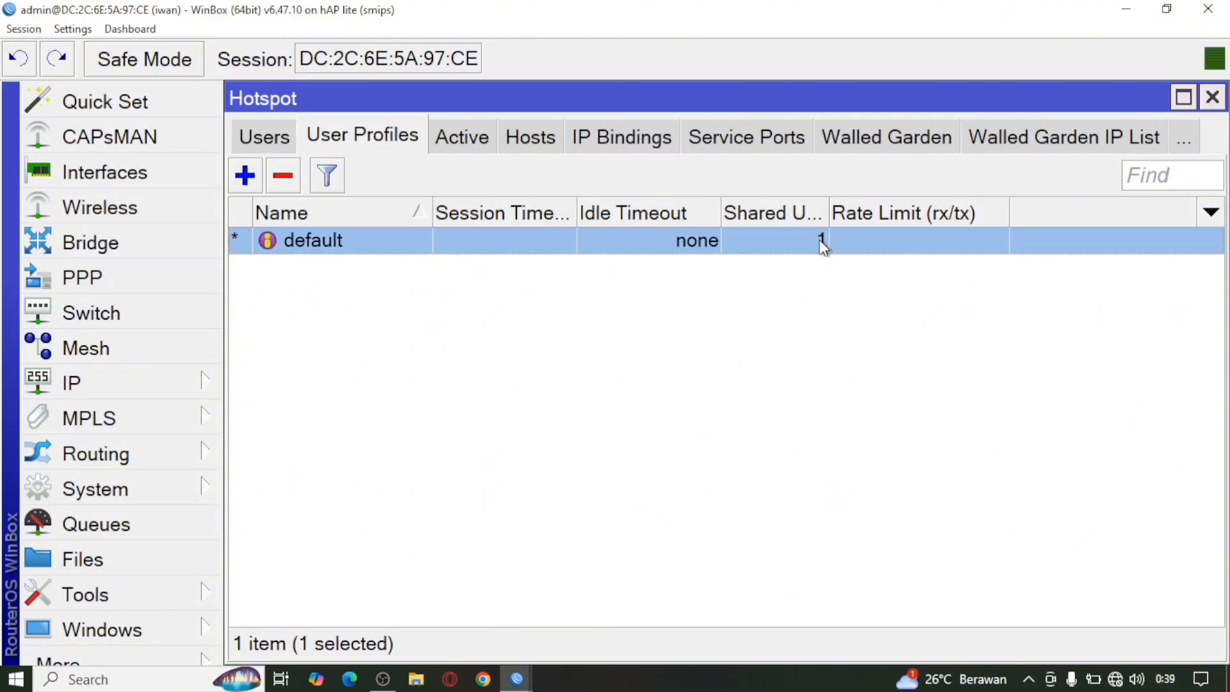
click(647, 455)
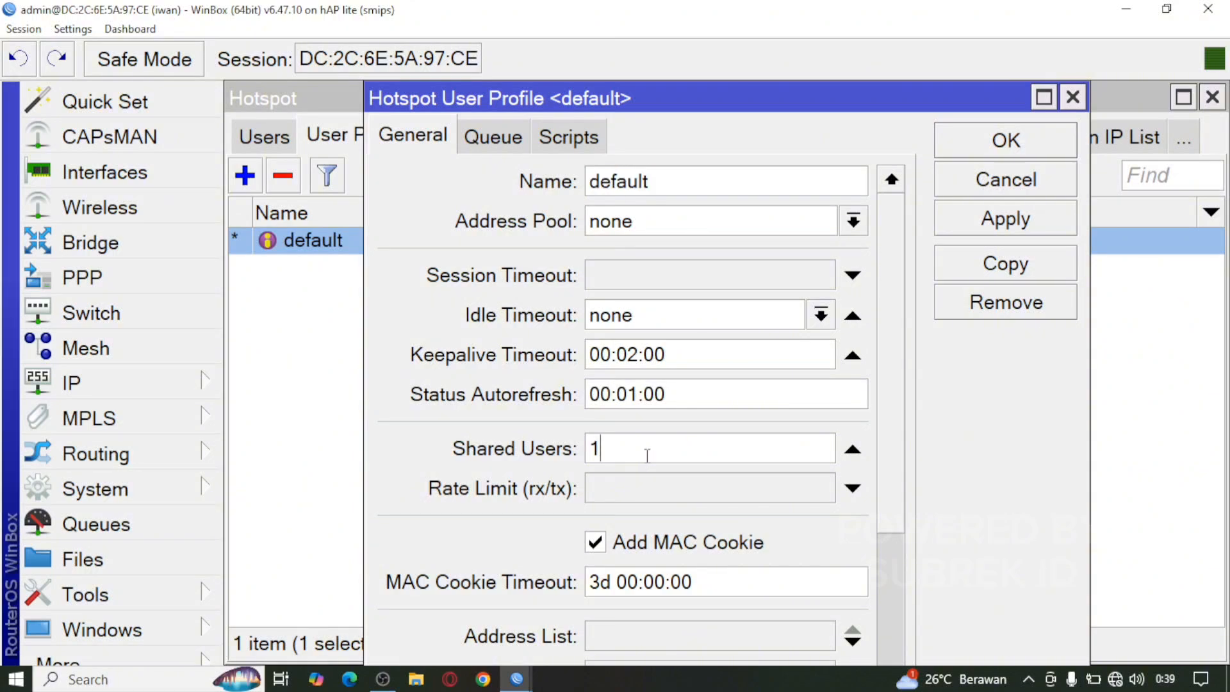
key(BackSpace)
text(20)
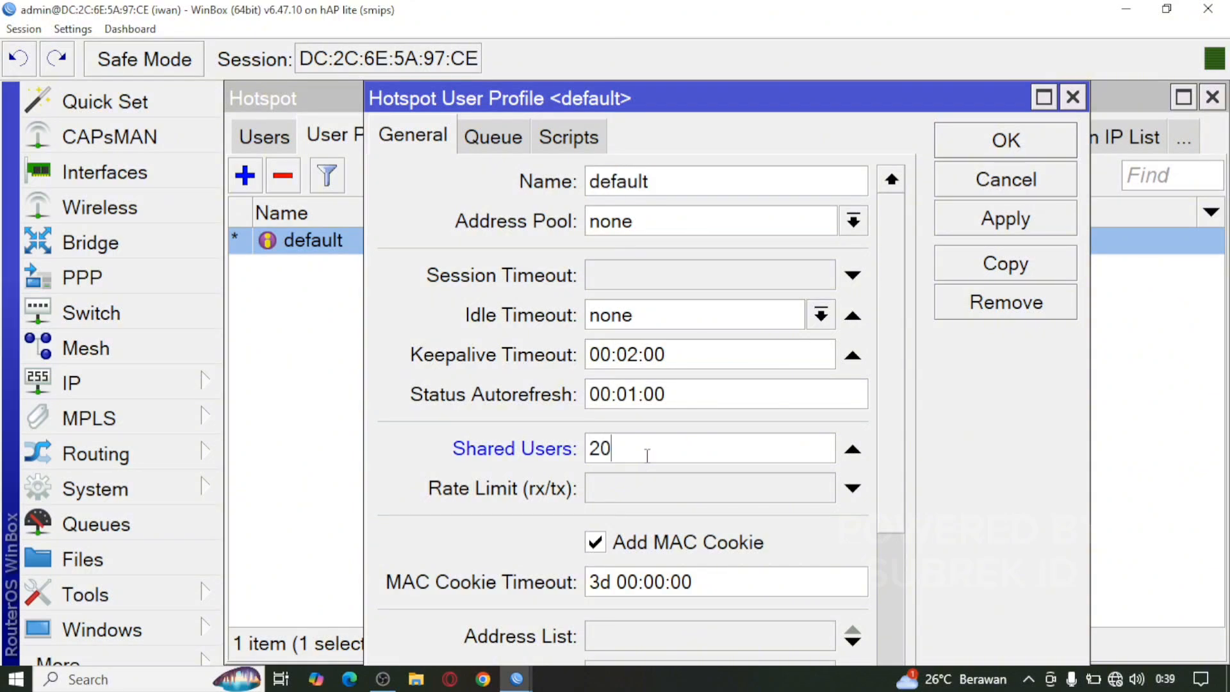
click(1007, 144)
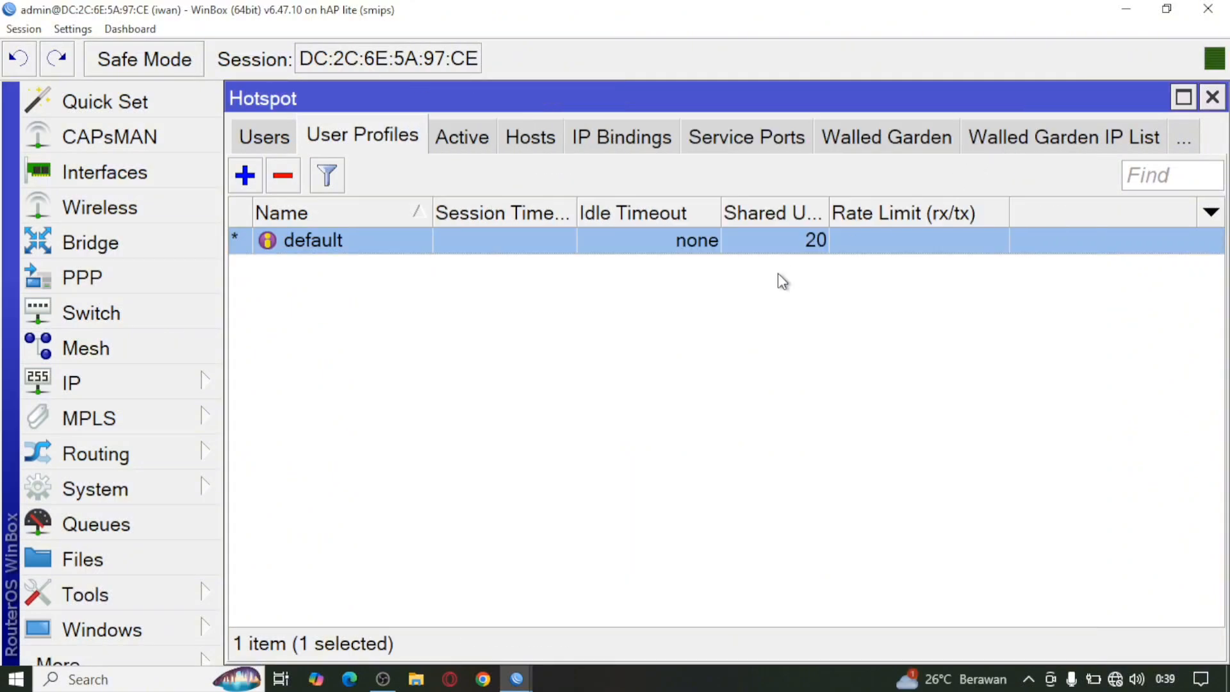
Step: Start DHCP Setup under IP > DHCP Server and choose ether2-pc as the interface
click(90, 386)
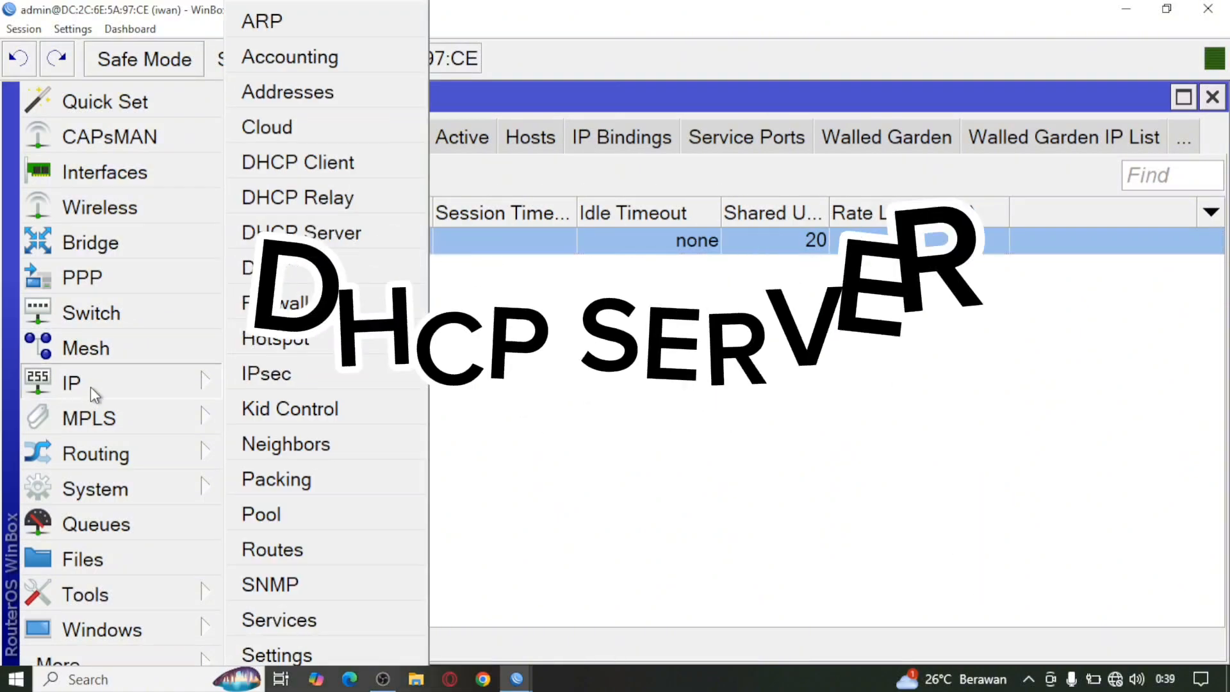
click(329, 232)
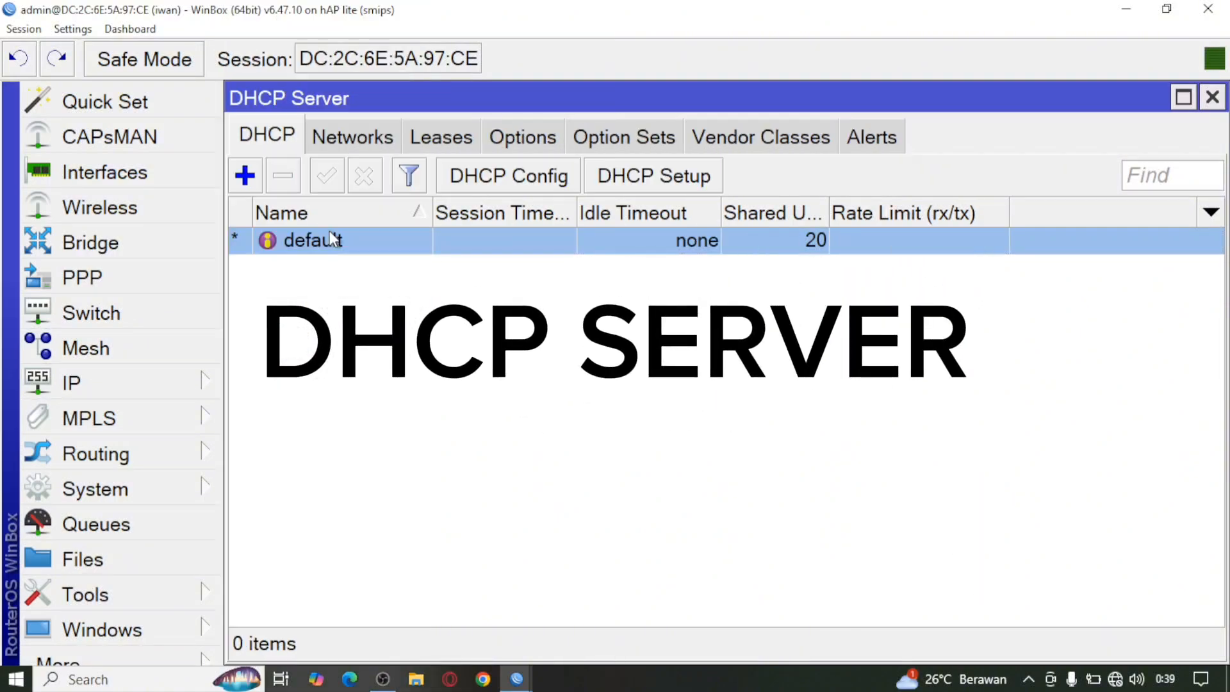
click(621, 178)
click(904, 367)
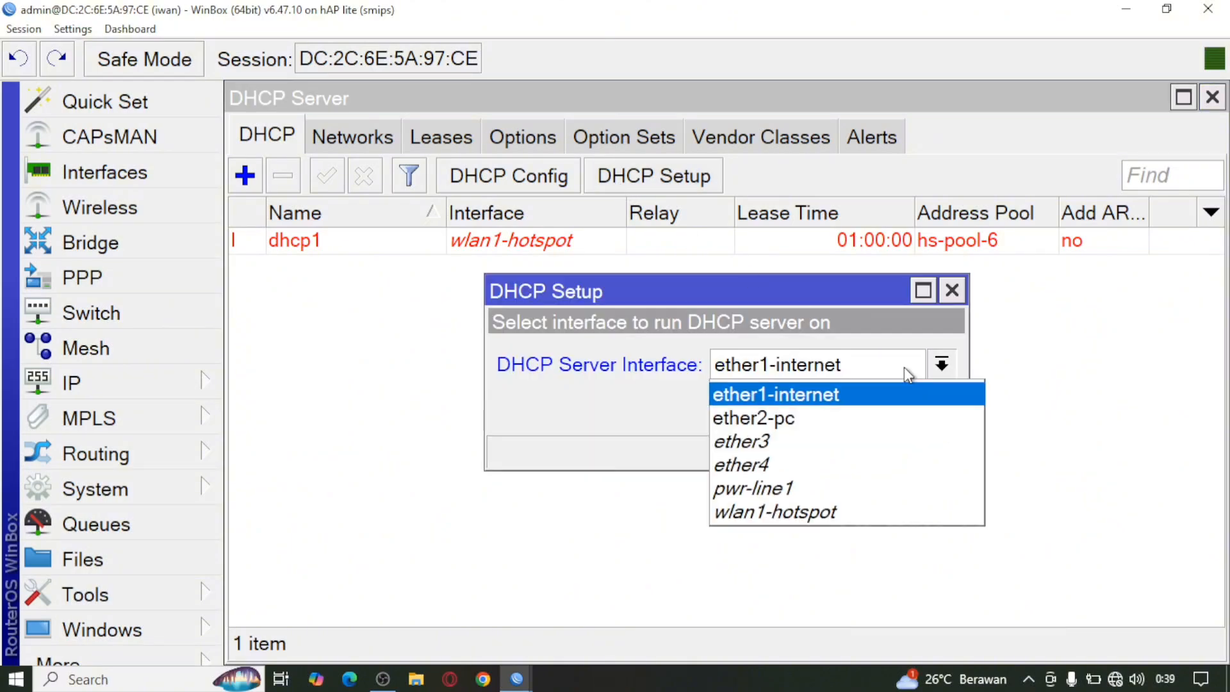
click(863, 416)
click(847, 410)
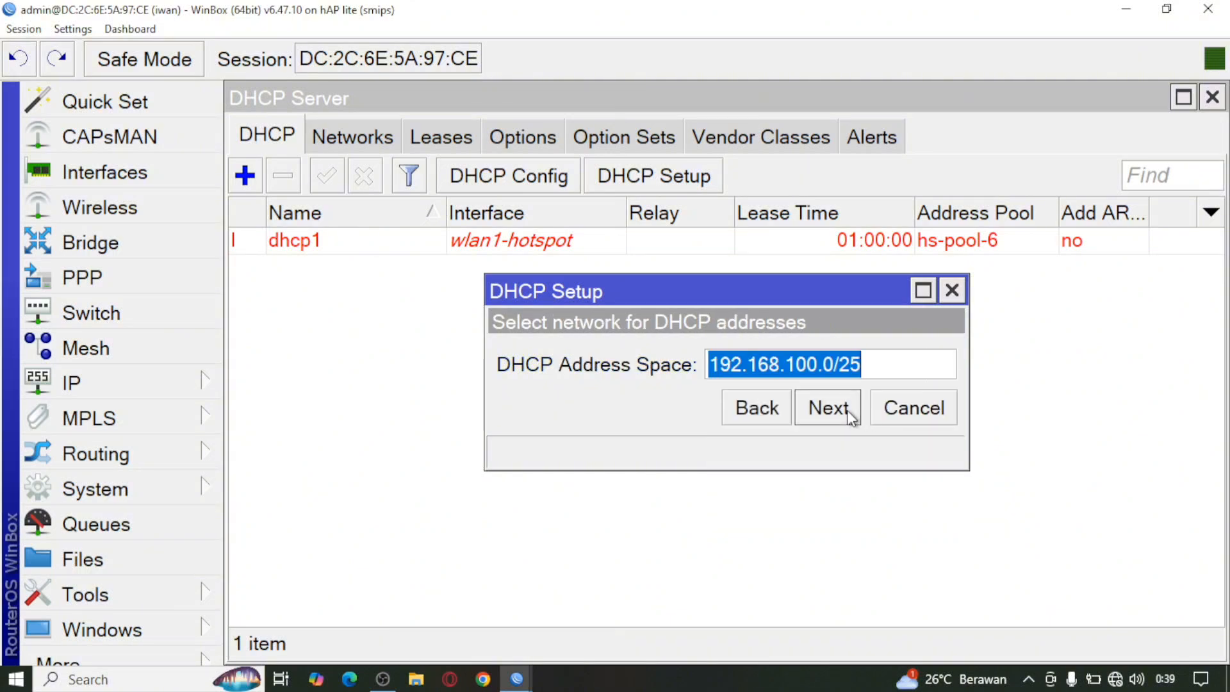
Step: Accept the 192.168.100.0/25 space, gateway, address range, DNS and 00:10:00 lease to finish
click(847, 410)
click(847, 410)
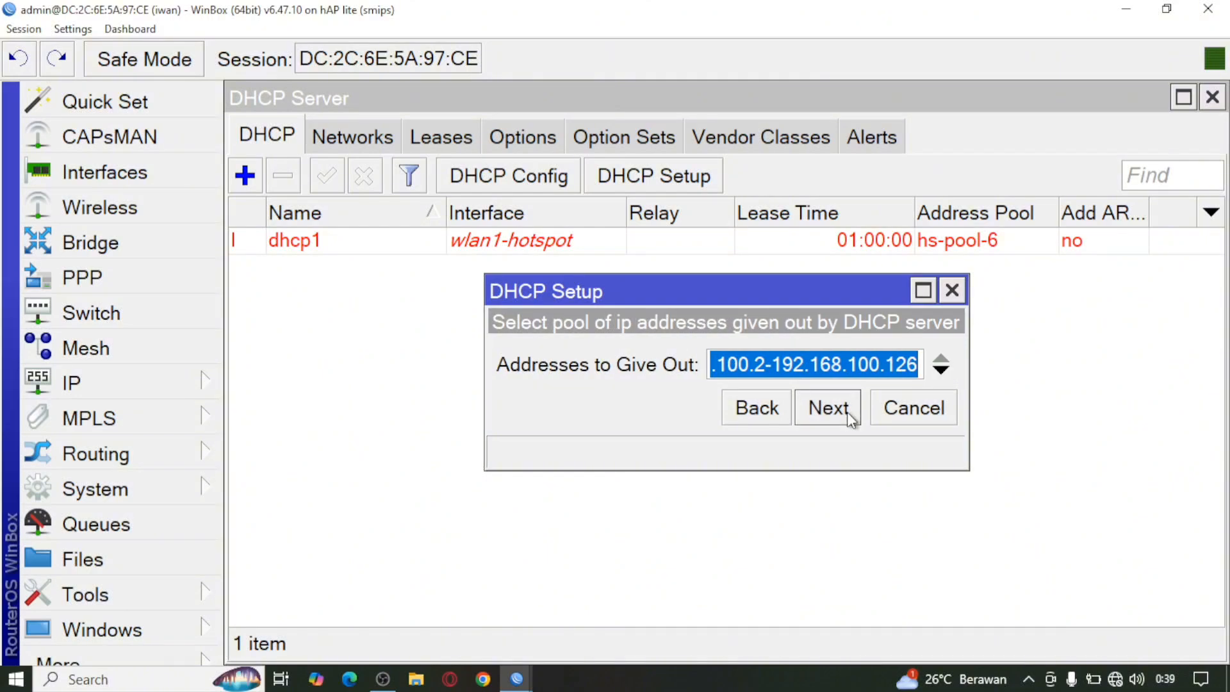
click(847, 413)
click(847, 413)
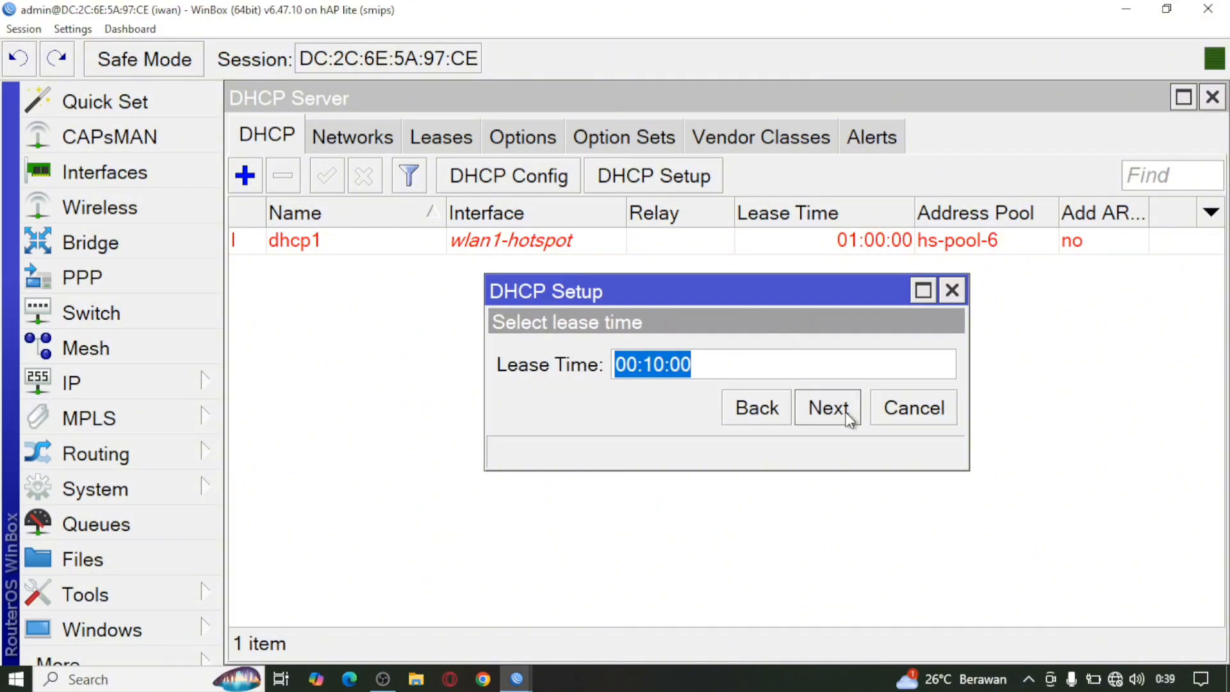
click(849, 416)
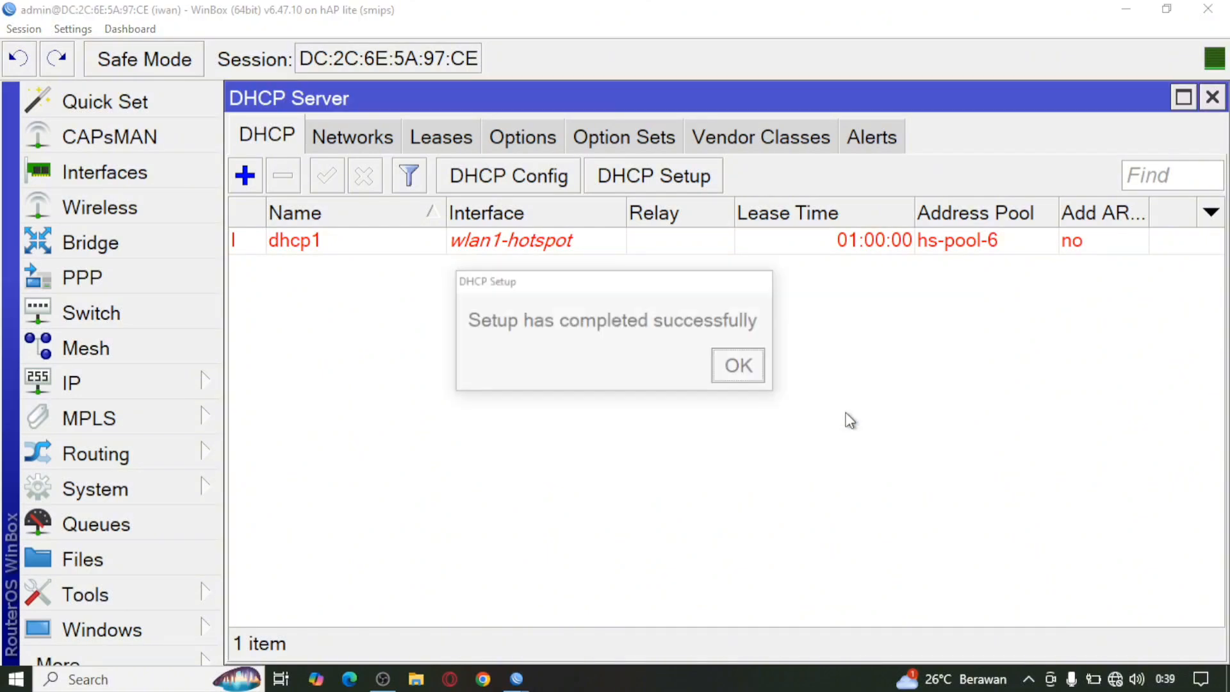
click(742, 371)
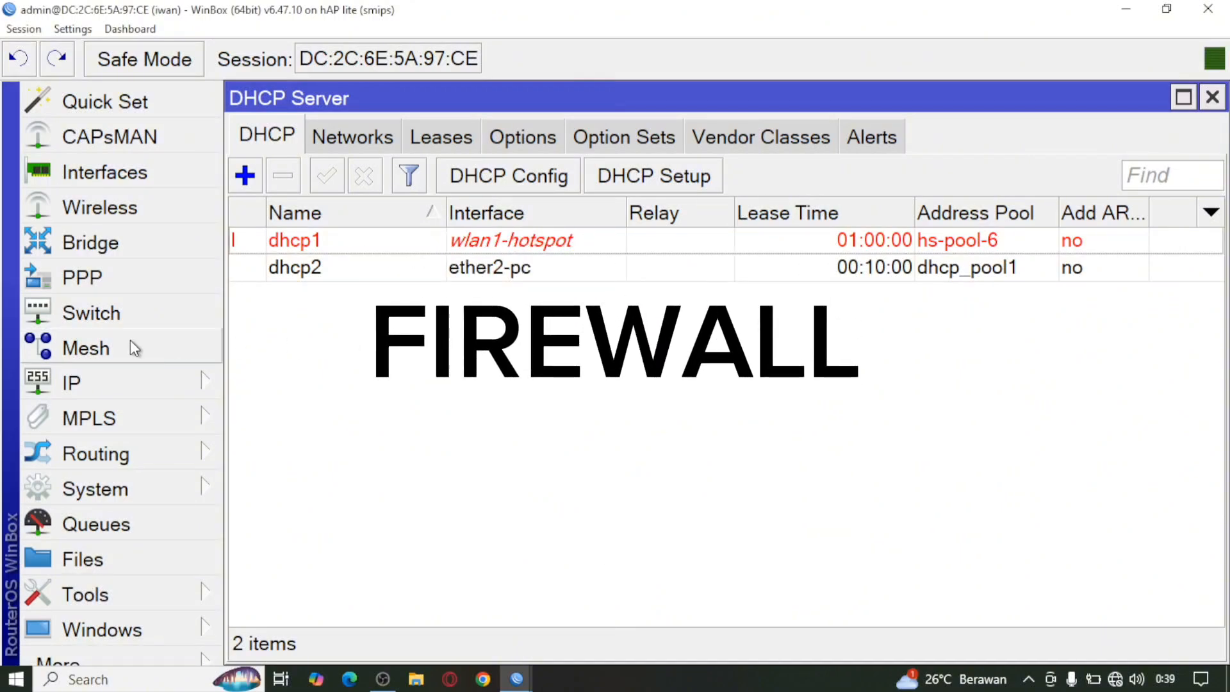
Step: Create a new Firewall NAT rule on chain srcnat with Out. Interface ether1-internet
click(136, 372)
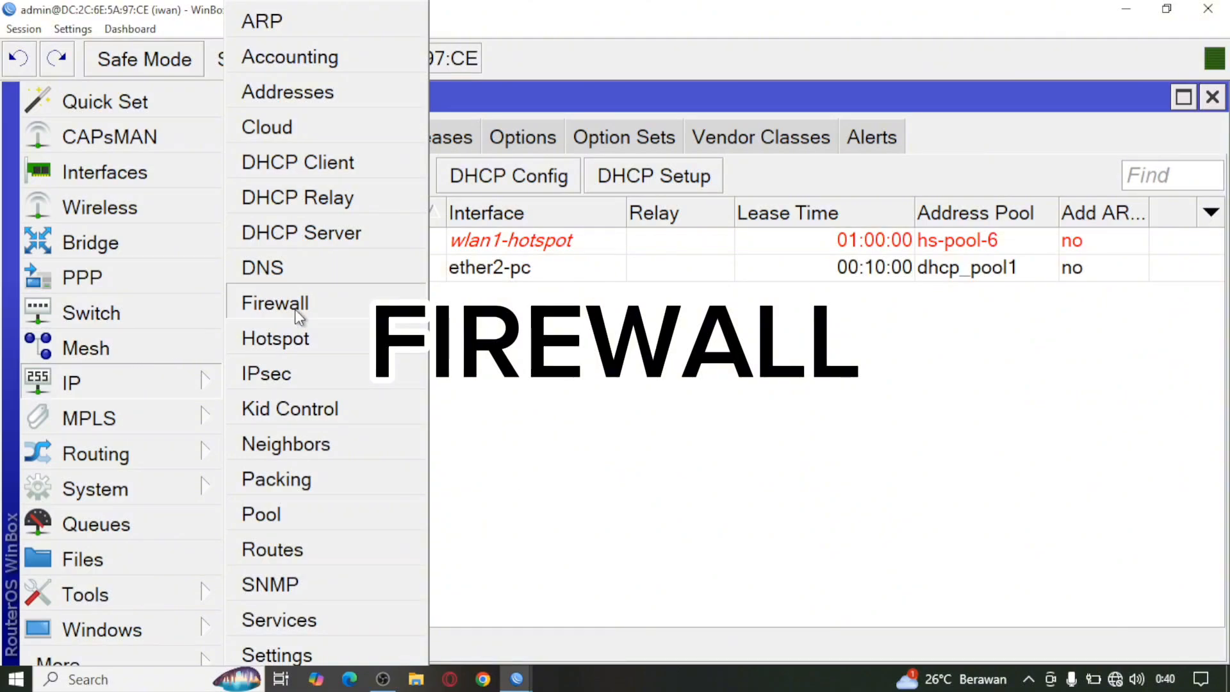
click(314, 302)
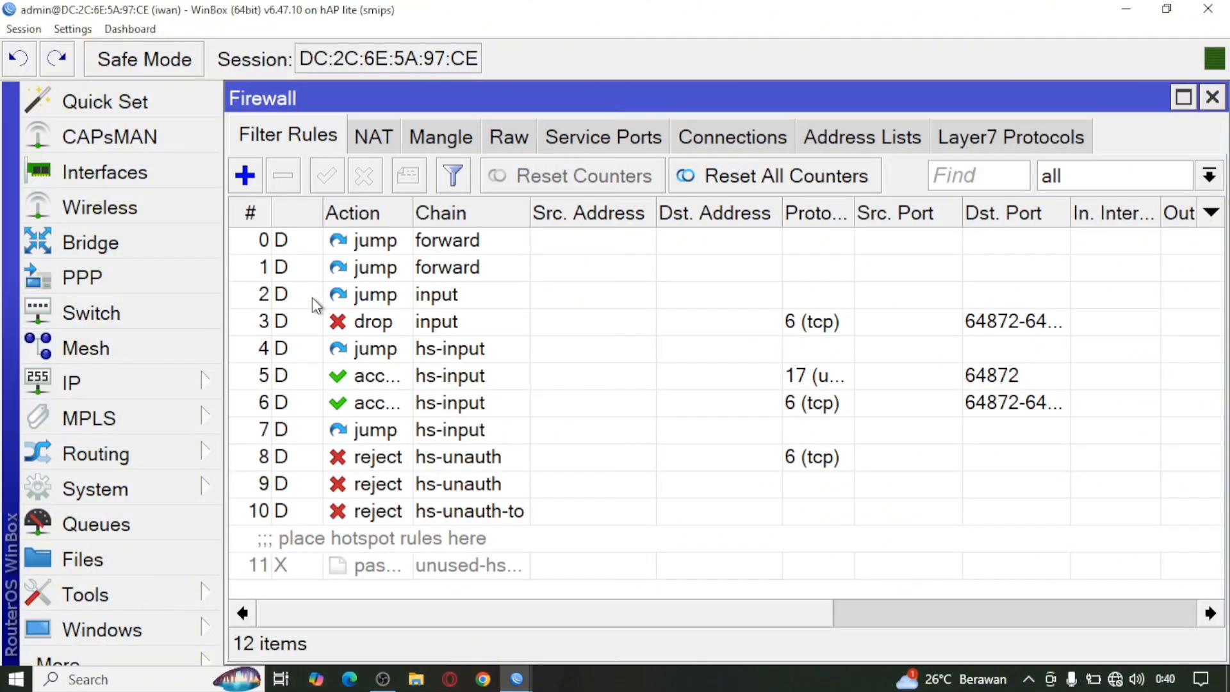
click(375, 147)
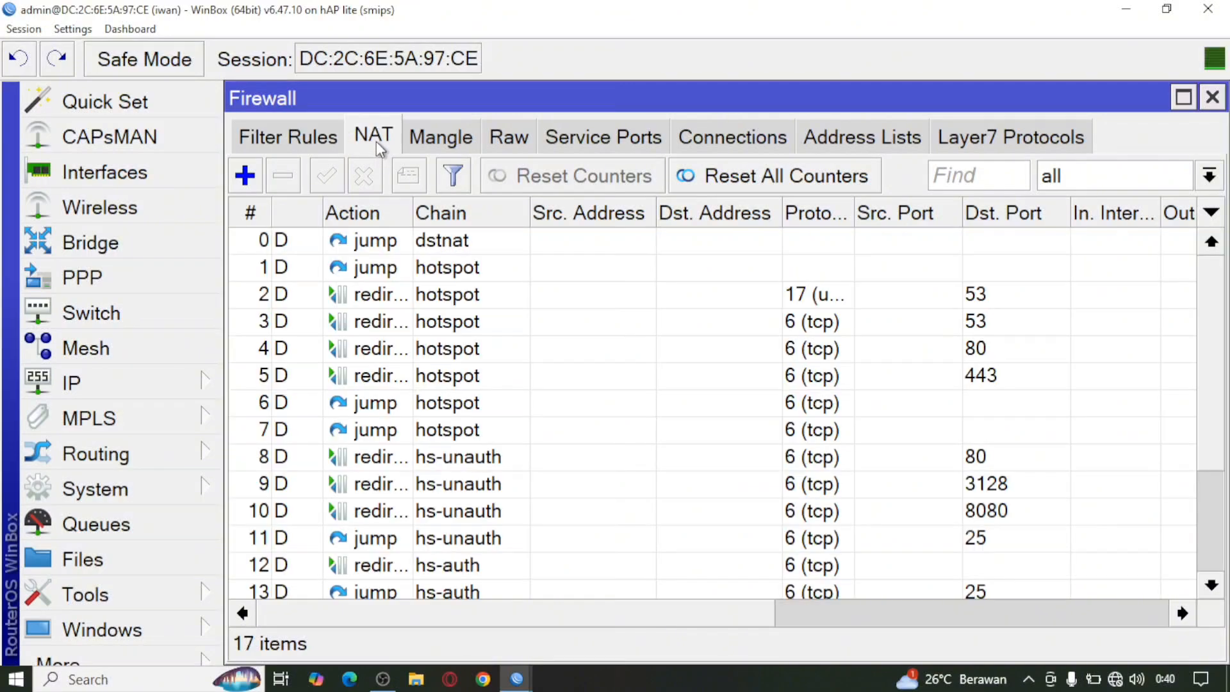
click(244, 175)
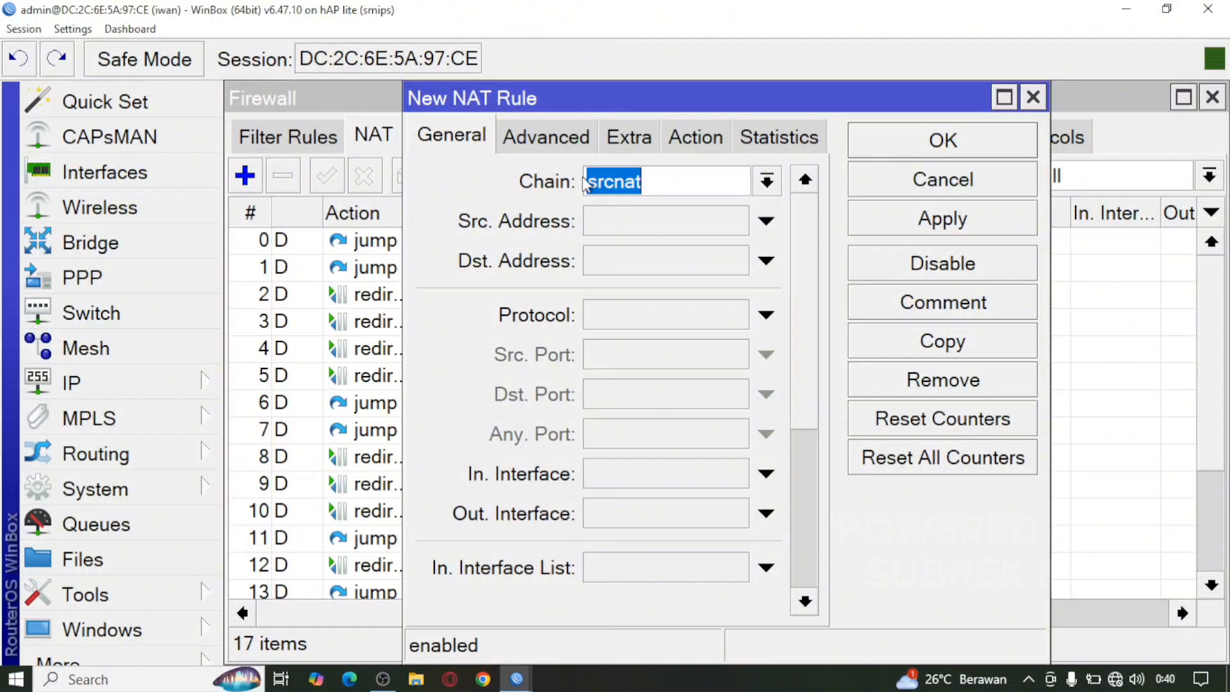
click(766, 181)
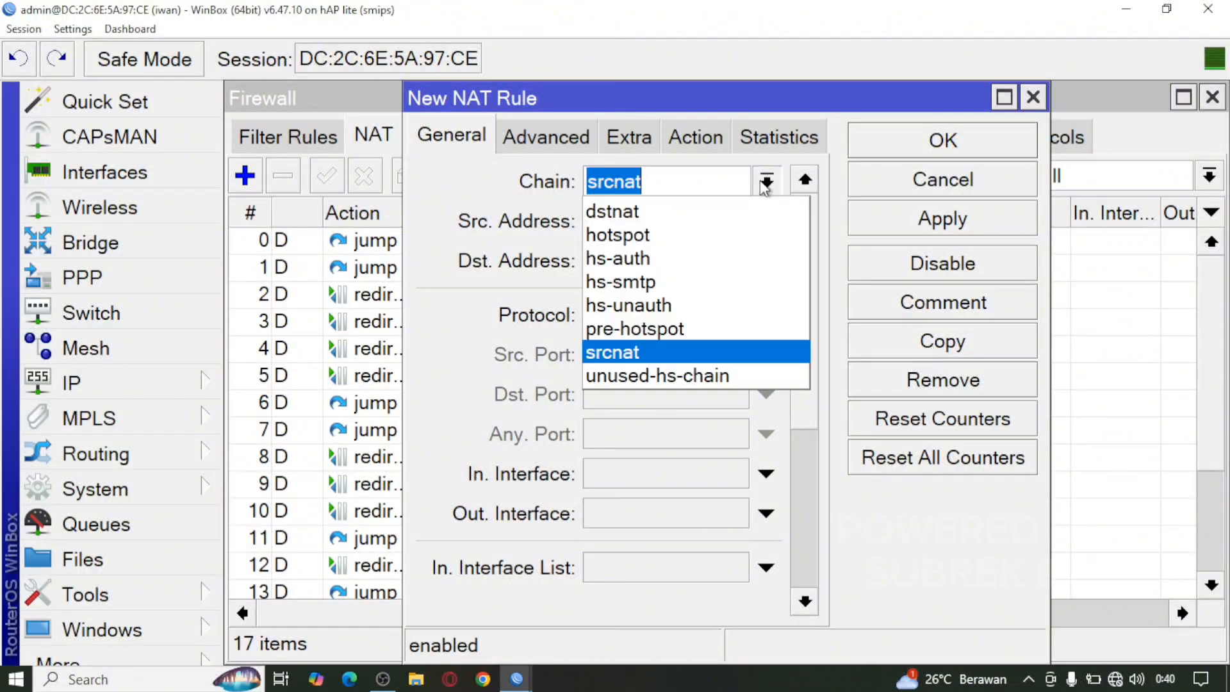
click(664, 354)
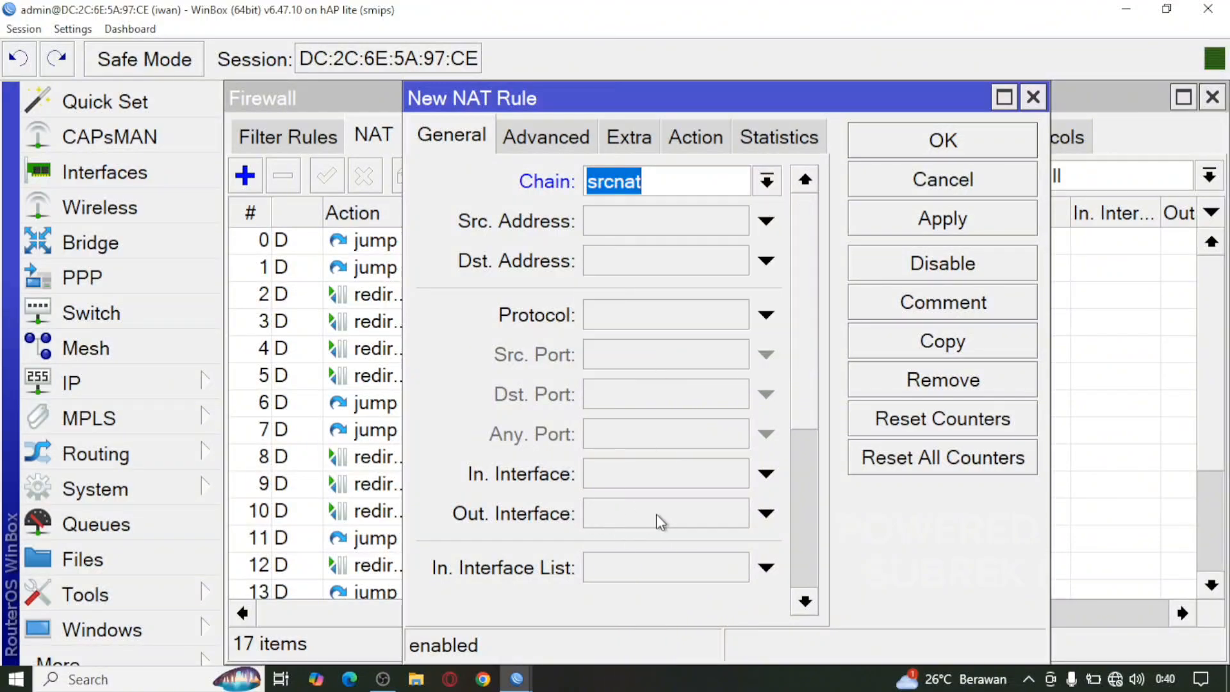
click(766, 514)
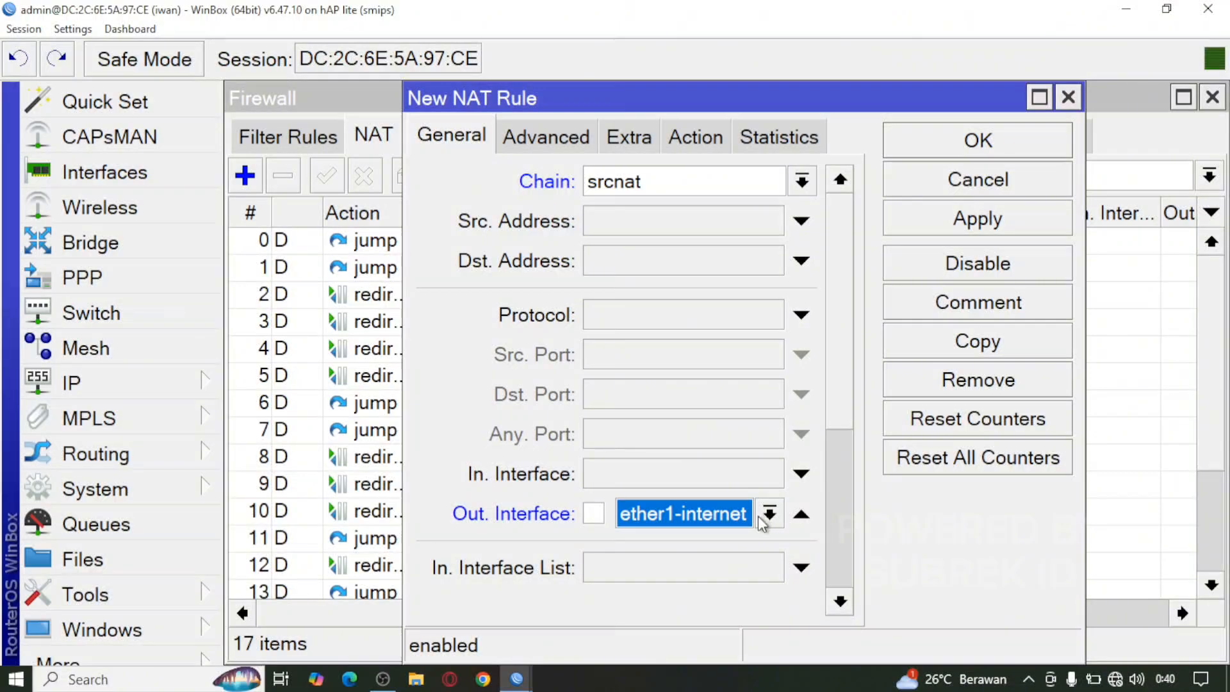
click(767, 516)
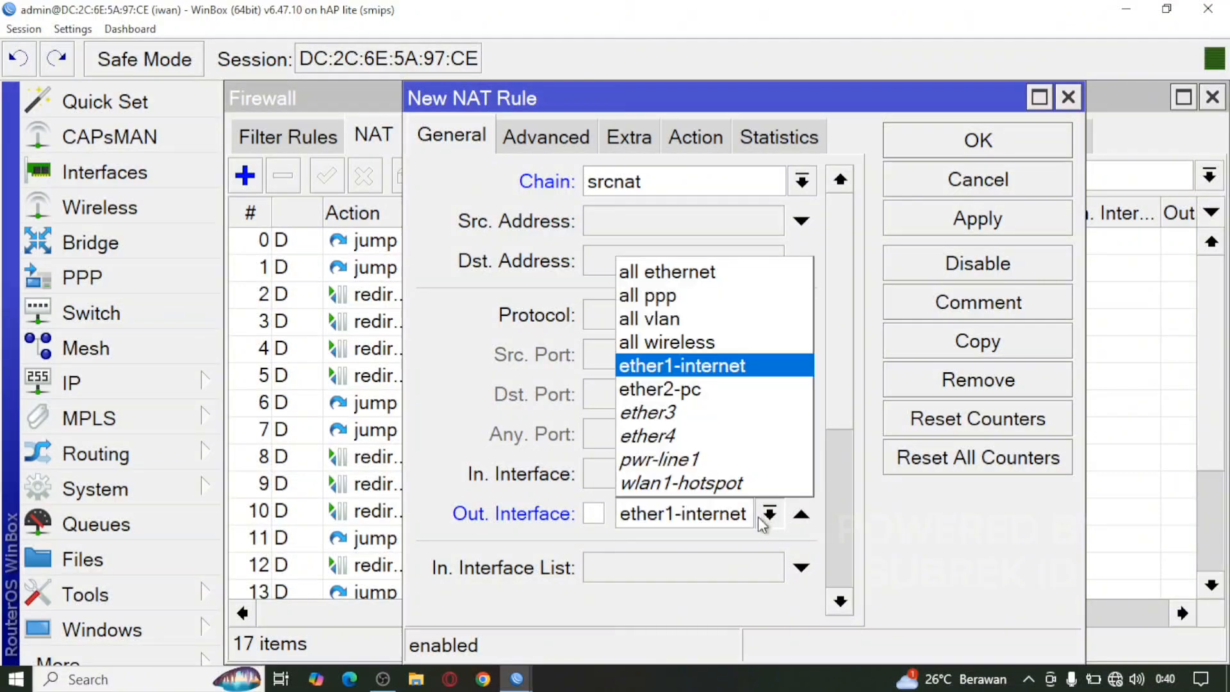
click(701, 371)
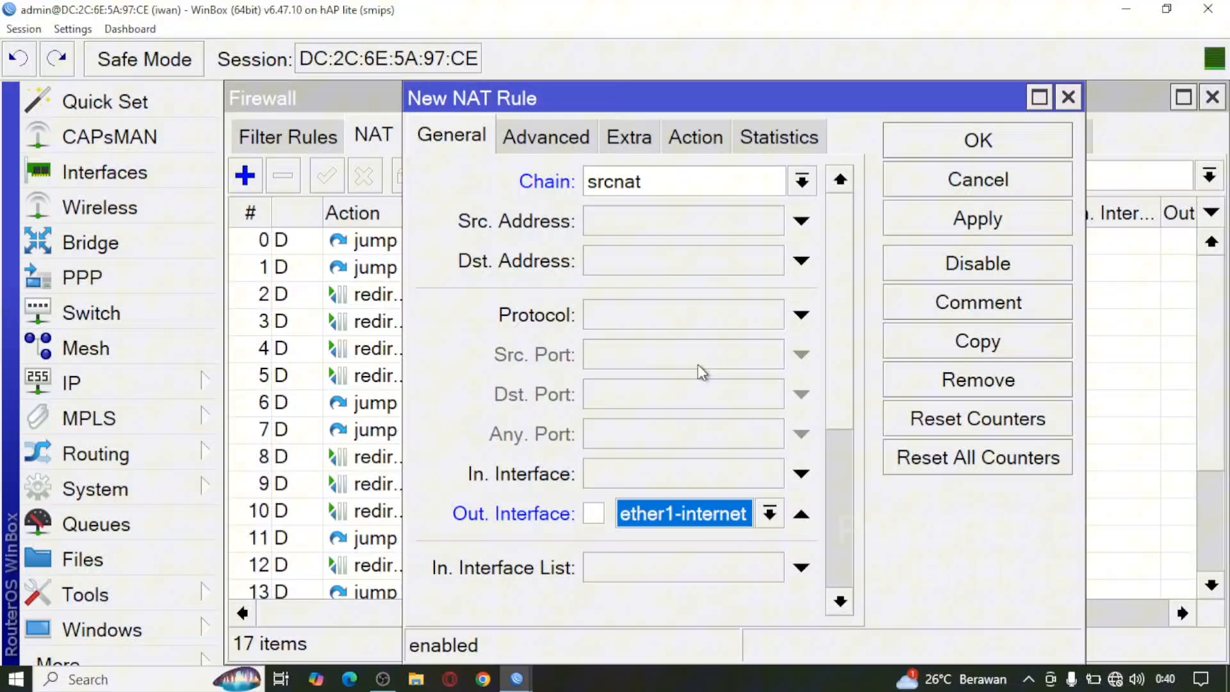
Step: Set the rule's action to masquerade, then apply and save it
click(691, 140)
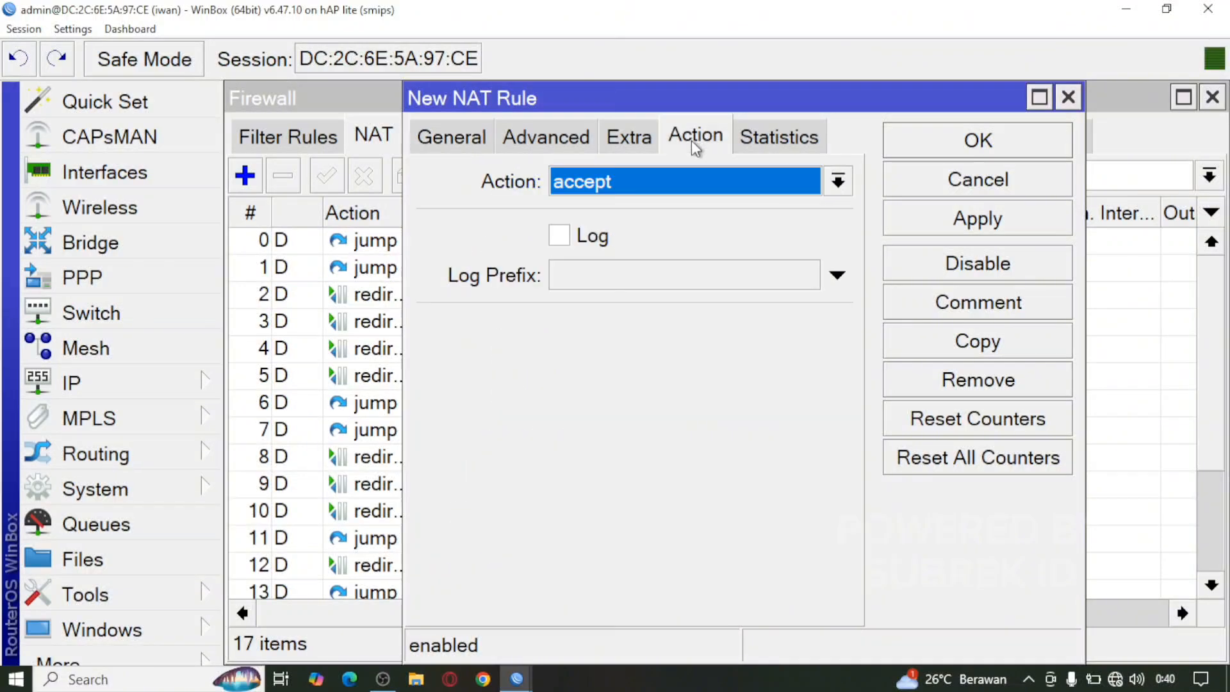
click(709, 176)
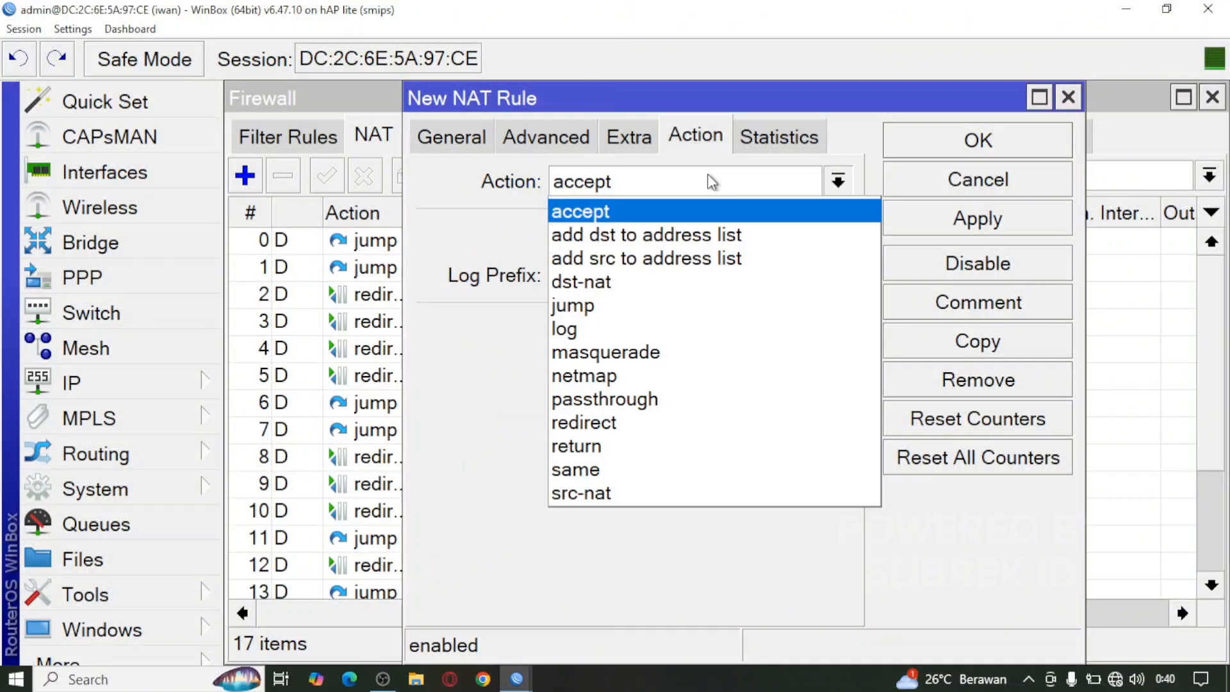
click(705, 357)
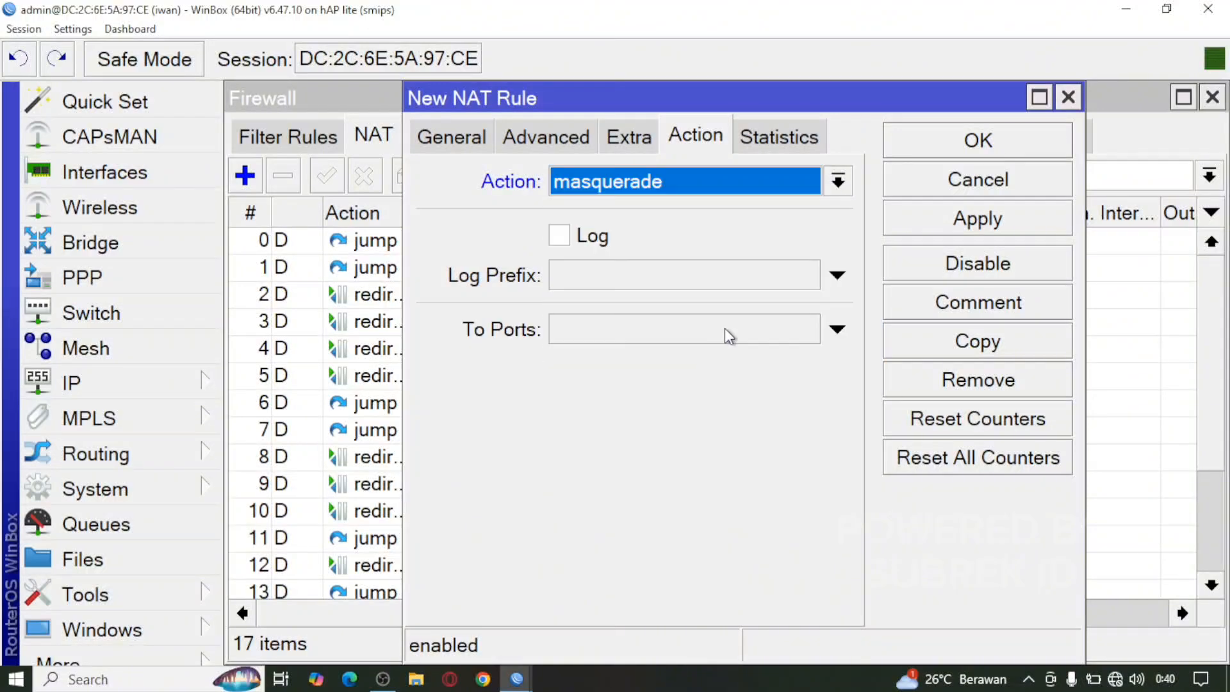
click(916, 232)
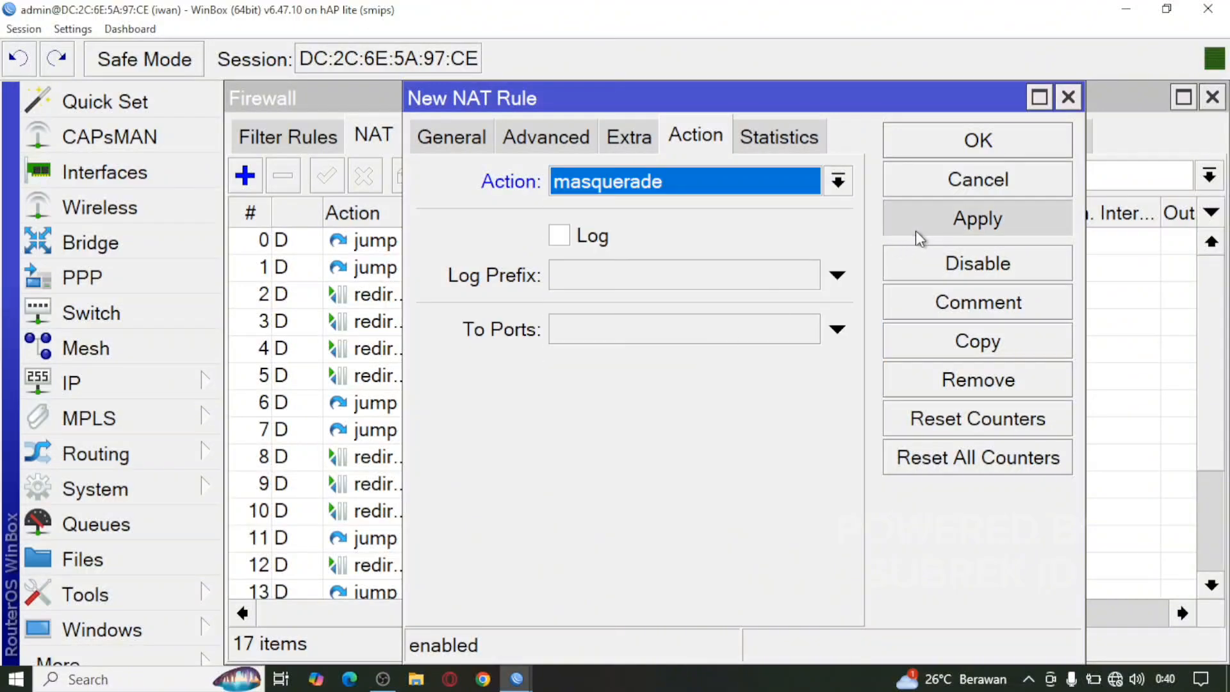
click(948, 145)
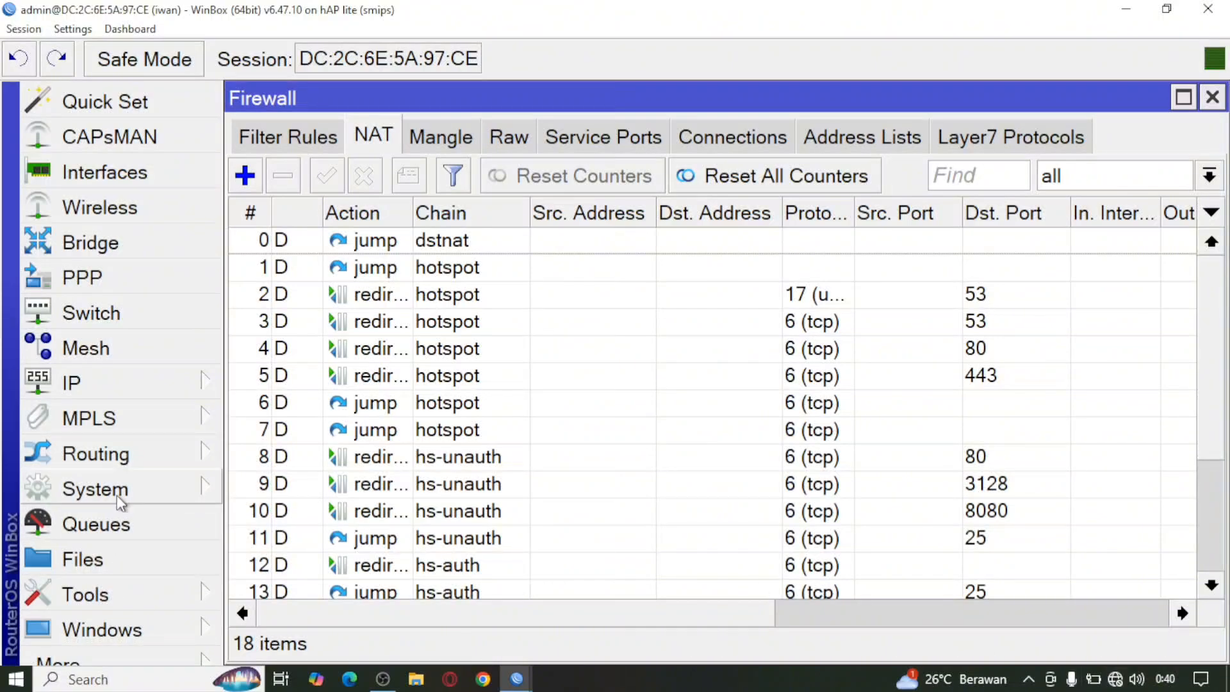
Step: Zoom out the WinBox interface from the Settings menu
click(80, 28)
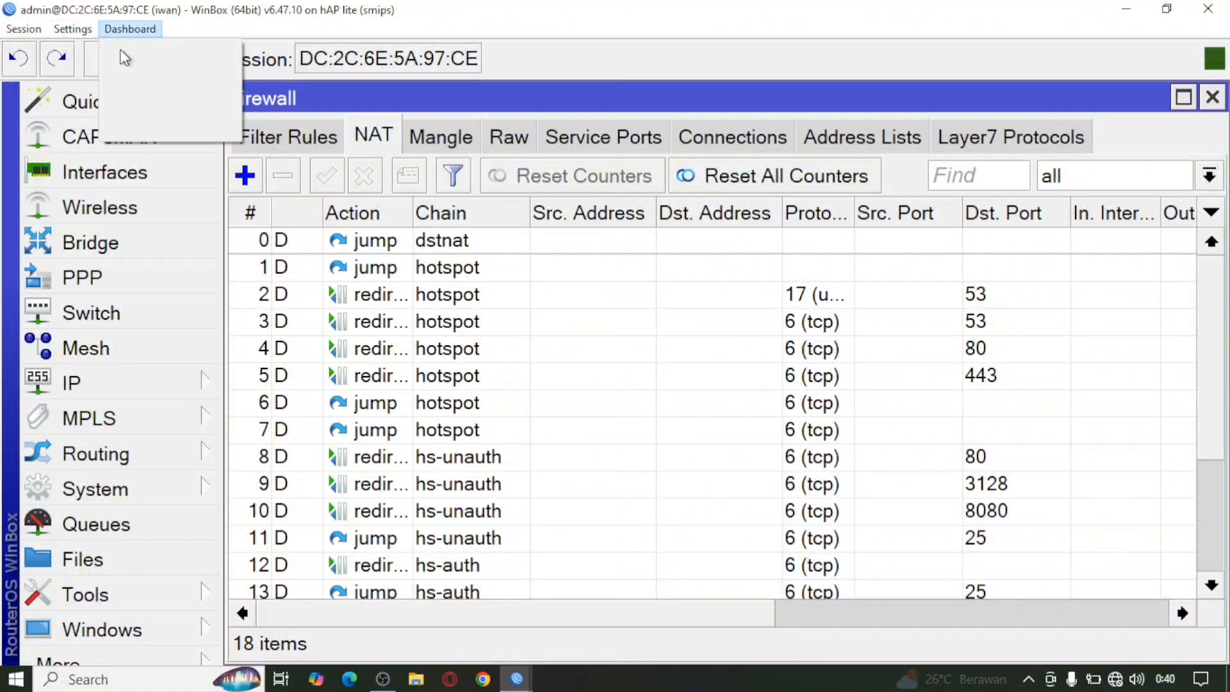
click(77, 28)
click(96, 112)
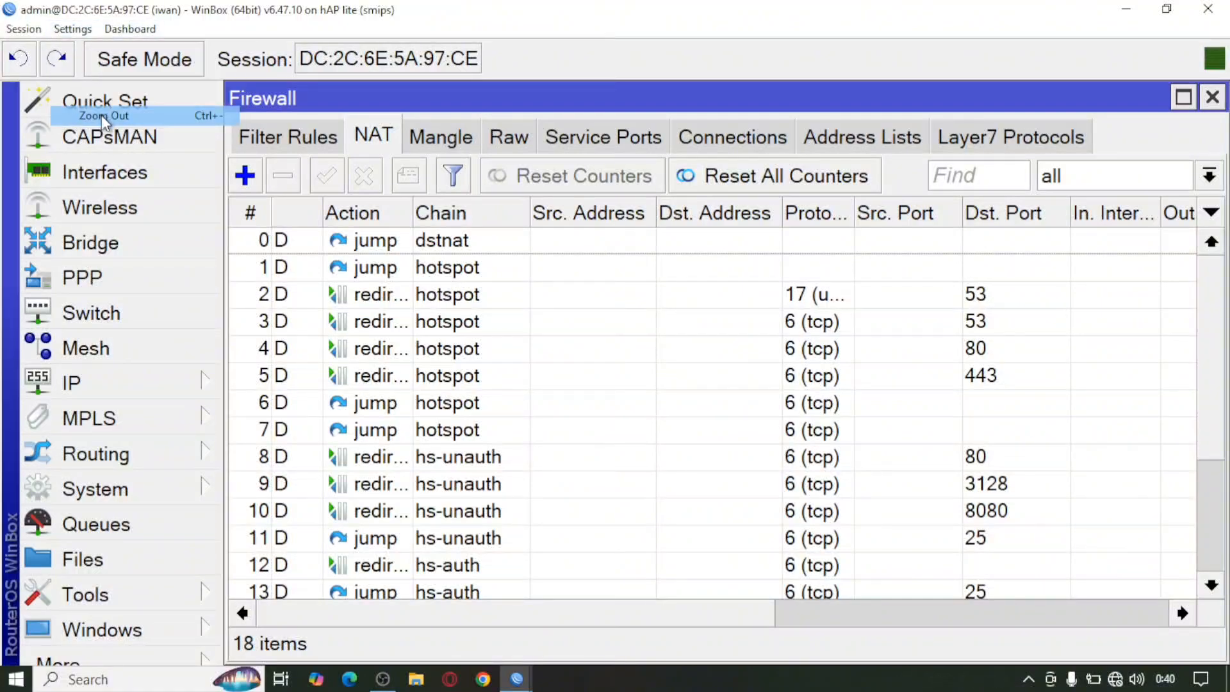
Step: Run ping 8.8.8.8 in a new terminal, then show nearby Wi-Fi networks
click(93, 549)
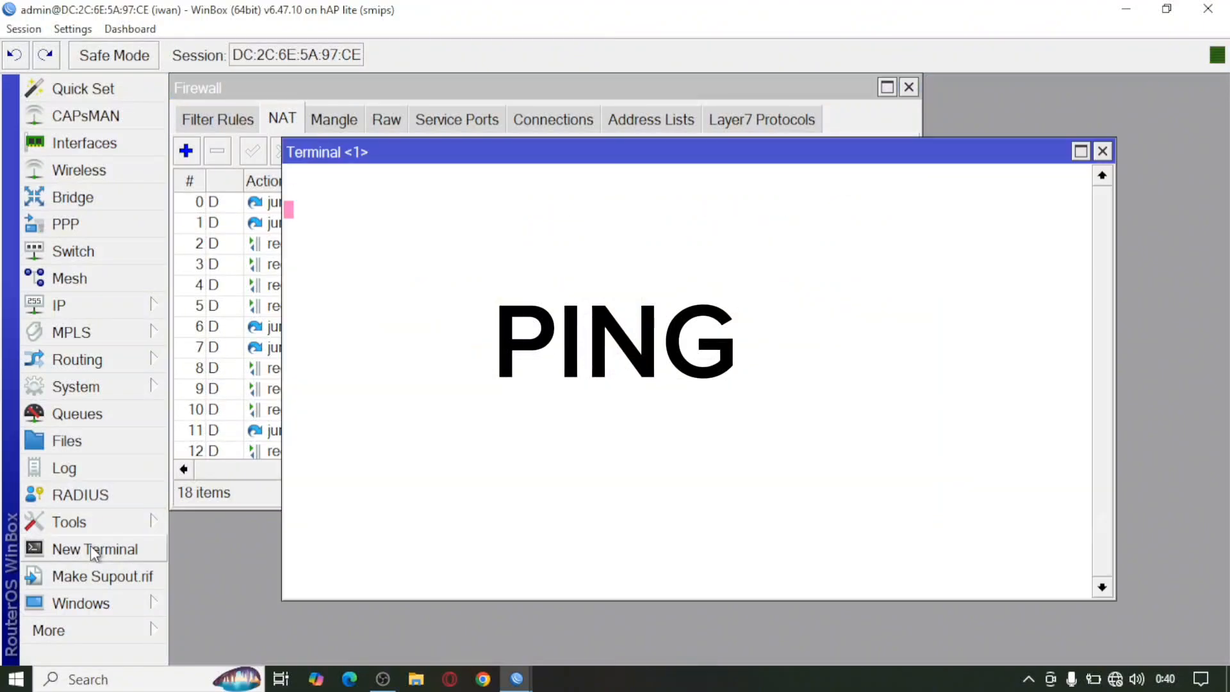
text(p)
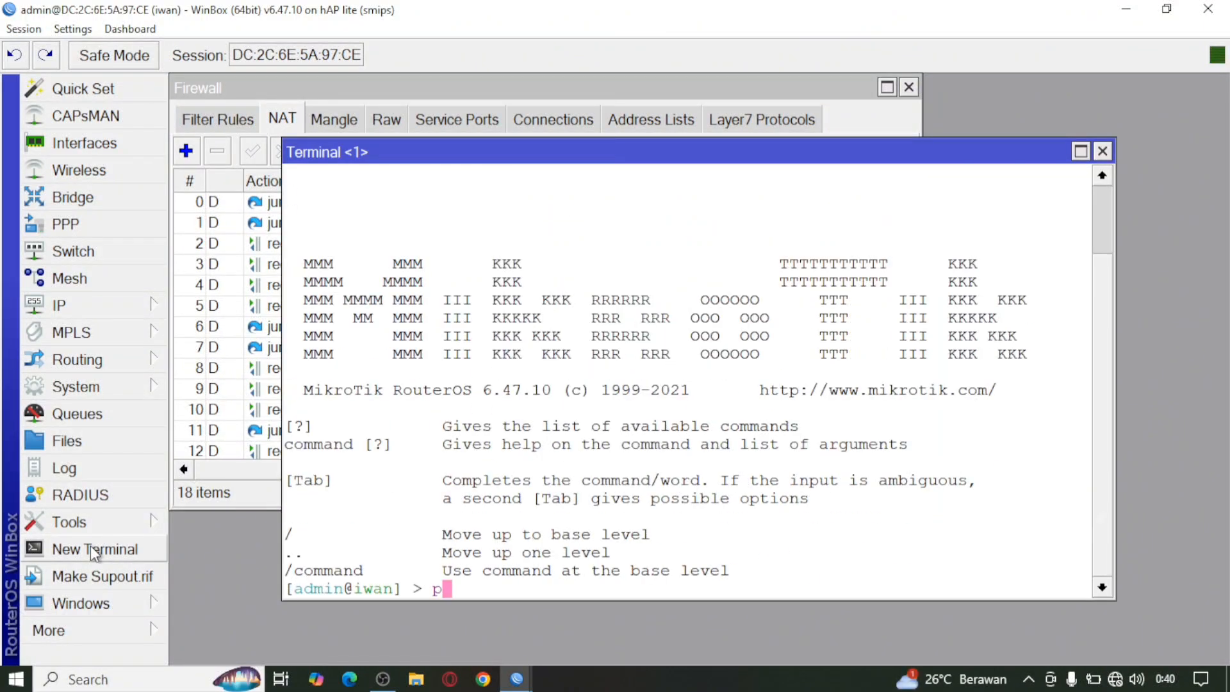
text(ing 8.8.8.8)
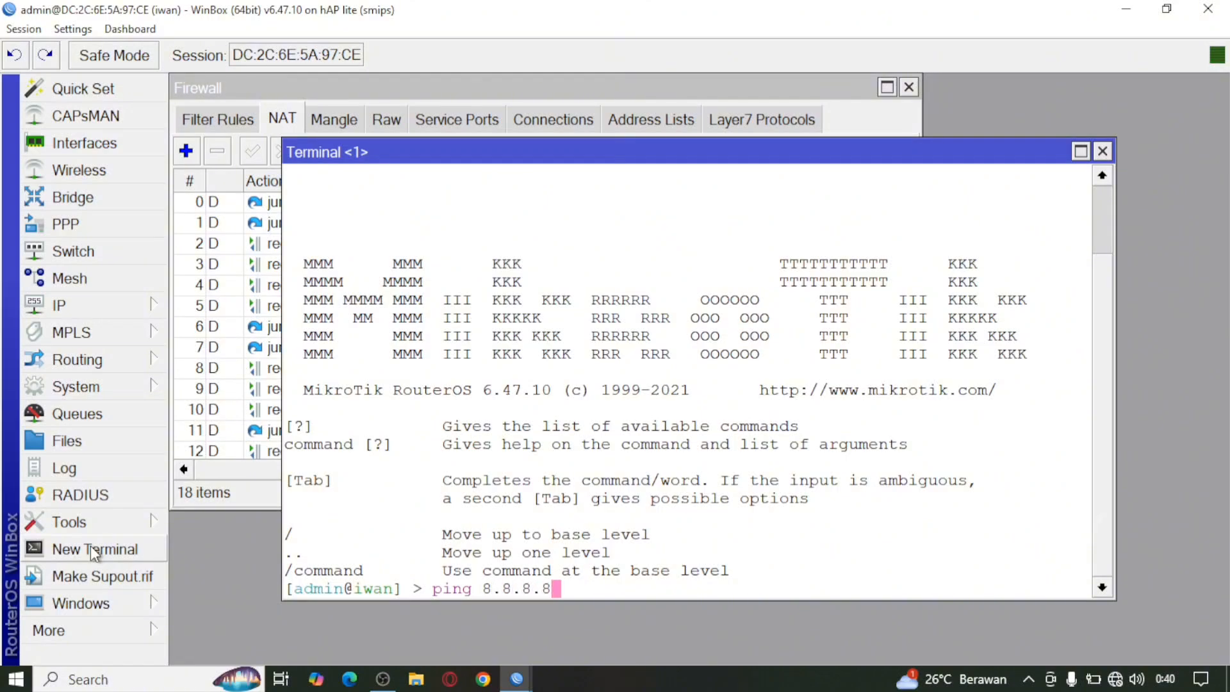
key(Return)
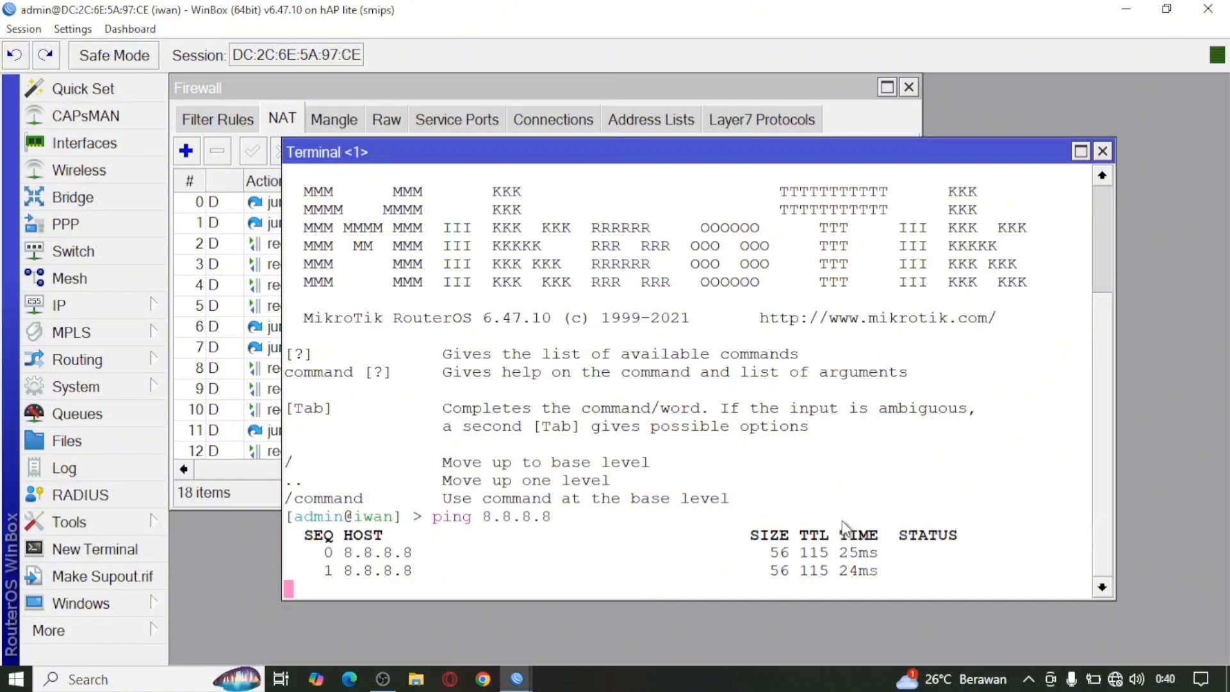
click(1117, 681)
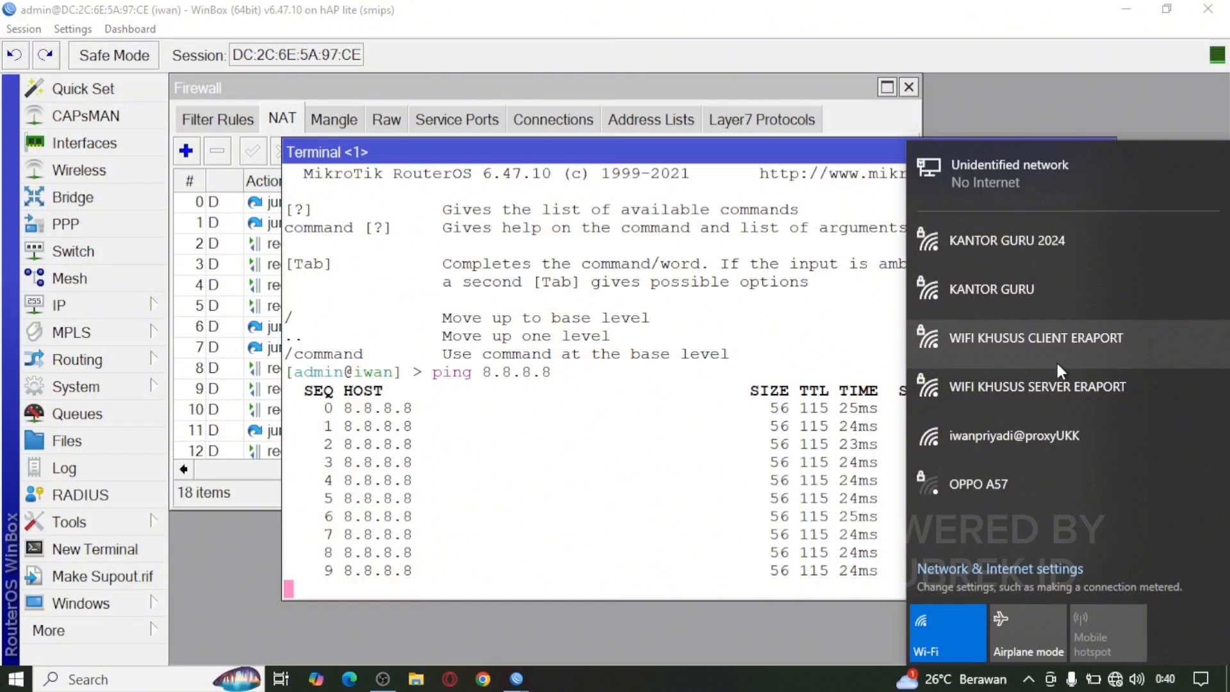
Step: Connect the PC to the open hotspot Wi-Fi network
click(1025, 435)
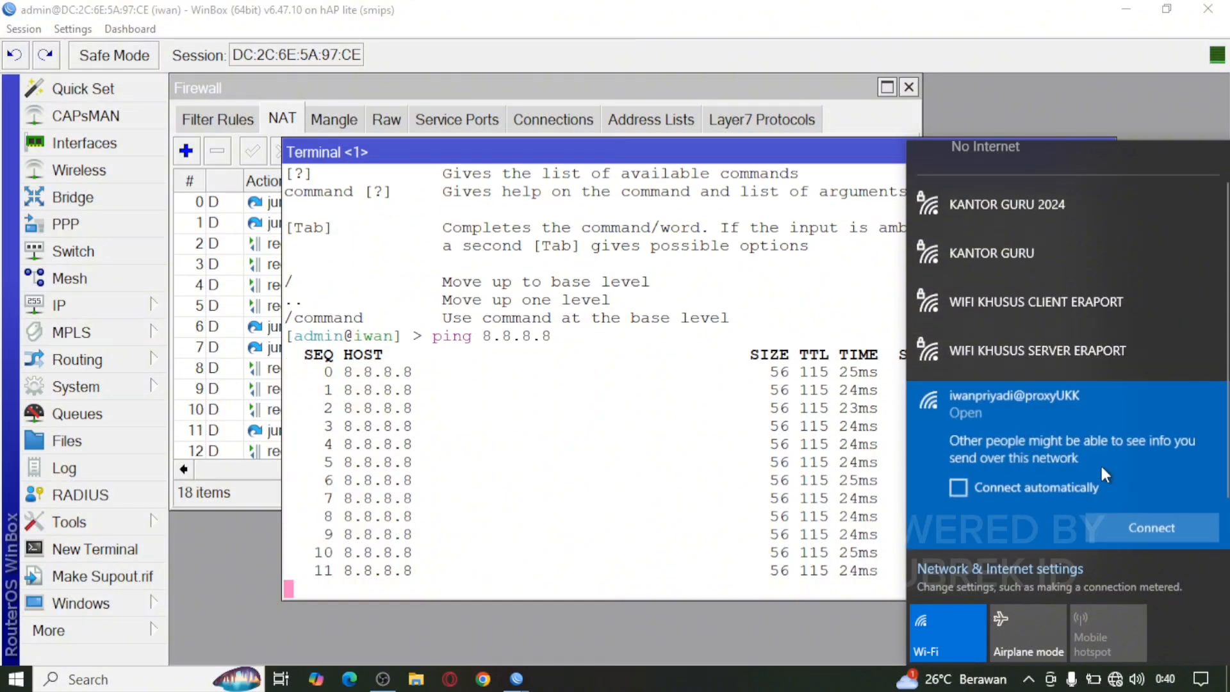
click(1166, 524)
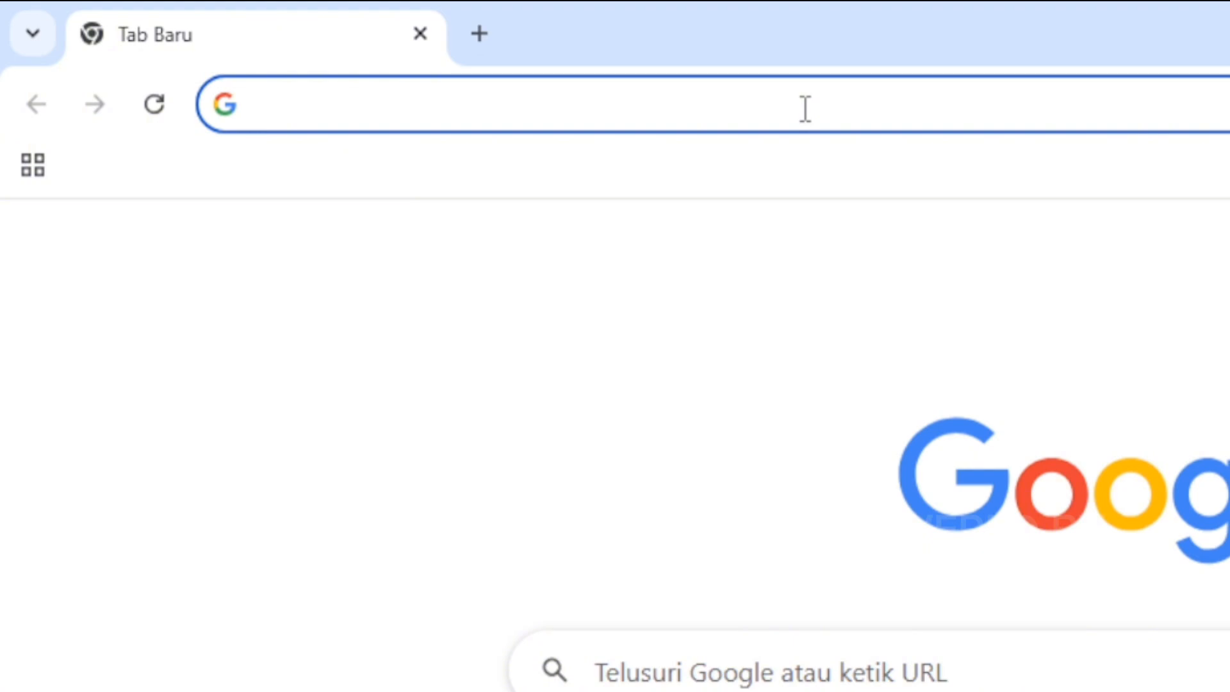
Step: Load iwan.com and sign in with the local hotspot user's username and password
text(iwan.com)
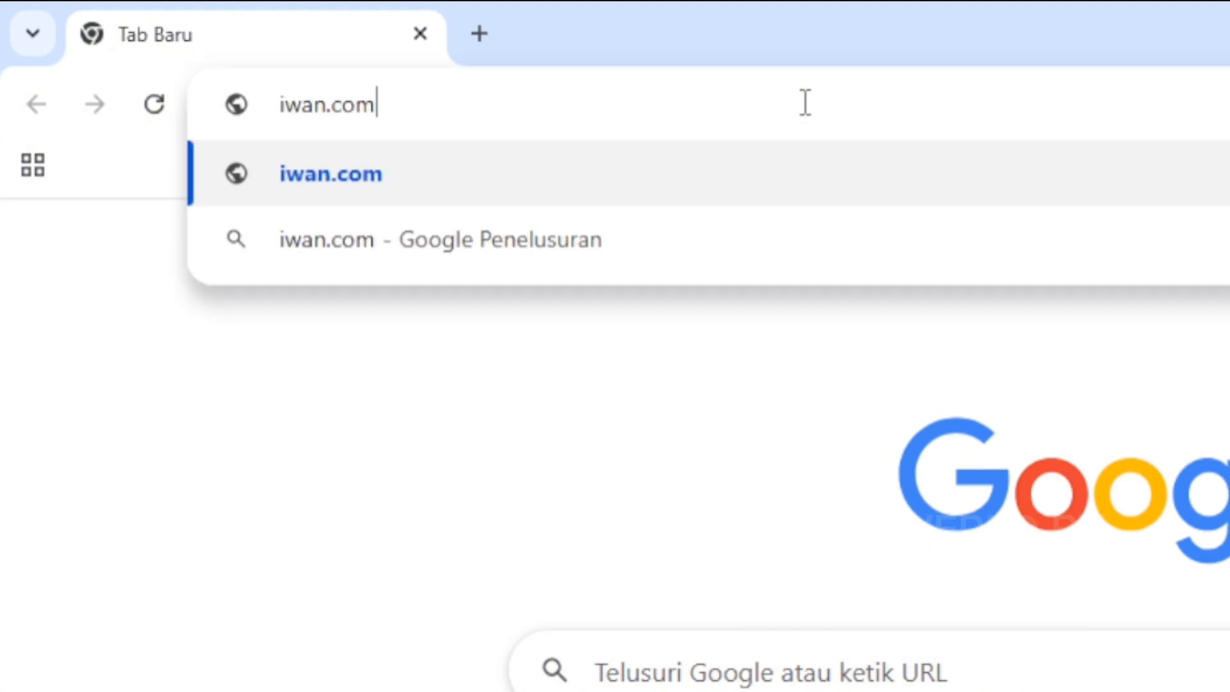
key(Return)
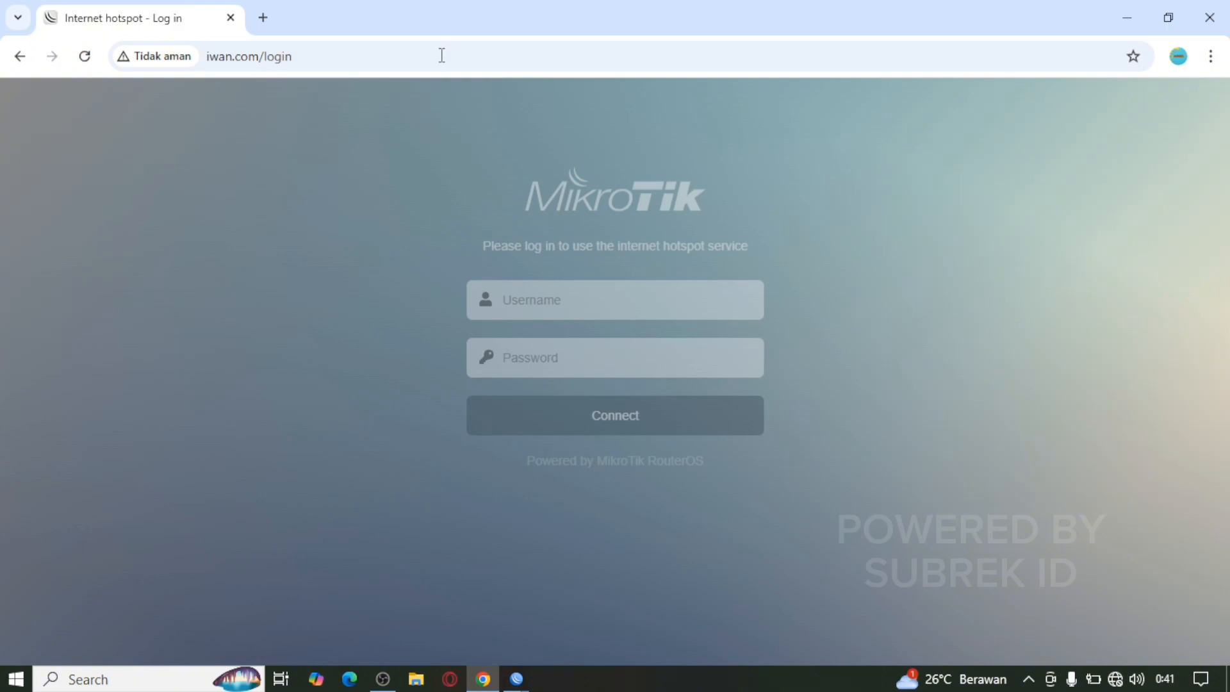
click(628, 305)
text(admi)
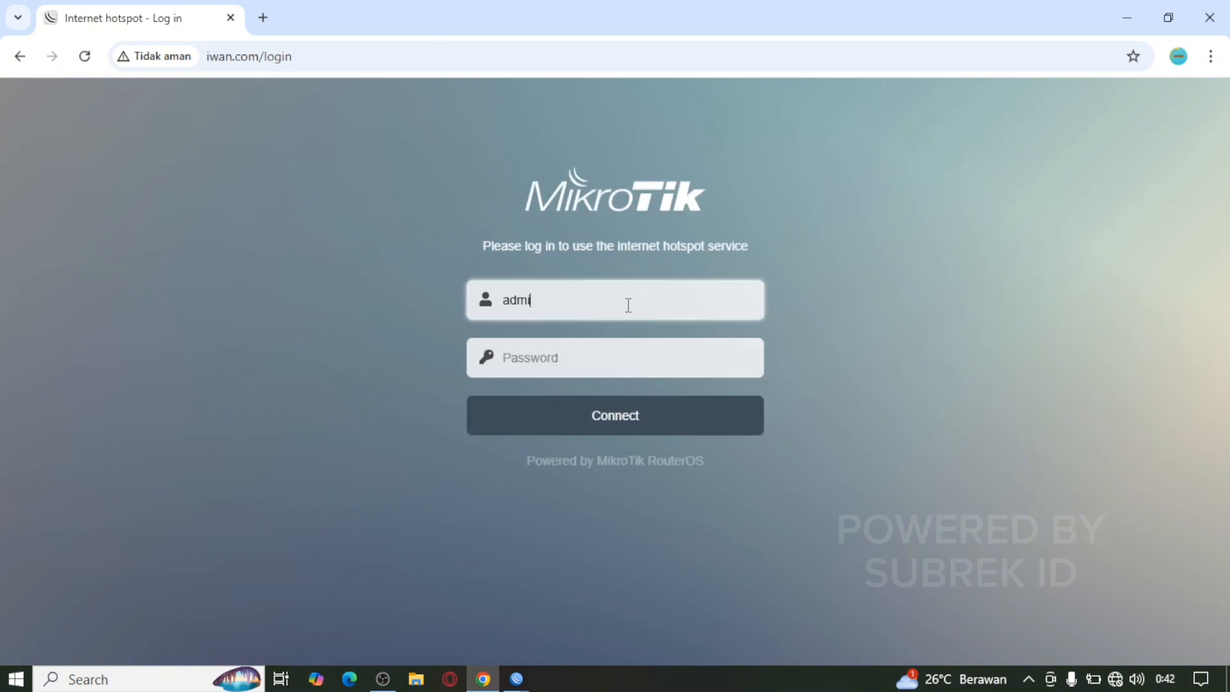
text(n)
click(633, 365)
text(•••••)
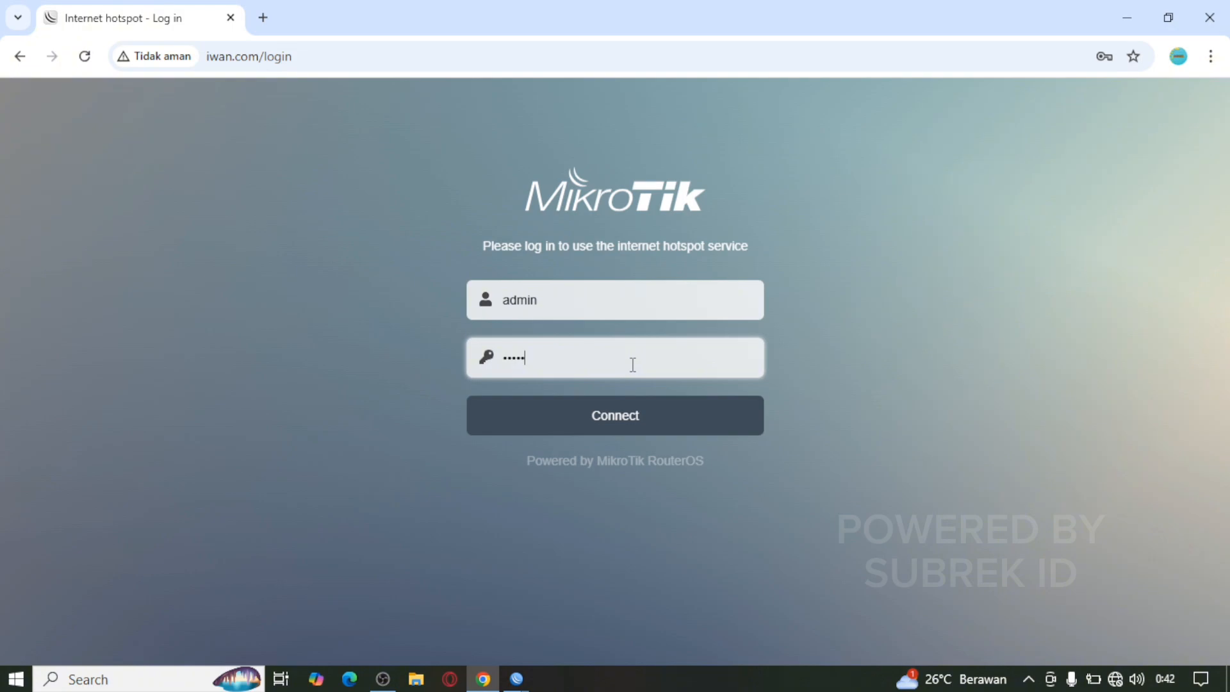
click(626, 416)
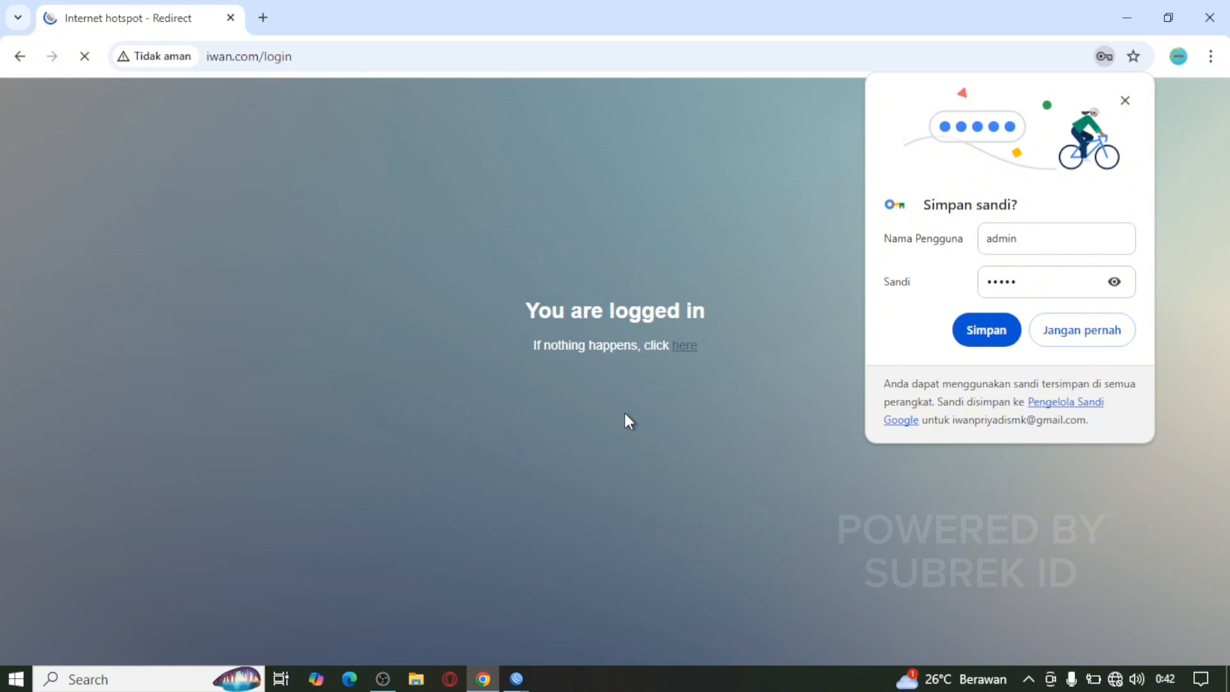